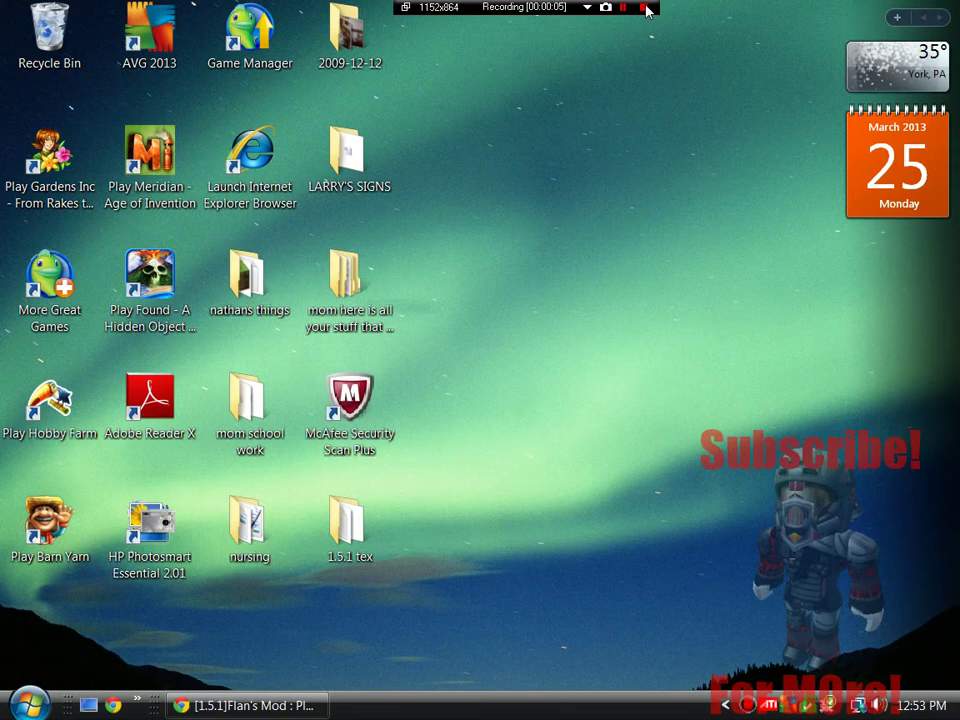
Switch to Chrome, return to the Google results for "flans mod" and open the [1.5.1] Flan's Mod topic on minecraftforum.net
{"action": "key", "text": "alt+Tab"}
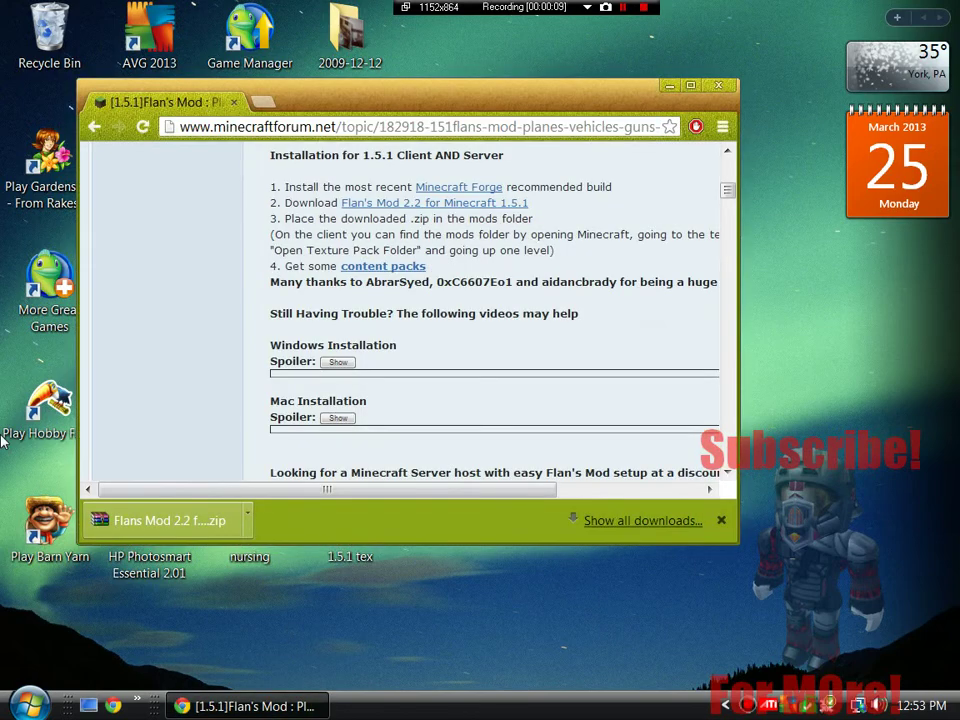
{"action": "double_click", "coordinate": [285, 104]}
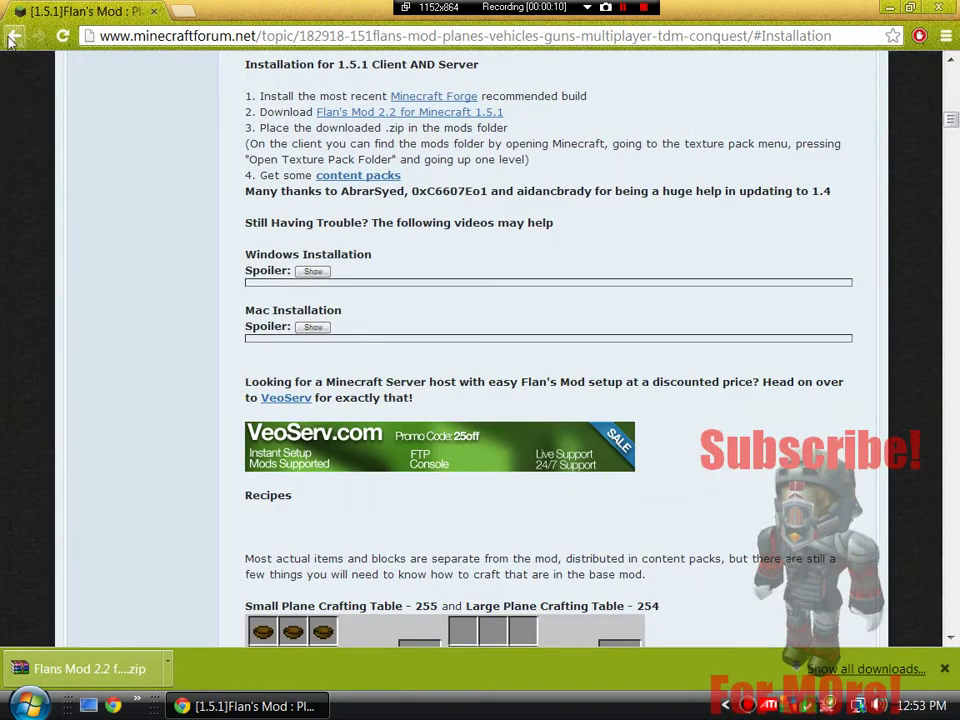
{"action": "left_click", "coordinate": [12, 36]}
{"action": "left_click", "coordinate": [6, 36]}
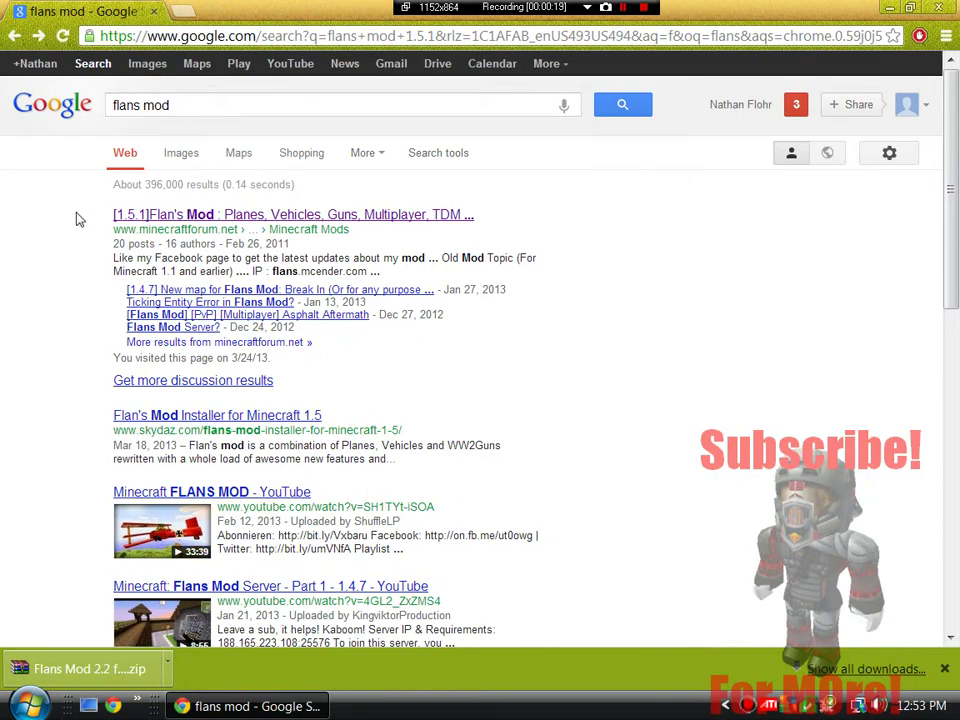
{"action": "left_click", "coordinate": [265, 218]}
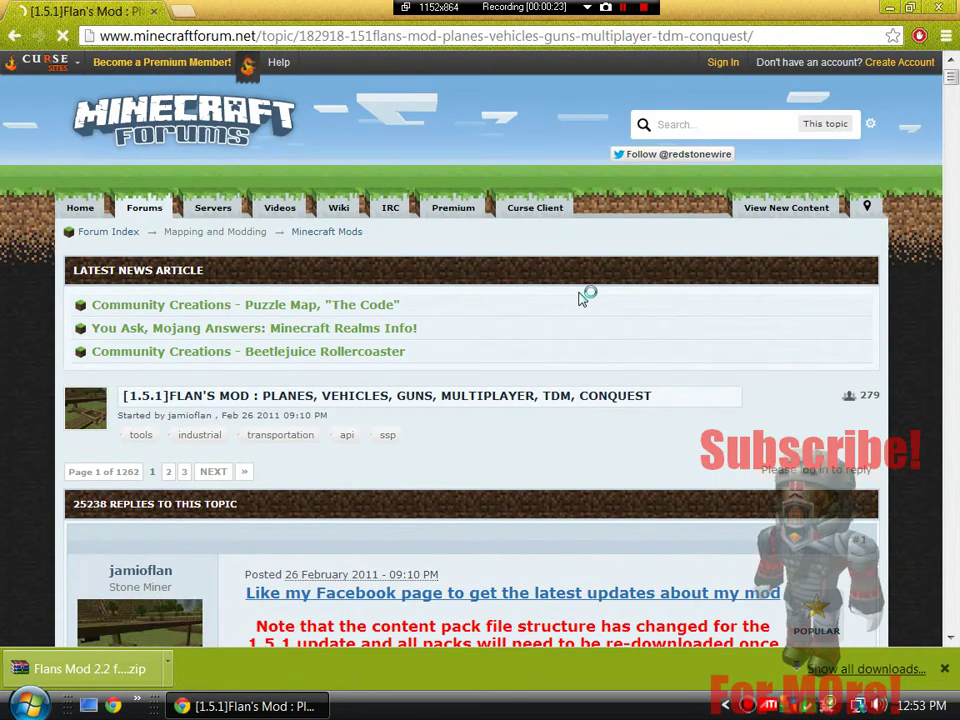
Go to the topic's Installation section and locate the download link for Flan's Mod 2.2 for Minecraft 1.5.1
{"action": "scroll", "coordinate": [587, 287], "scroll_direction": "down", "scroll_amount": 8}
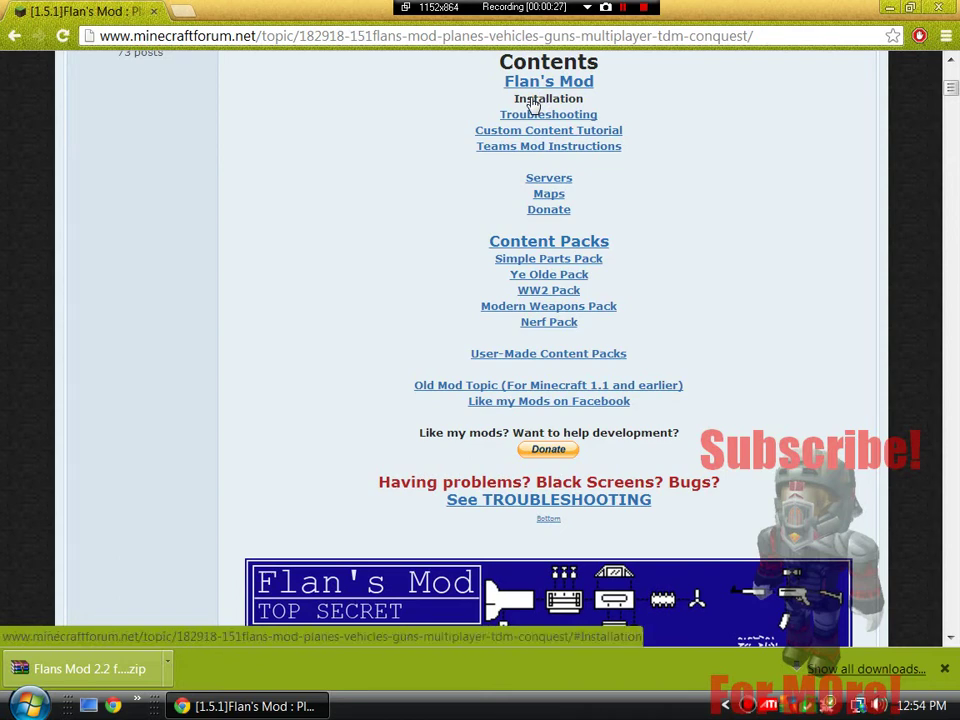
{"action": "left_click", "coordinate": [533, 102]}
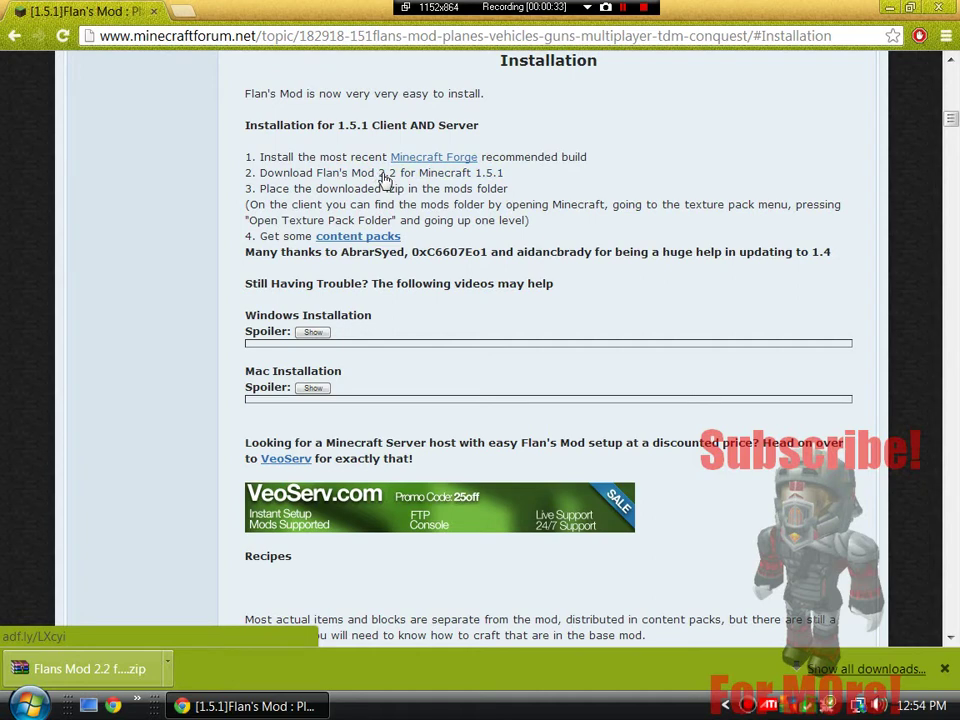
{"action": "right_click", "coordinate": [384, 177]}
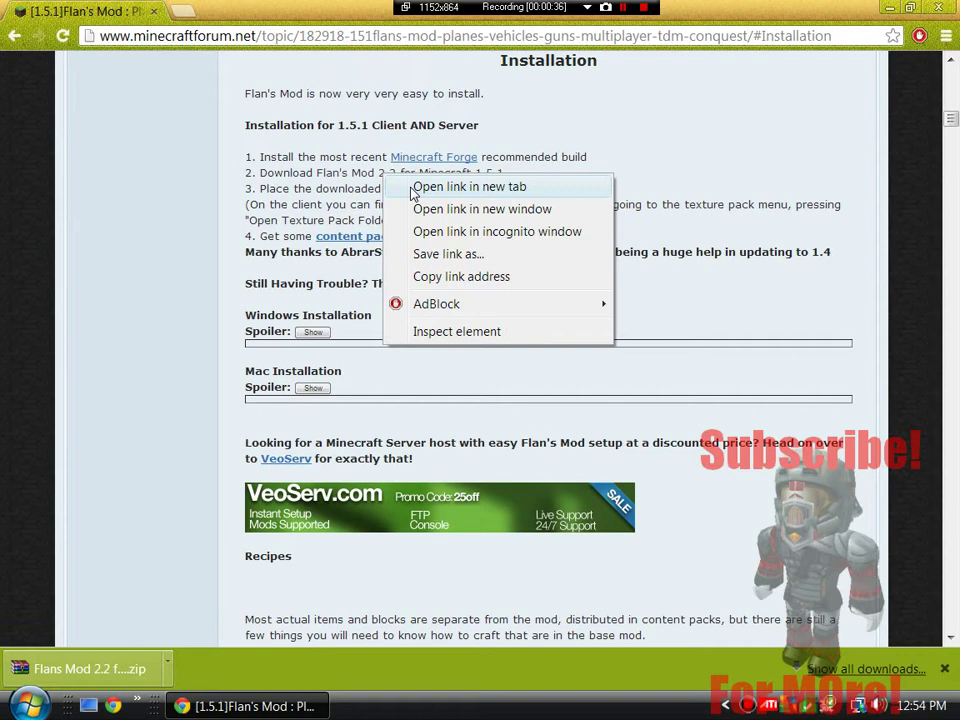
{"action": "left_click", "coordinate": [133, 624]}
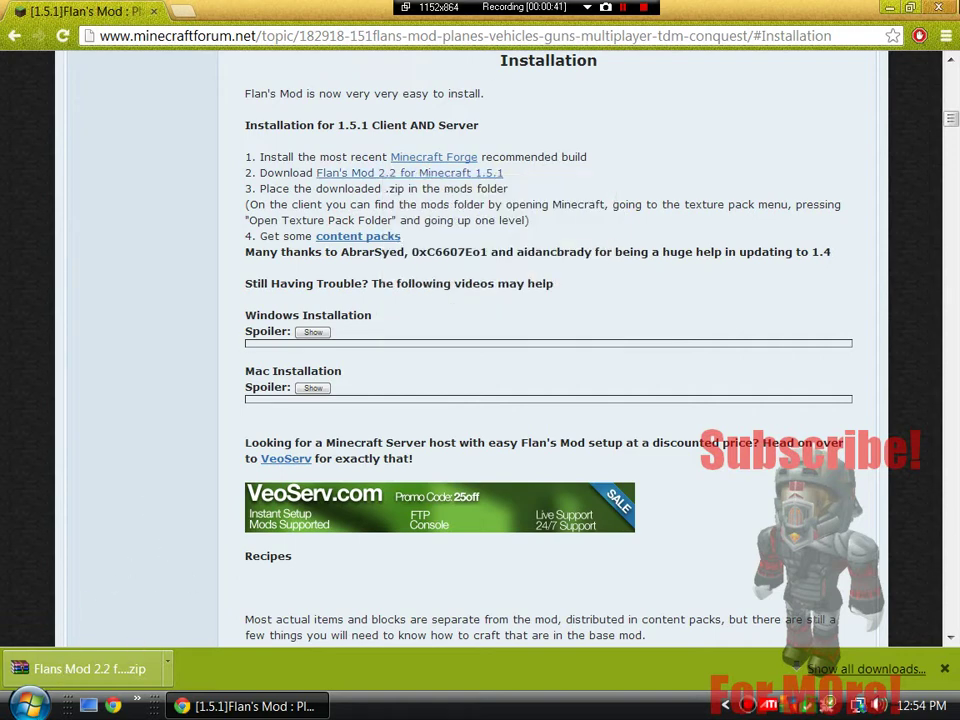
Place the downloaded Flans Mod 2.2 zip on the desktop and minimize the browser window
{"action": "double_click", "coordinate": [110, 11]}
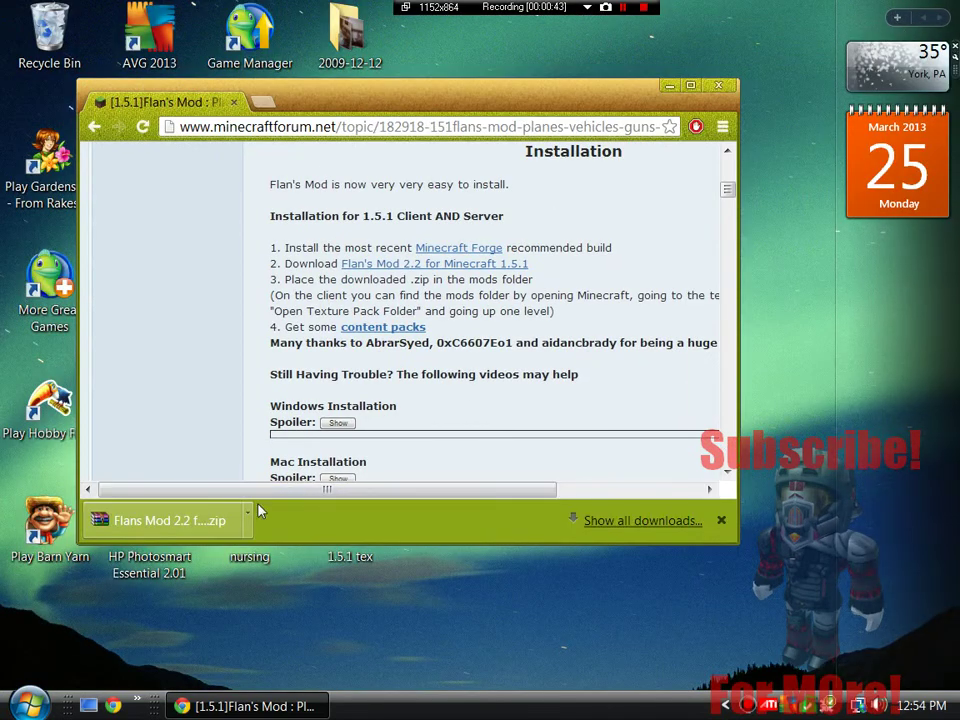
{"action": "left_click_drag", "start_coordinate": [150, 520], "coordinate": [482, 64]}
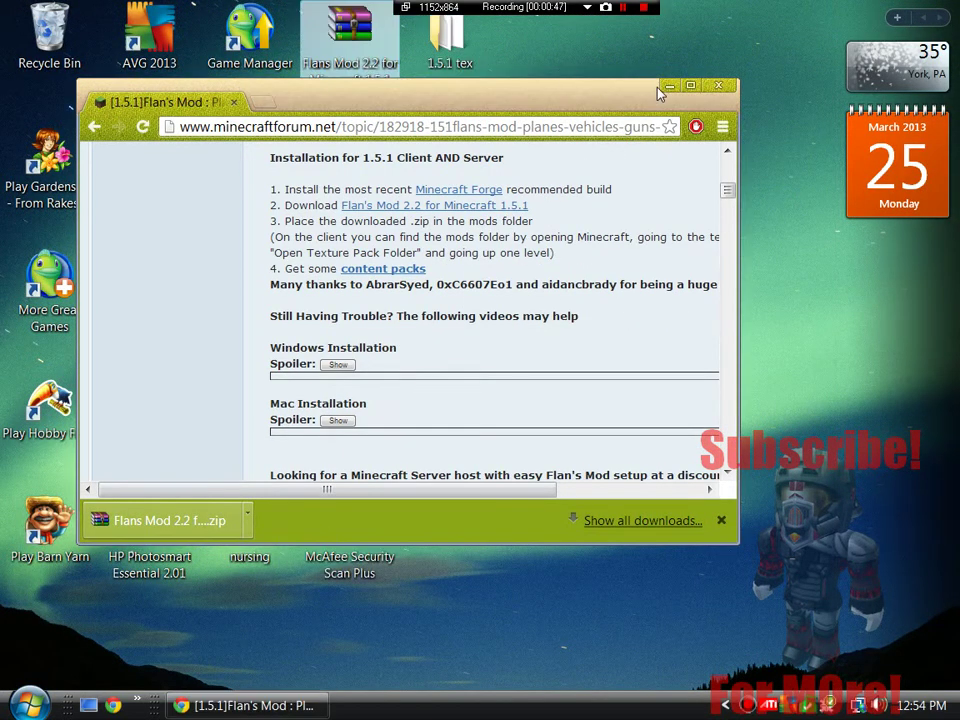
{"action": "left_click", "coordinate": [670, 87]}
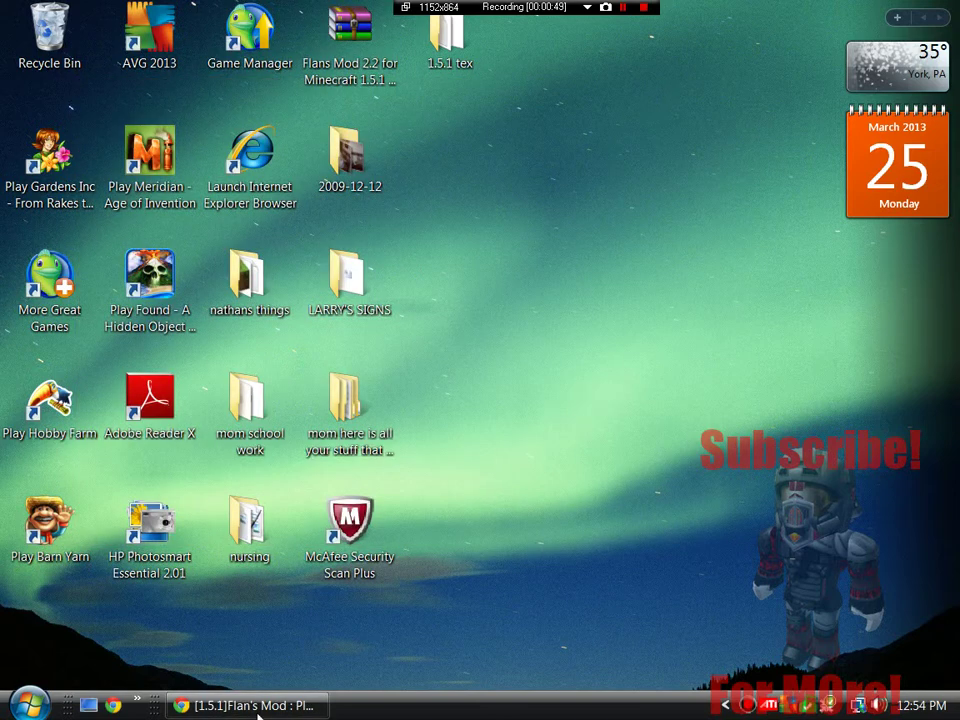
Open the %appdata% folder and go to the mods folder inside .minecraft
{"action": "left_click", "coordinate": [30, 704]}
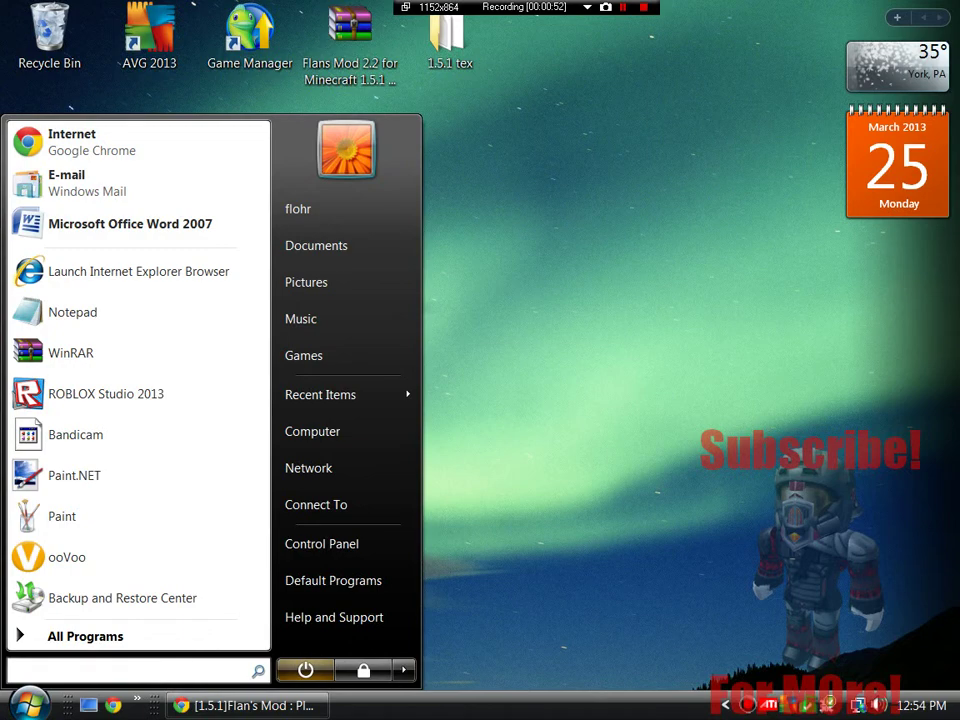
{"action": "type", "text": "%app"}
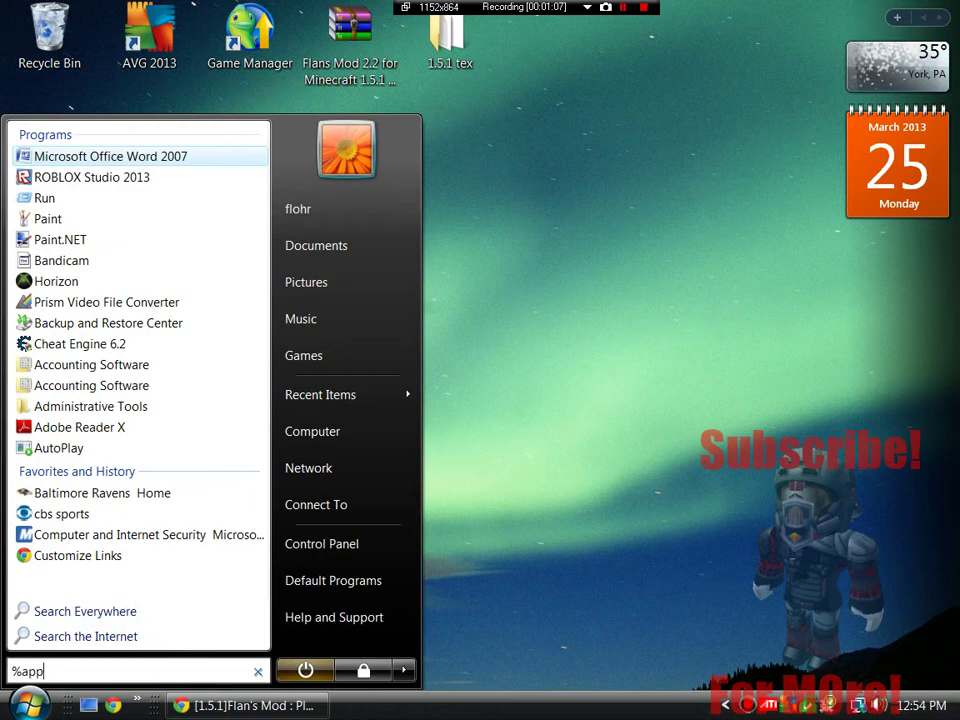
{"action": "type", "text": "data"}
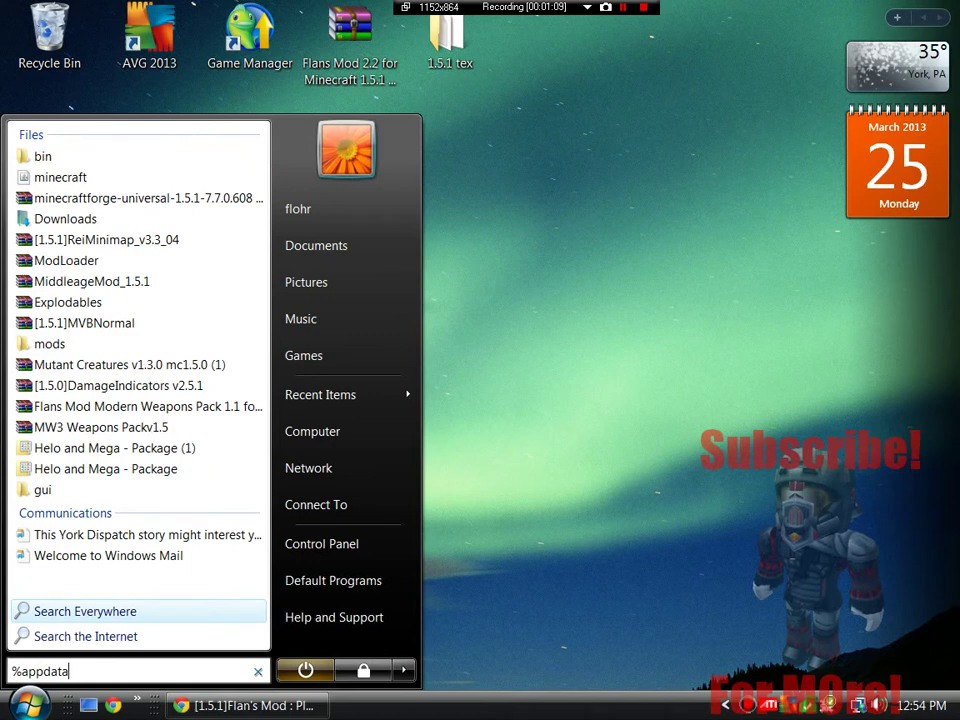
{"action": "type", "text": "%"}
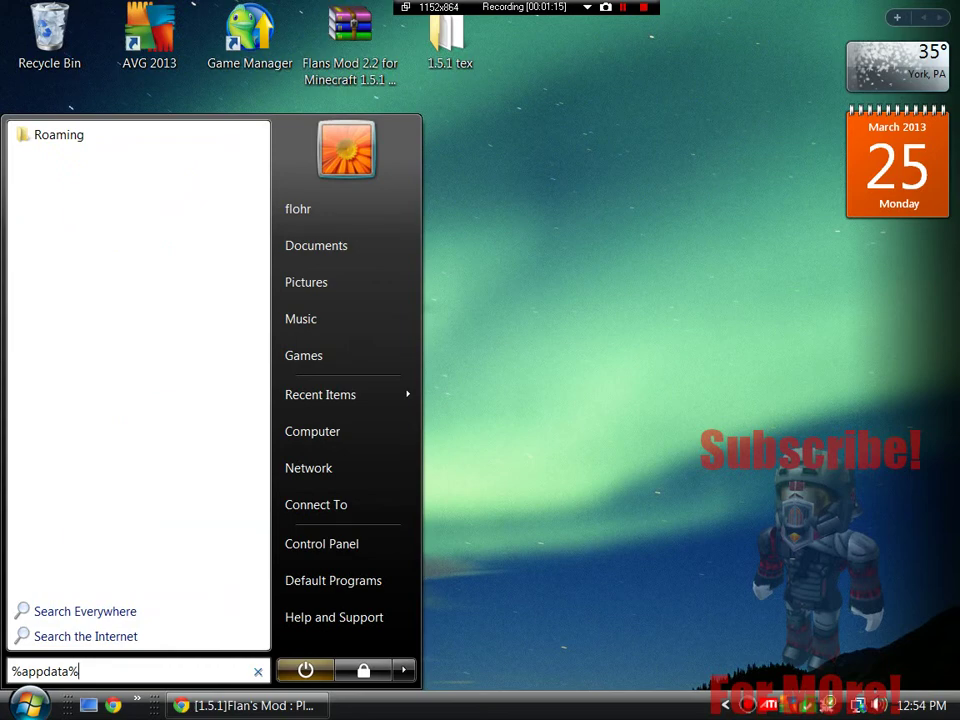
{"action": "key", "text": "Return"}
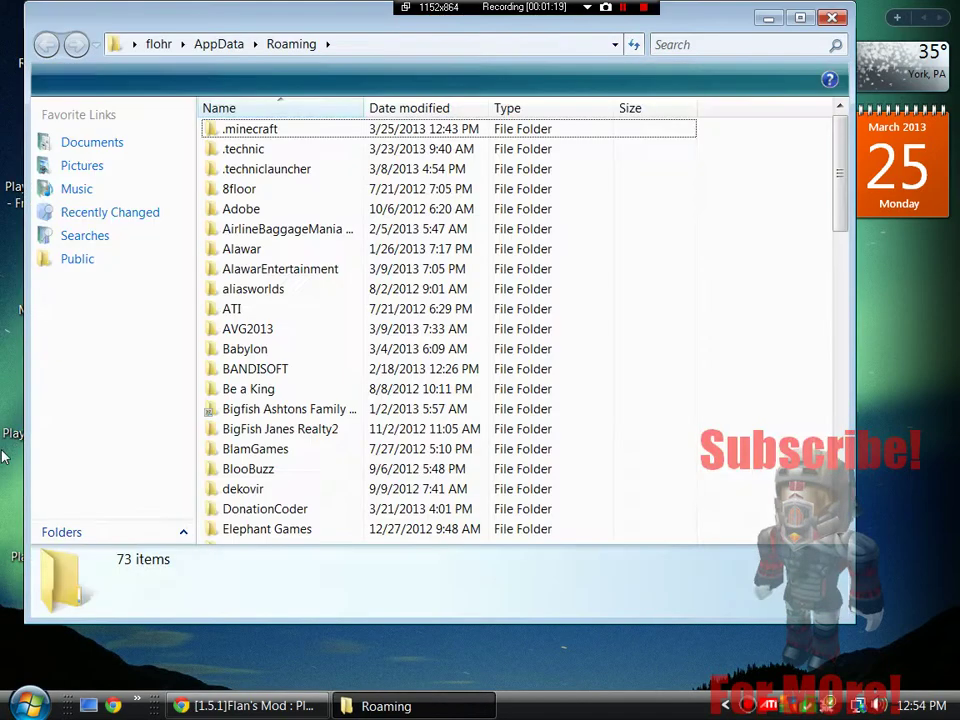
{"action": "double_click", "coordinate": [285, 133]}
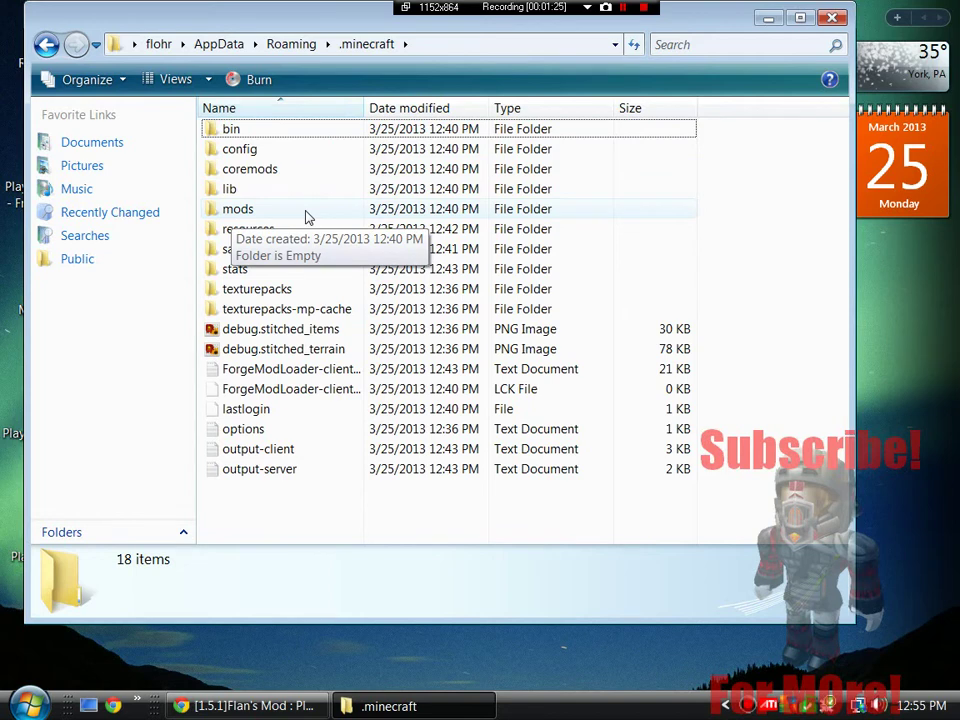
{"action": "double_click", "coordinate": [240, 211]}
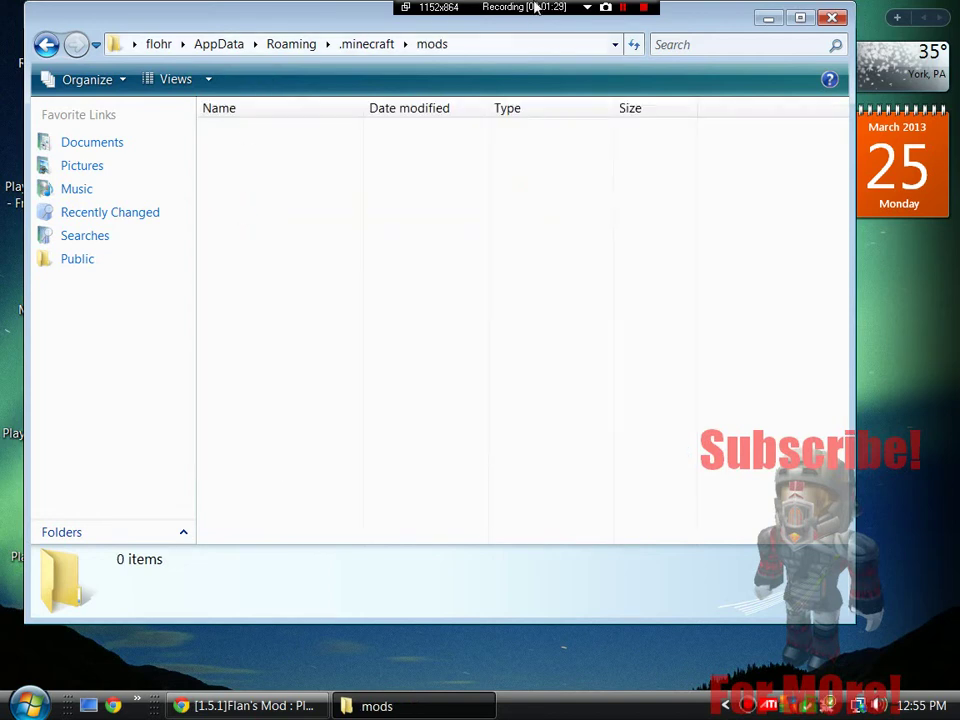
Move the Flans Mod 2.2 zip from the desktop into the .minecraft mods folder
{"action": "left_click_drag", "start_coordinate": [700, 25], "coordinate": [896, 200]}
{"action": "left_click_drag", "start_coordinate": [378, 42], "coordinate": [470, 360]}
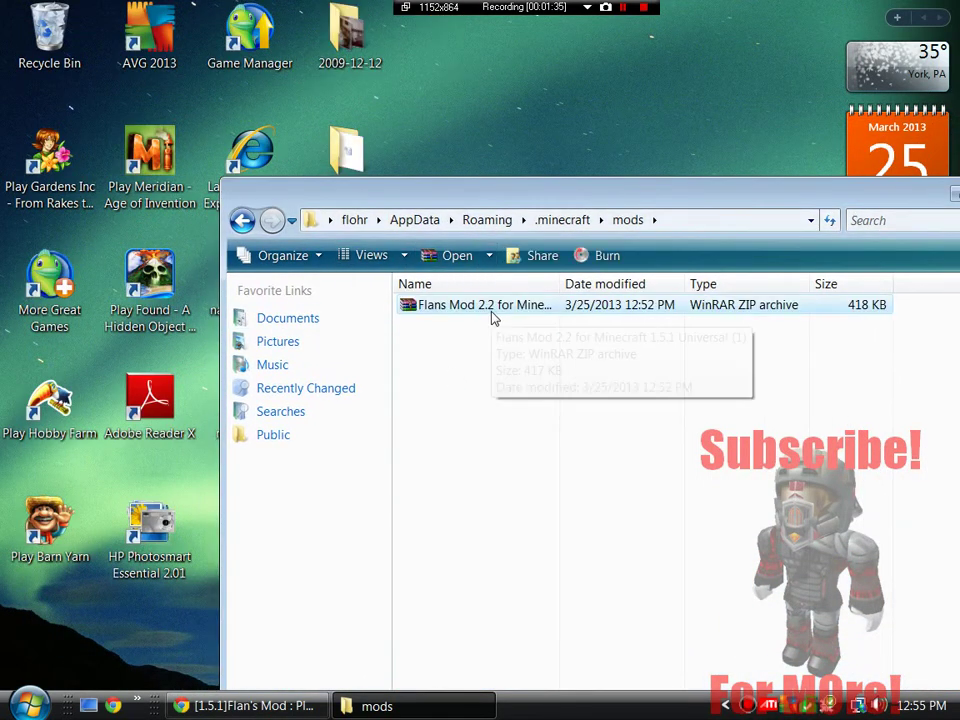
Look inside the Flans Mod 2.2 archive in WinRAR and close it again
{"action": "double_click", "coordinate": [555, 315]}
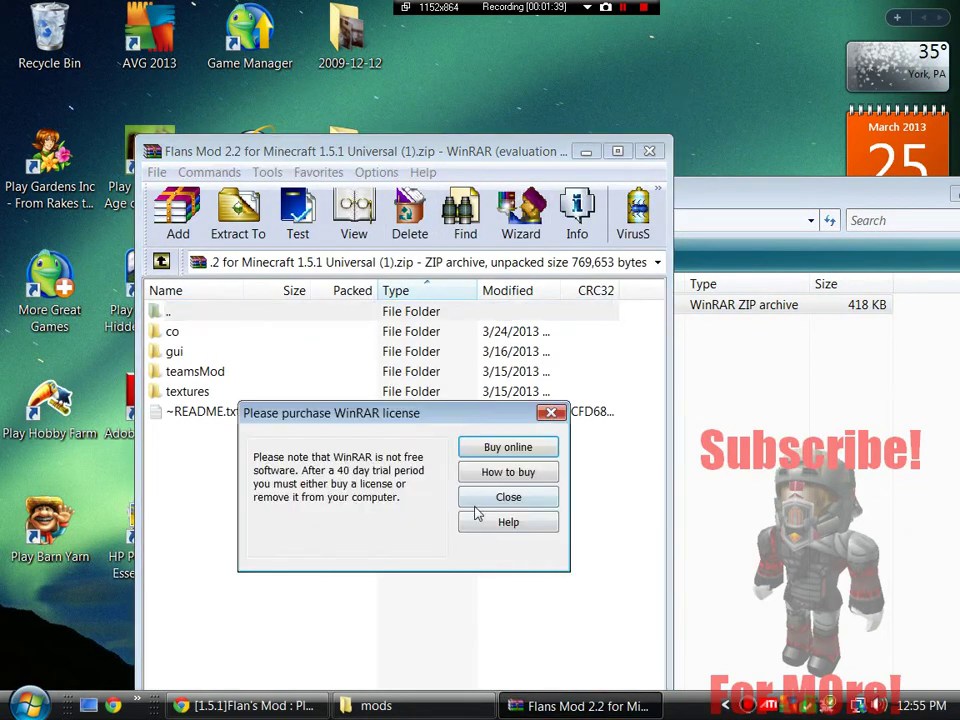
{"action": "left_click", "coordinate": [485, 497]}
{"action": "left_click", "coordinate": [655, 151]}
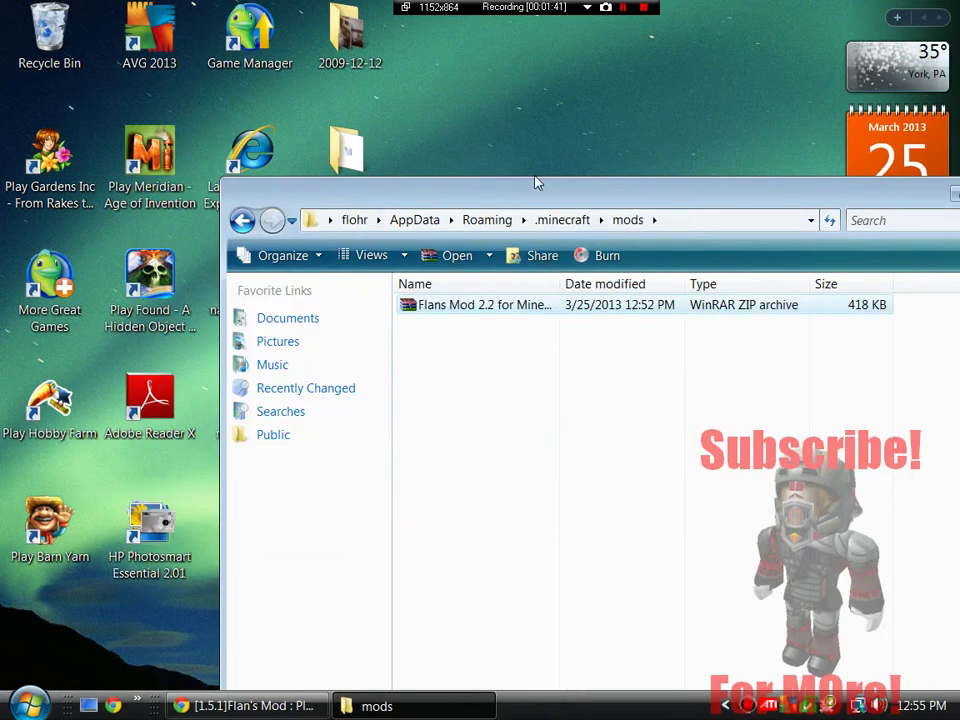
{"action": "left_click_drag", "start_coordinate": [534, 182], "coordinate": [368, 40]}
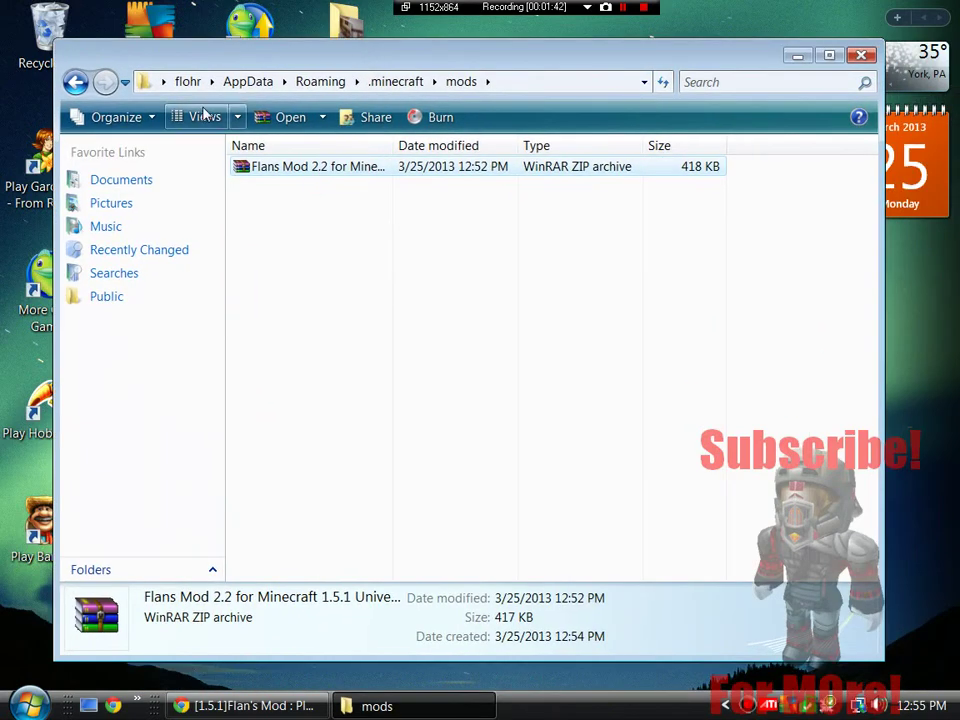
Revisit the mods folder through .minecraft to check the zip's location, then return to Roaming and minimize the window
{"action": "left_click", "coordinate": [395, 82]}
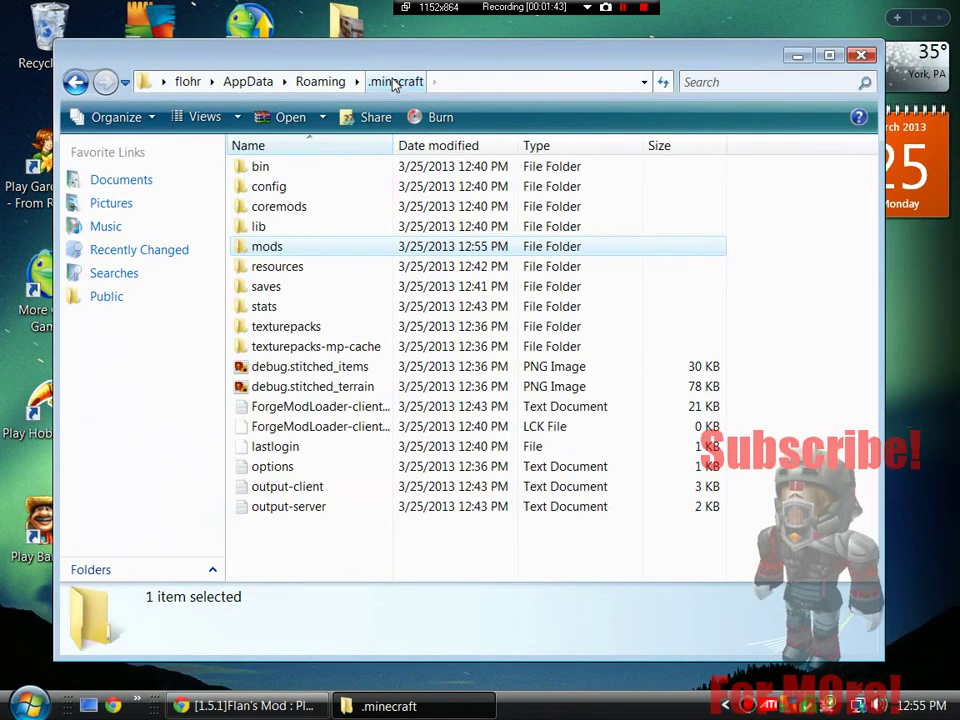
{"action": "double_click", "coordinate": [296, 253]}
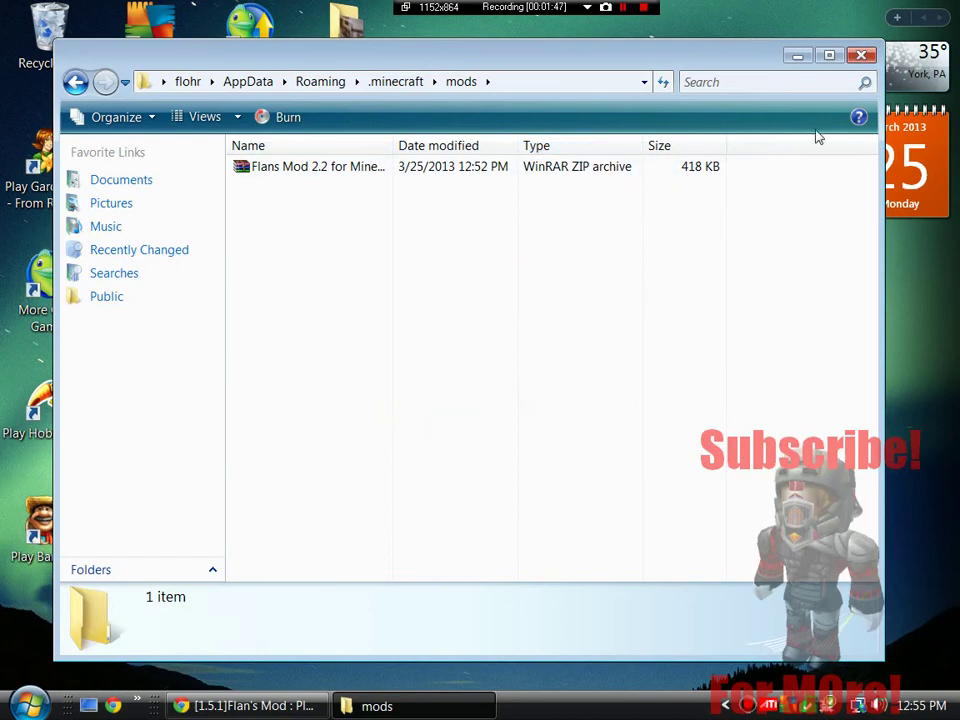
{"action": "left_click", "coordinate": [322, 82]}
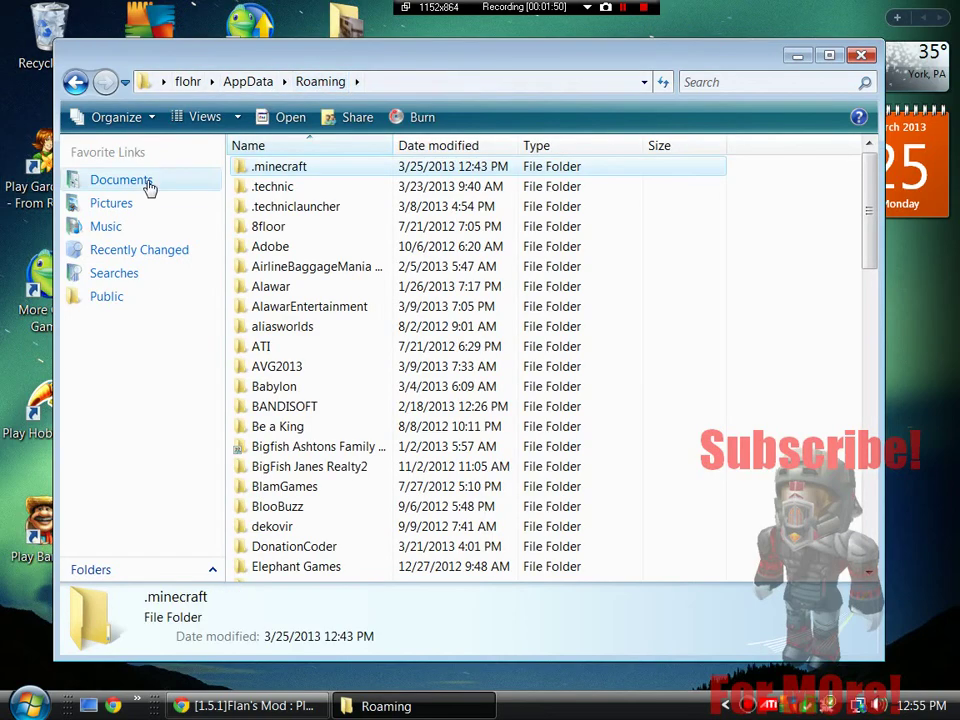
{"action": "left_click", "coordinate": [795, 56]}
Launch the minecraft application from the personal things folder on the desktop and log in with the account password
{"action": "double_click", "coordinate": [242, 275]}
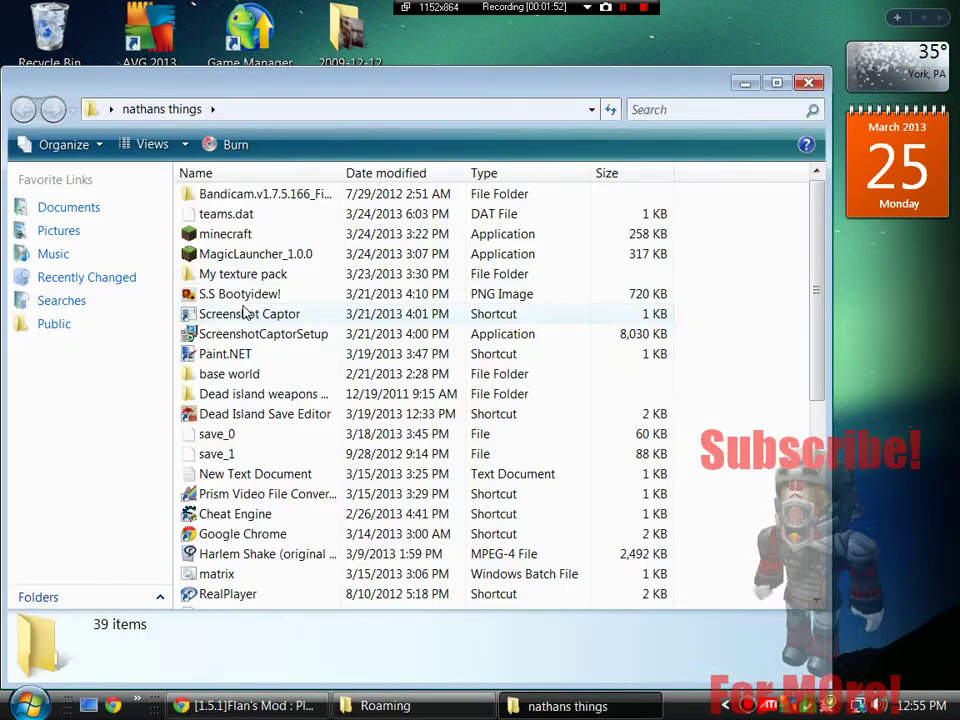
{"action": "double_click", "coordinate": [317, 234]}
{"action": "left_click", "coordinate": [542, 375]}
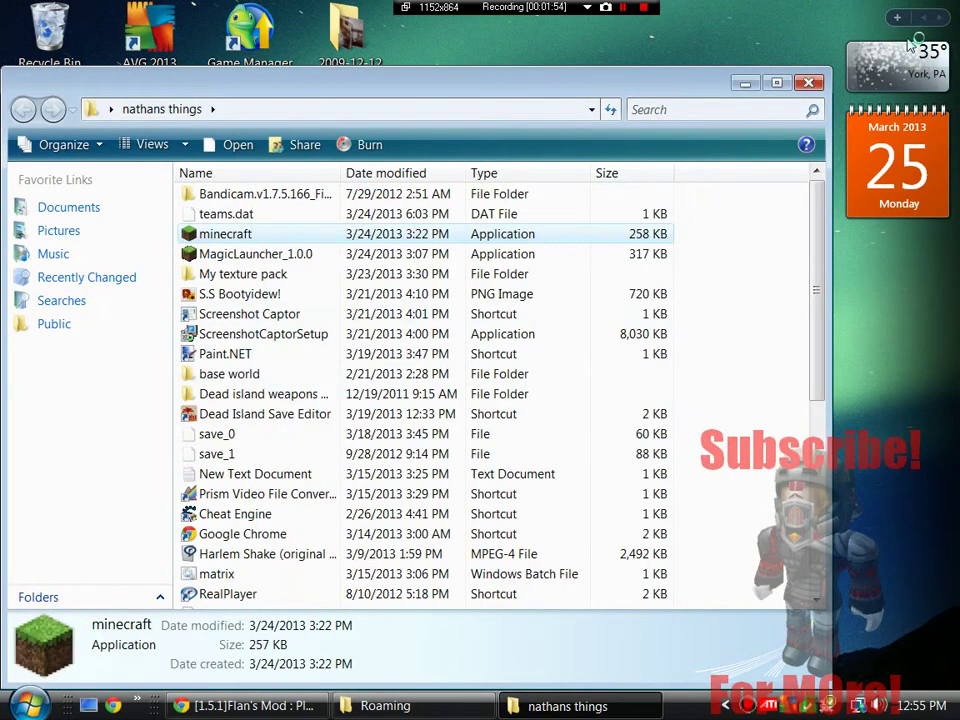
{"action": "left_click", "coordinate": [816, 84]}
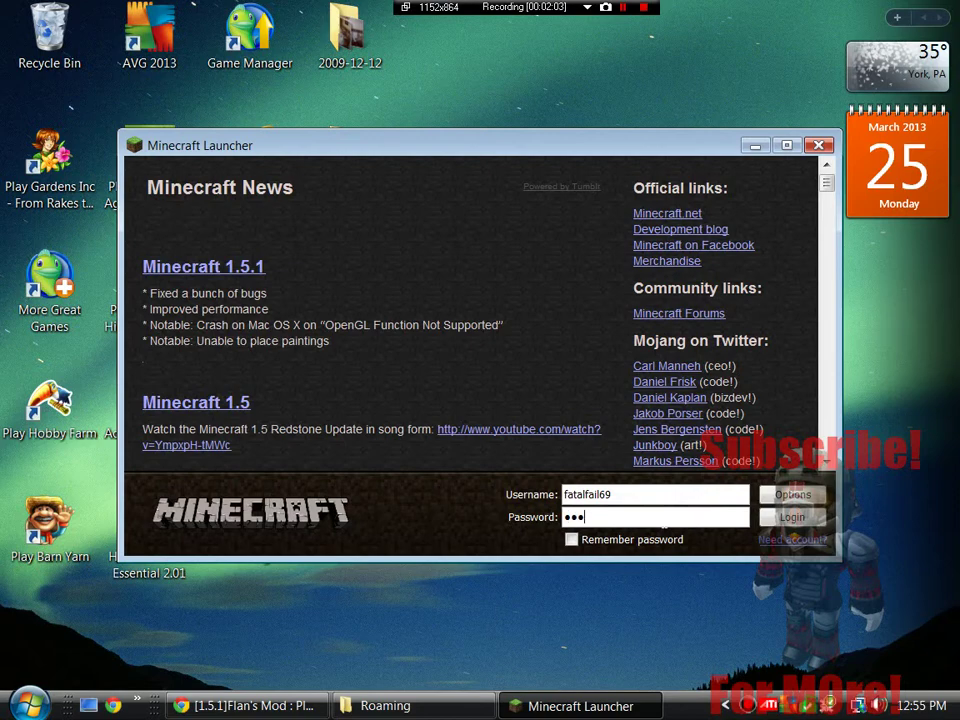
{"action": "key", "text": "Return"}
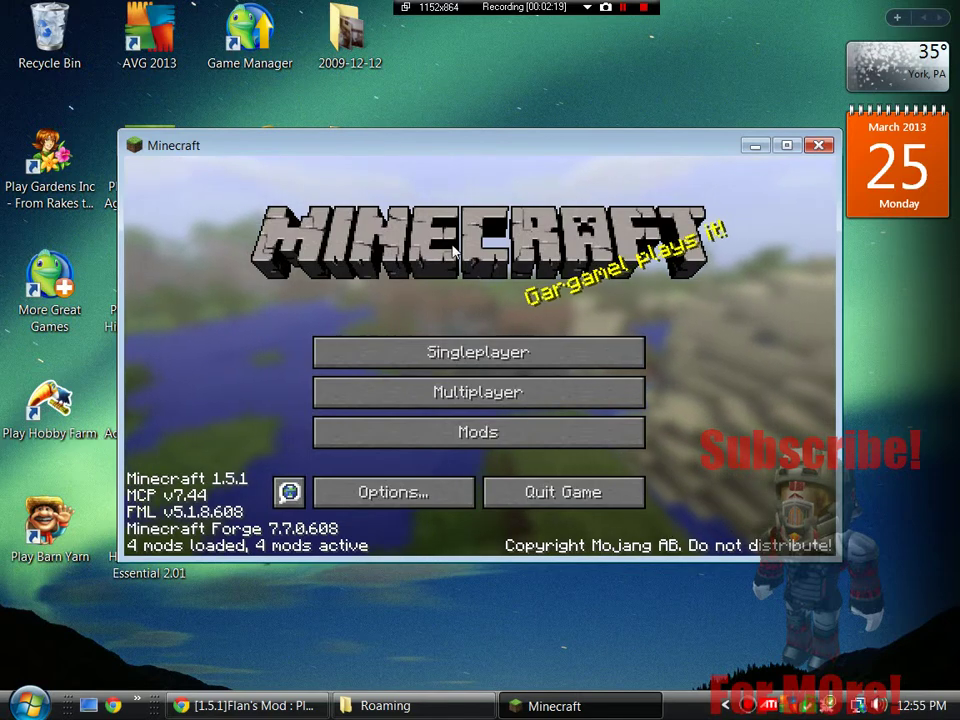
Check Minecraft's mod list for Flan's Mod and quit the game
{"action": "left_click", "coordinate": [449, 444]}
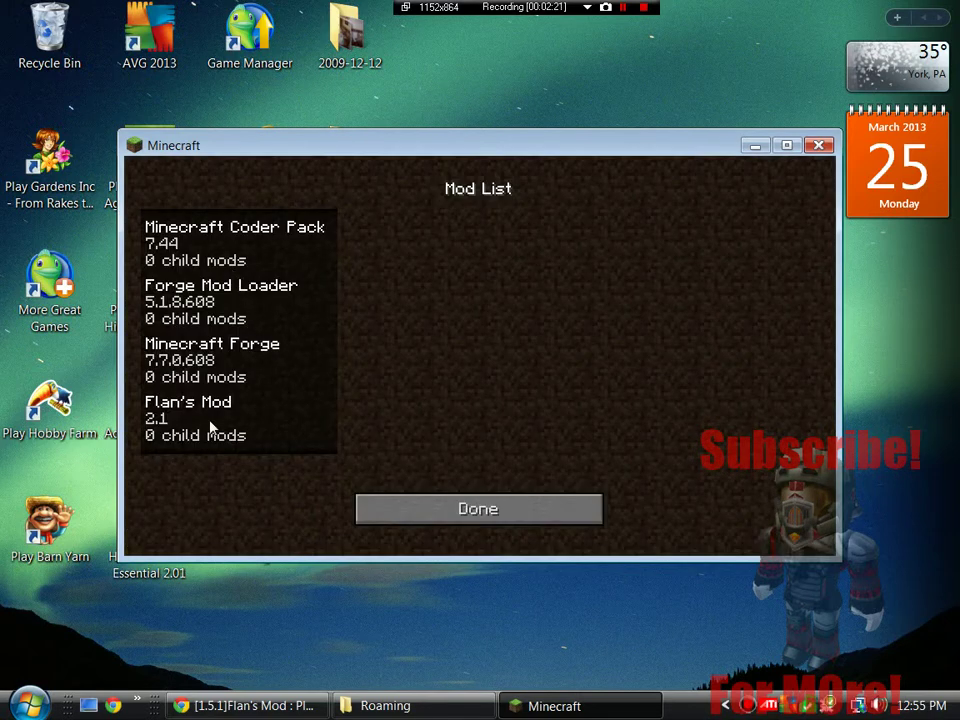
{"action": "left_click", "coordinate": [392, 512]}
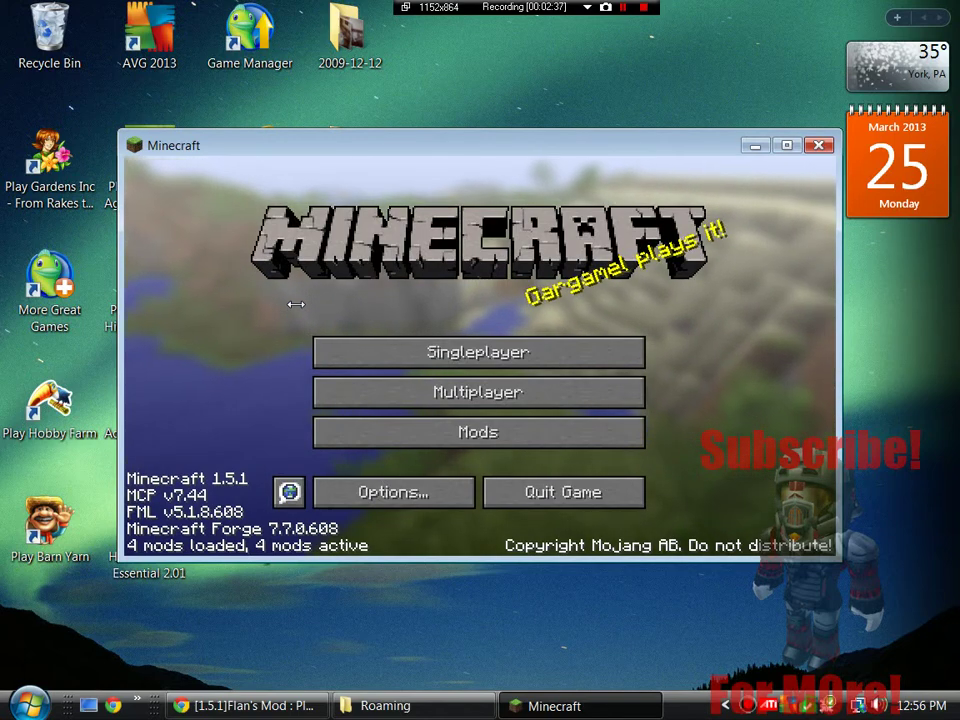
{"action": "left_click", "coordinate": [536, 502]}
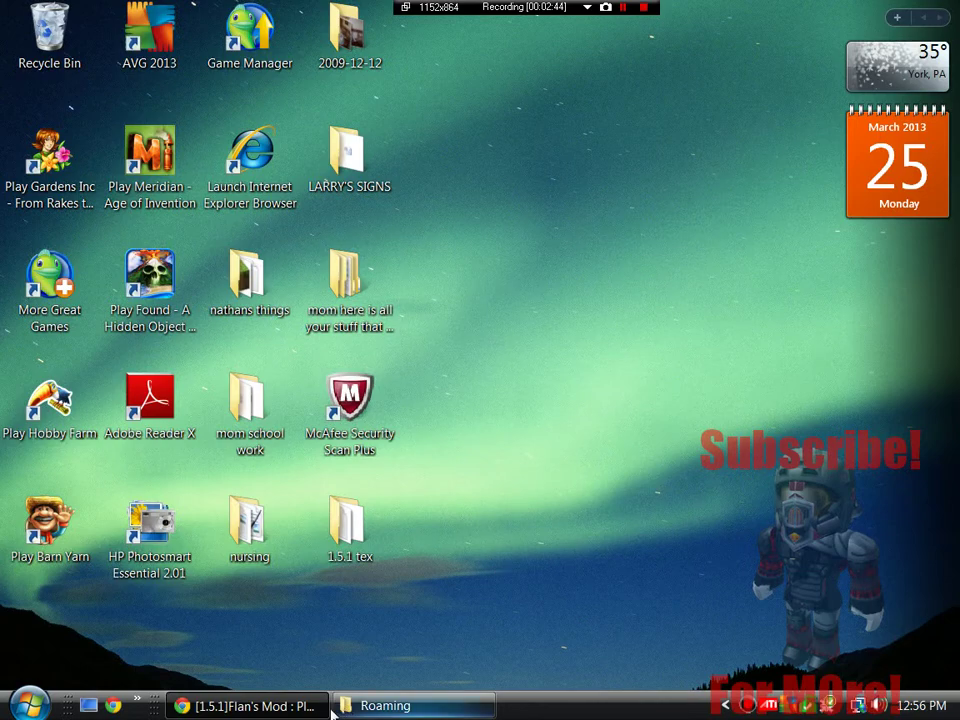
Return to the Flan's Mod forum topic in Chrome and go to its Content Packs section
{"action": "left_click", "coordinate": [245, 706]}
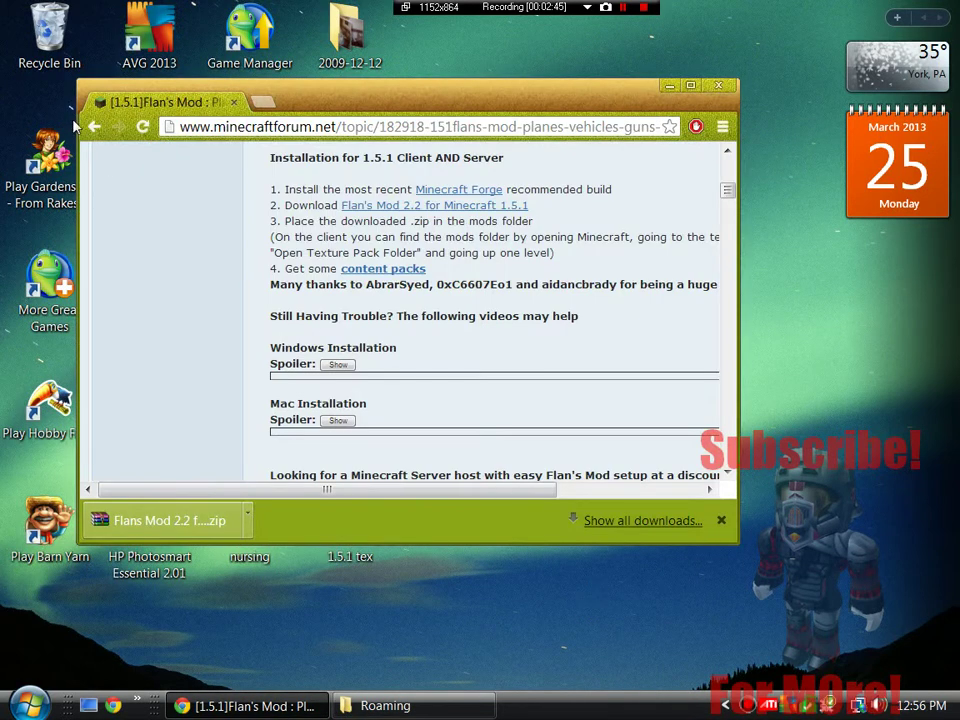
{"action": "double_click", "coordinate": [323, 112]}
{"action": "scroll", "coordinate": [500, 345], "scroll_direction": "down", "scroll_amount": 5}
{"action": "scroll", "coordinate": [517, 341], "scroll_direction": "up", "scroll_amount": 10}
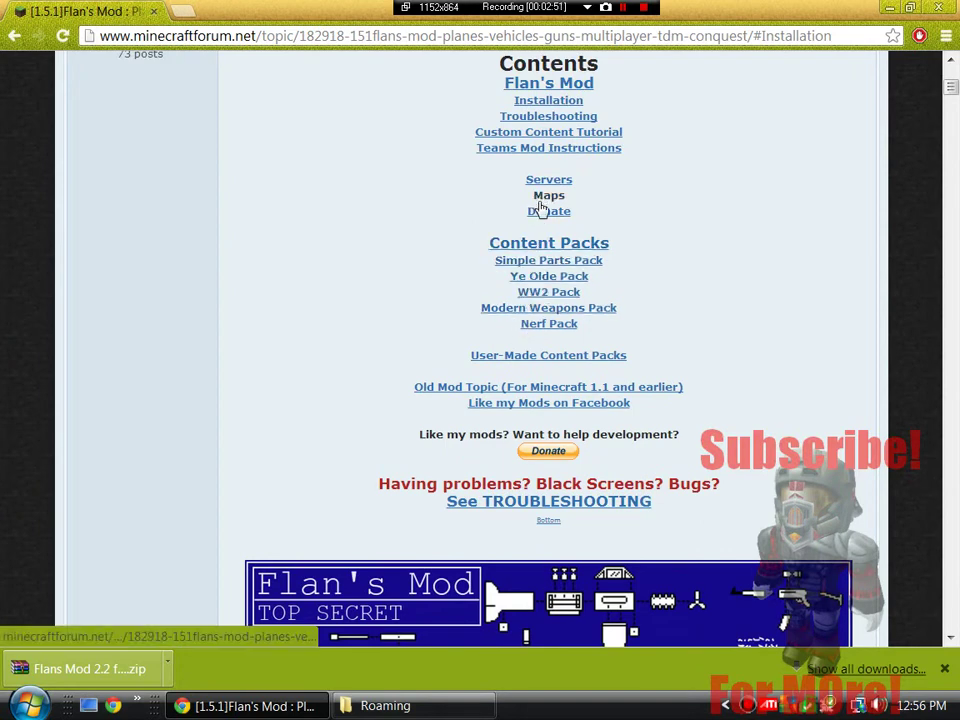
{"action": "left_click", "coordinate": [546, 245]}
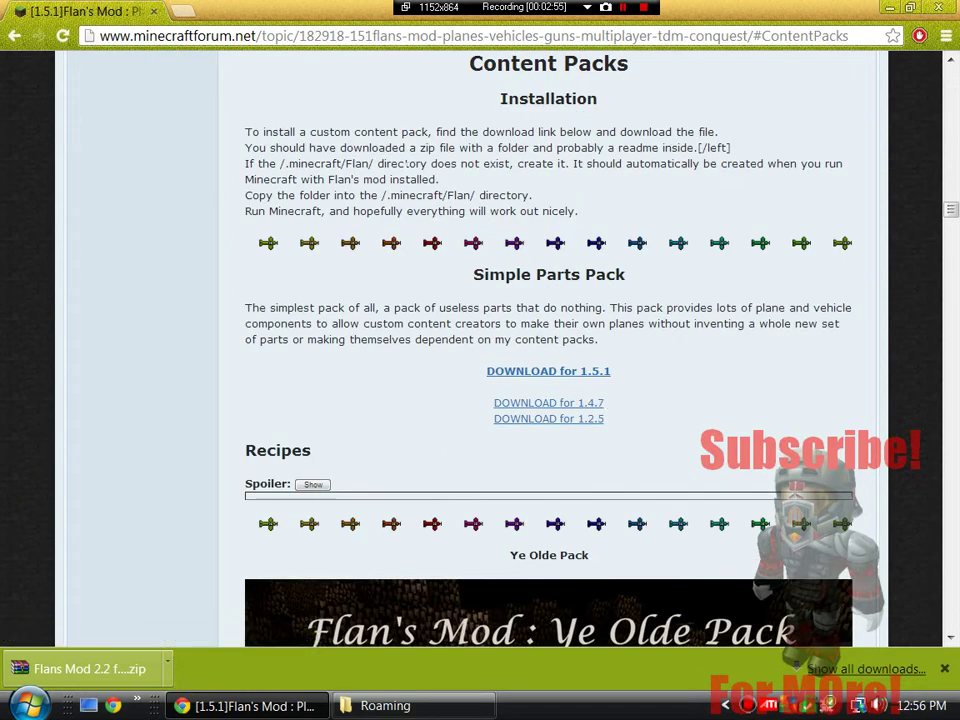
Open the 1.5.1 download links of the Simple Parts Pack, Ye Olde Pack and WW2 Pack in separate tabs
{"action": "right_click", "coordinate": [515, 372]}
{"action": "left_click", "coordinate": [600, 383]}
{"action": "scroll", "coordinate": [530, 390], "scroll_direction": "down", "scroll_amount": 6}
{"action": "right_click", "coordinate": [585, 474]}
{"action": "left_click", "coordinate": [610, 485]}
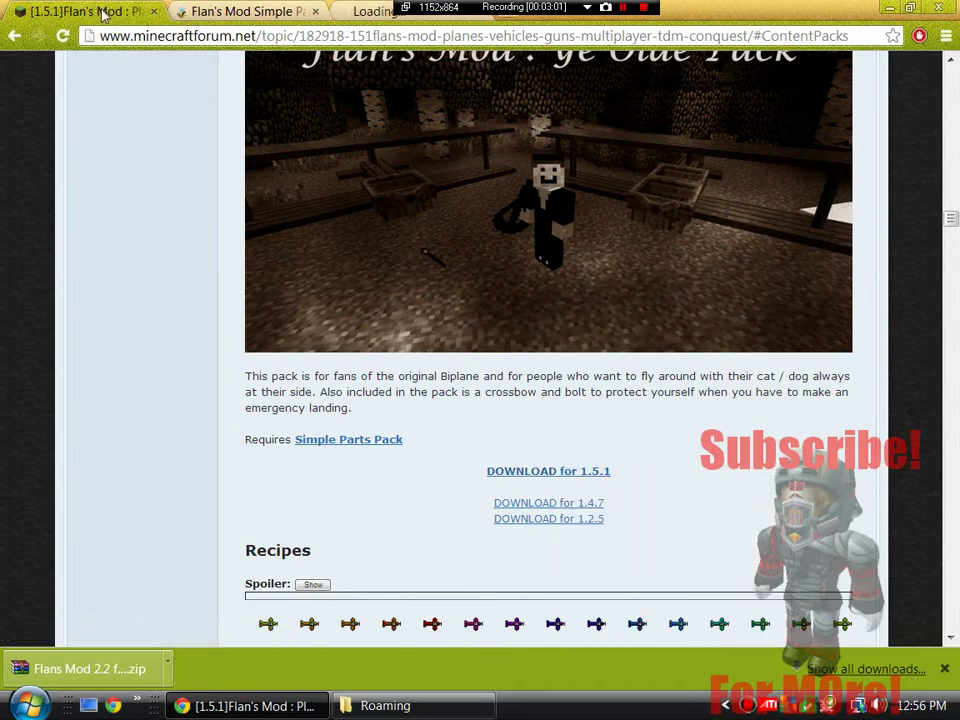
{"action": "scroll", "coordinate": [570, 459], "scroll_direction": "down", "scroll_amount": 8}
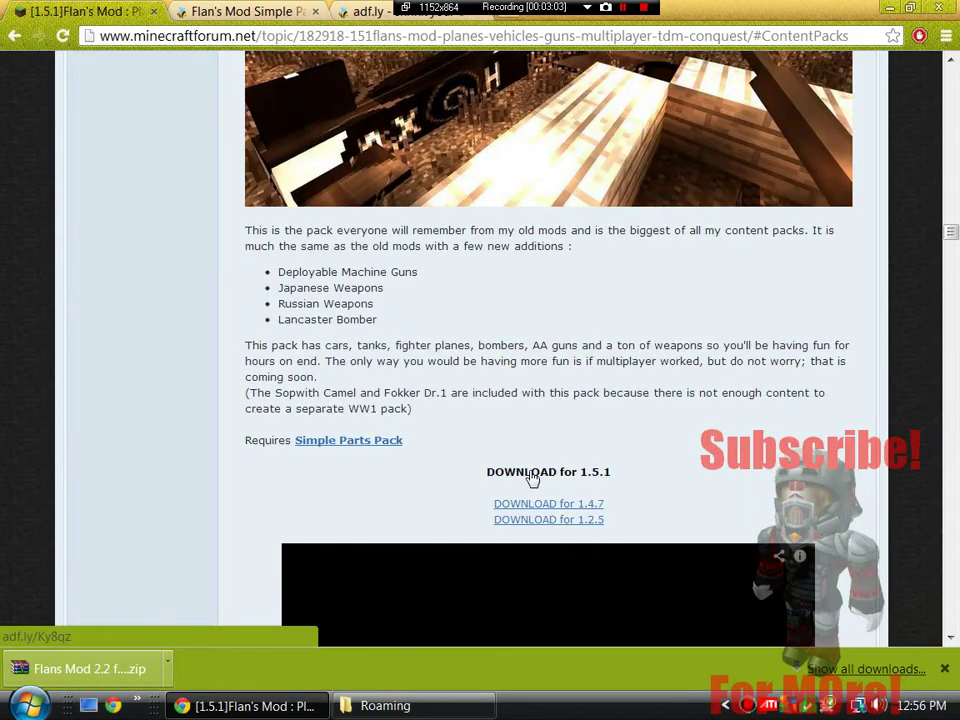
{"action": "right_click", "coordinate": [533, 479]}
{"action": "left_click", "coordinate": [560, 485]}
Look over the Modern Weapons and Nerf packs and open the Modern Weapons 1.5.1 download link in a new tab
{"action": "scroll", "coordinate": [521, 388], "scroll_direction": "down", "scroll_amount": 10}
{"action": "scroll", "coordinate": [530, 462], "scroll_direction": "down", "scroll_amount": 5}
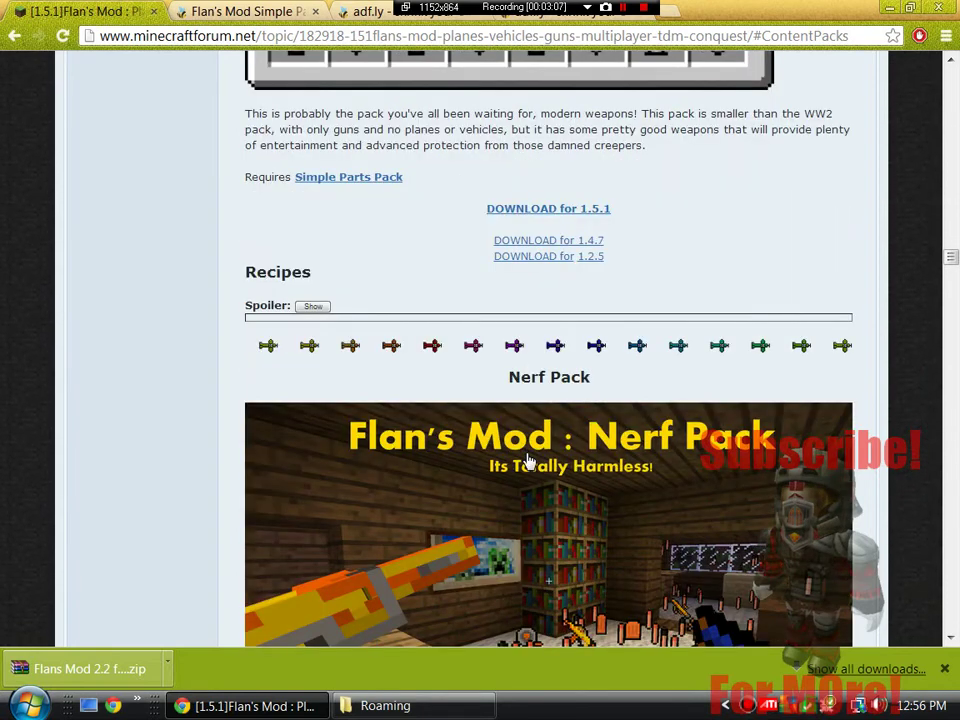
{"action": "scroll", "coordinate": [529, 459], "scroll_direction": "down", "scroll_amount": 1}
{"action": "scroll", "coordinate": [529, 459], "scroll_direction": "up", "scroll_amount": 3}
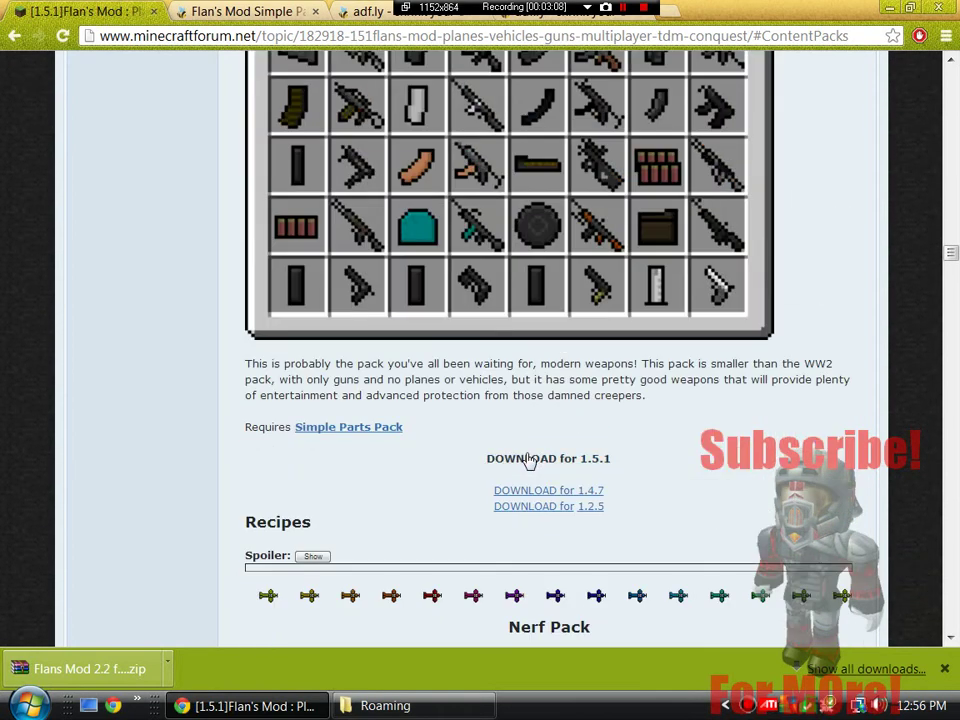
{"action": "scroll", "coordinate": [529, 459], "scroll_direction": "down", "scroll_amount": 7}
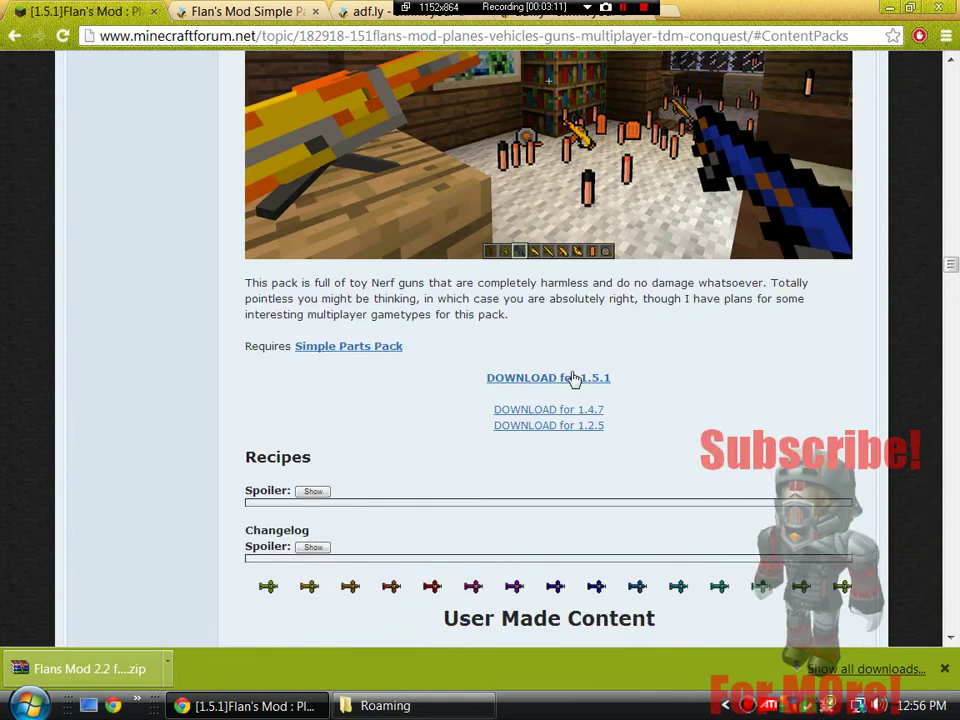
{"action": "scroll", "coordinate": [521, 388], "scroll_direction": "up", "scroll_amount": 8}
{"action": "scroll", "coordinate": [350, 463], "scroll_direction": "up", "scroll_amount": 1}
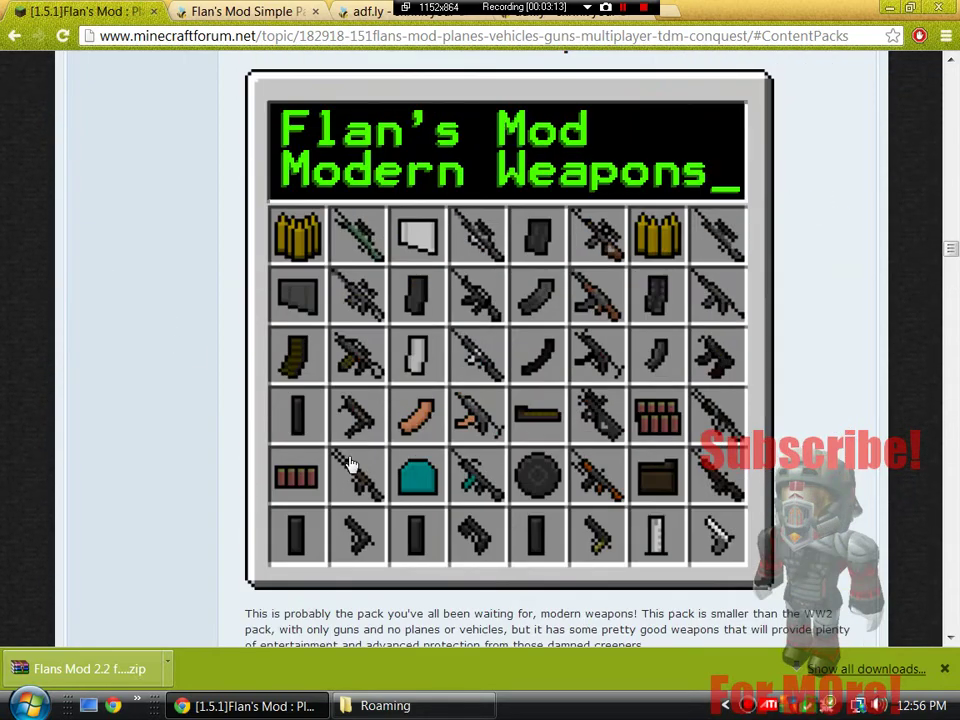
{"action": "scroll", "coordinate": [583, 374], "scroll_direction": "down", "scroll_amount": 3}
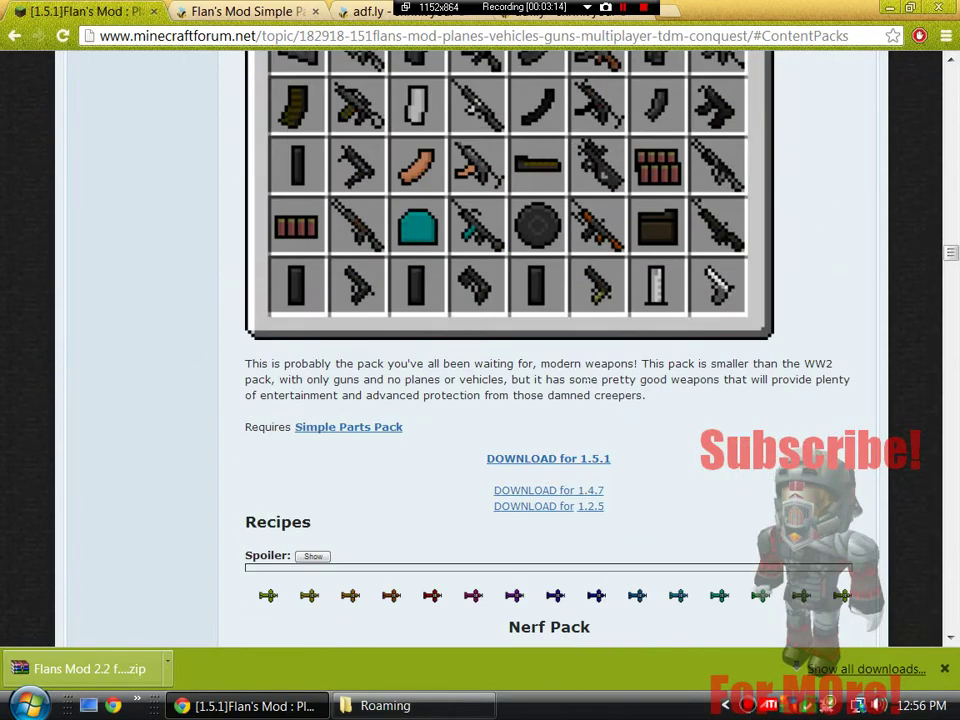
{"action": "right_click", "coordinate": [533, 460]}
{"action": "left_click", "coordinate": [544, 470]}
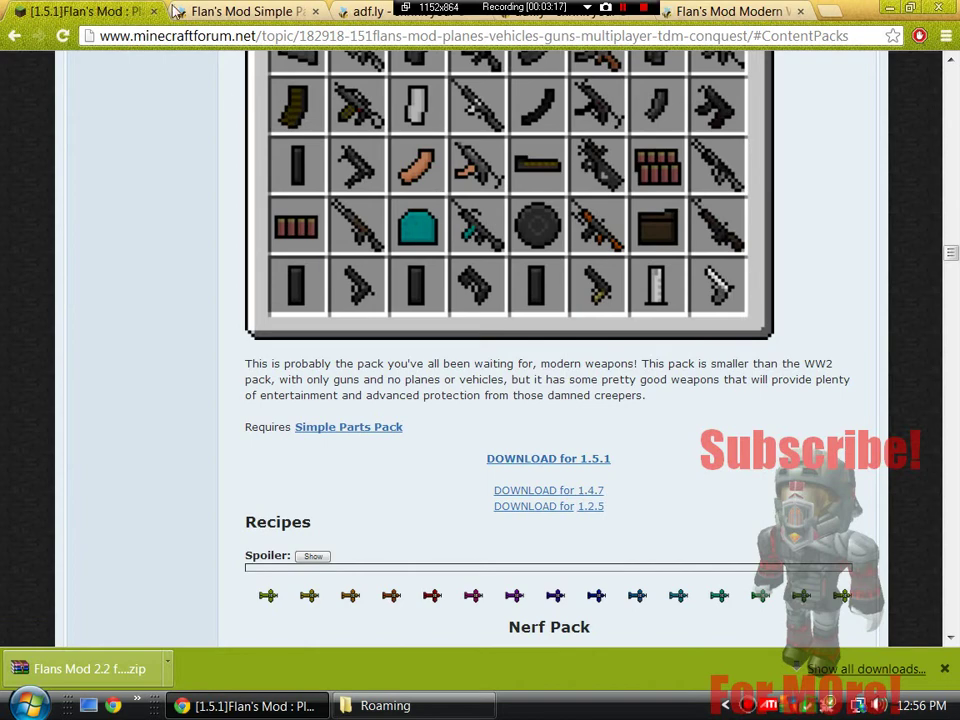
{"action": "scroll", "coordinate": [729, 525], "scroll_direction": "down", "scroll_amount": 4}
{"action": "scroll", "coordinate": [729, 525], "scroll_direction": "up", "scroll_amount": 4}
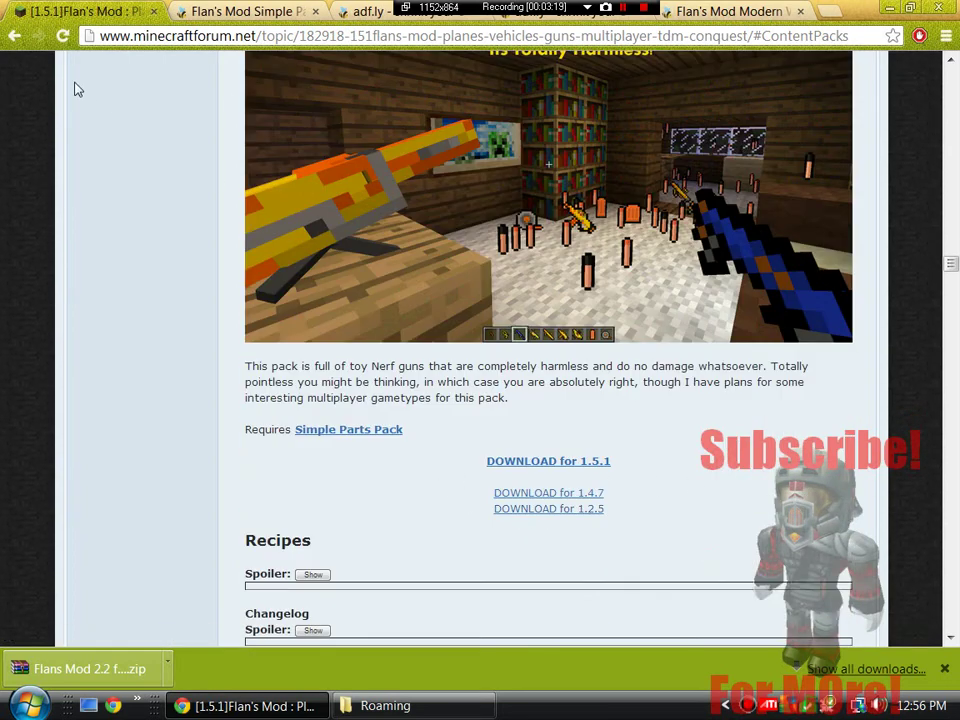
Skip the adf.ly ads for the Simple Parts and Modern Weapons packs and continue past the Ye Olde Pack's locked adf.ly page
{"action": "left_click", "coordinate": [257, 9]}
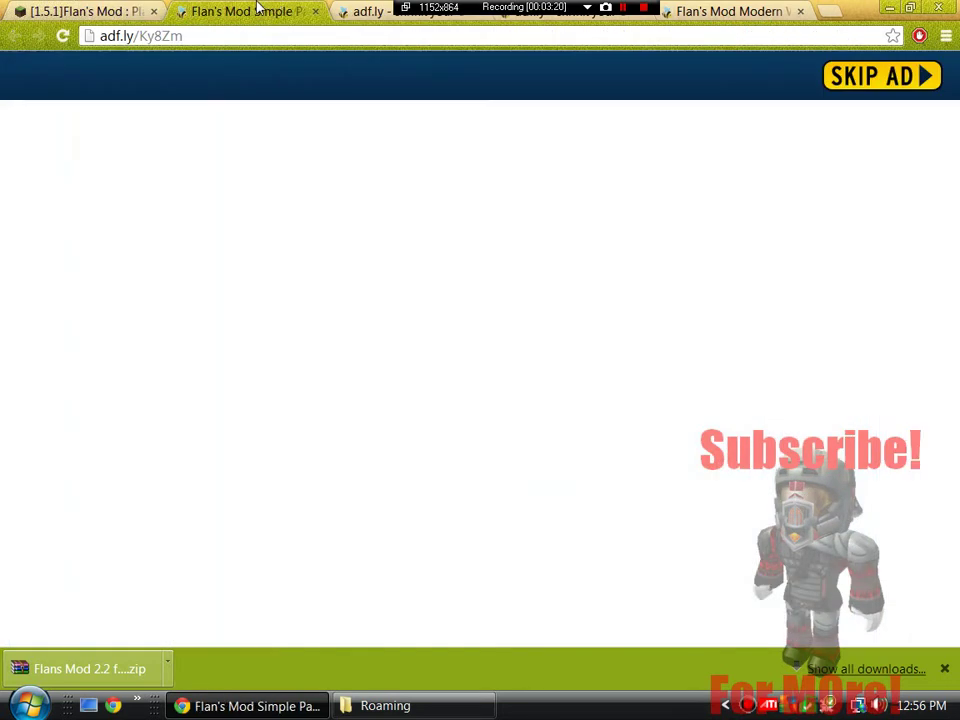
{"action": "left_click", "coordinate": [899, 88]}
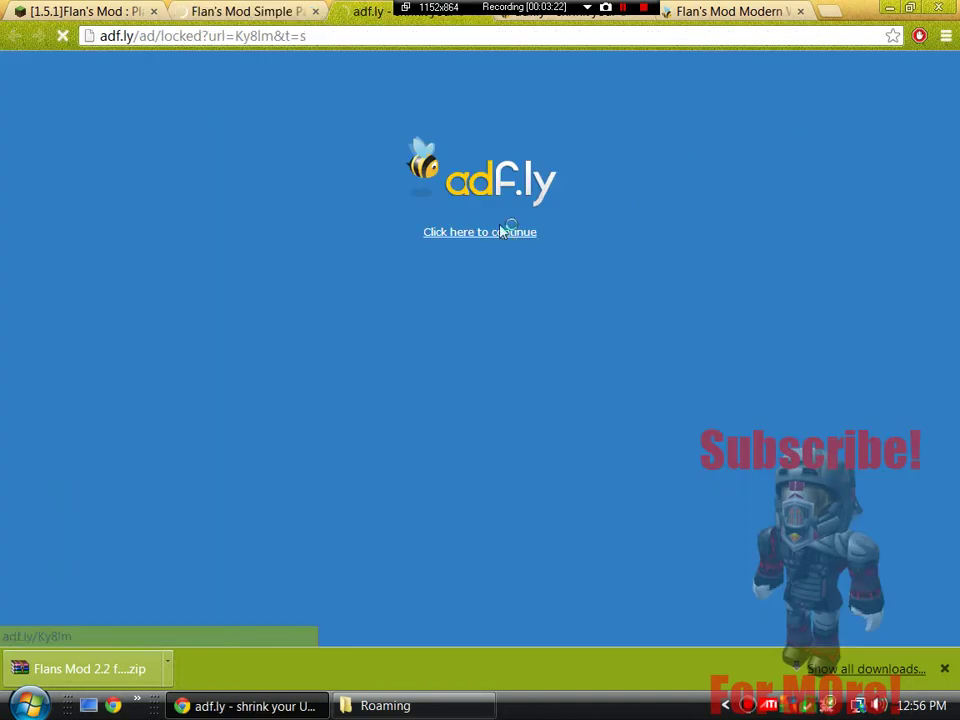
{"action": "left_click", "coordinate": [481, 228]}
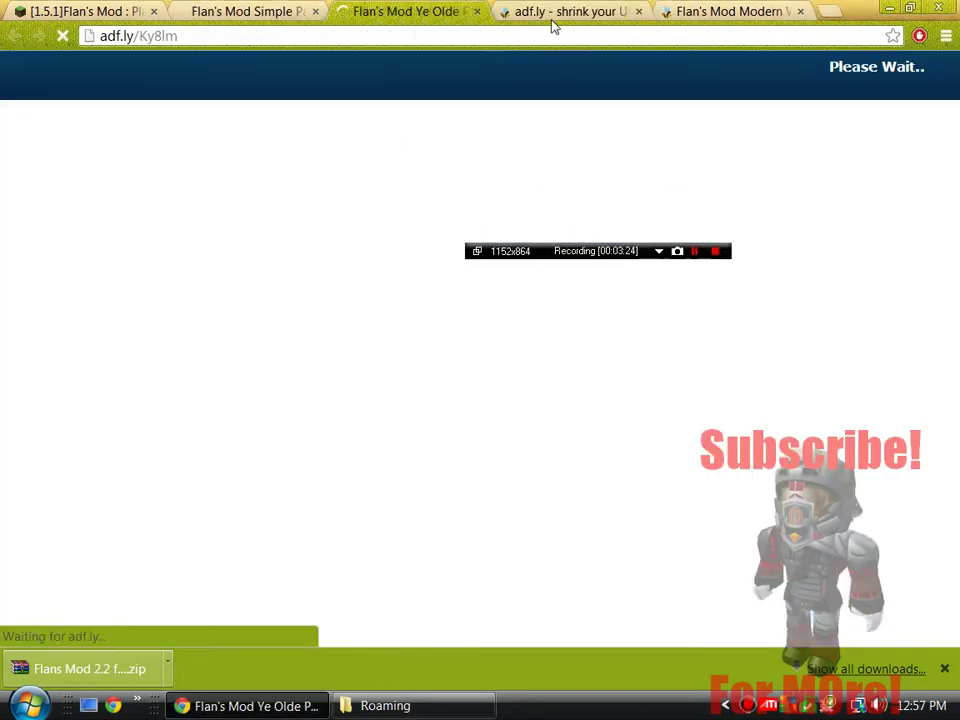
{"action": "left_click", "coordinate": [549, 9]}
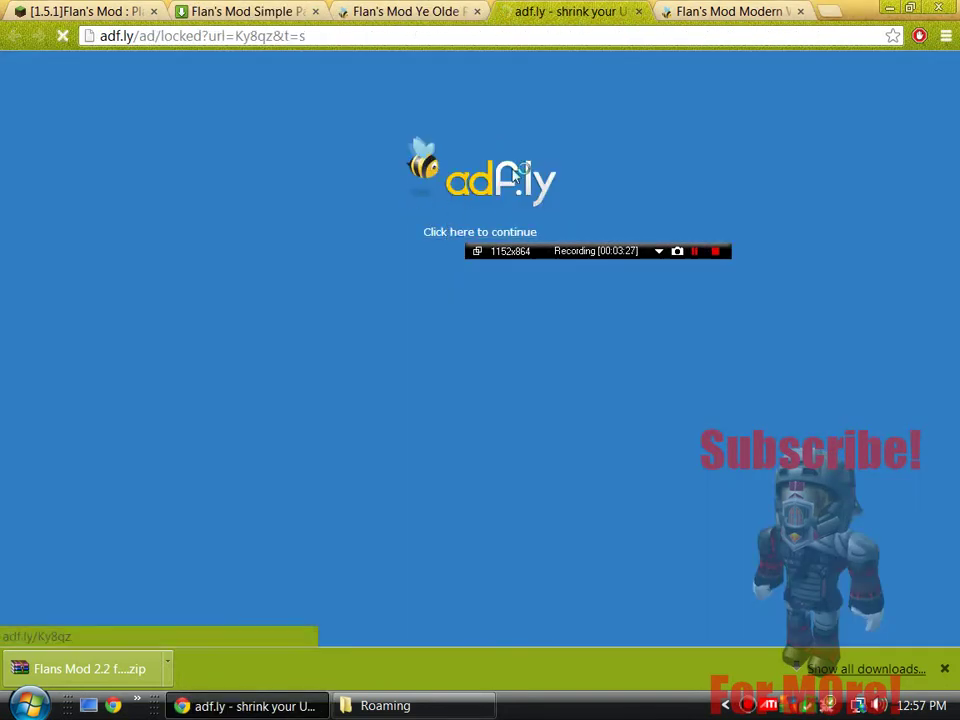
{"action": "left_click", "coordinate": [690, 12]}
{"action": "left_click", "coordinate": [877, 77]}
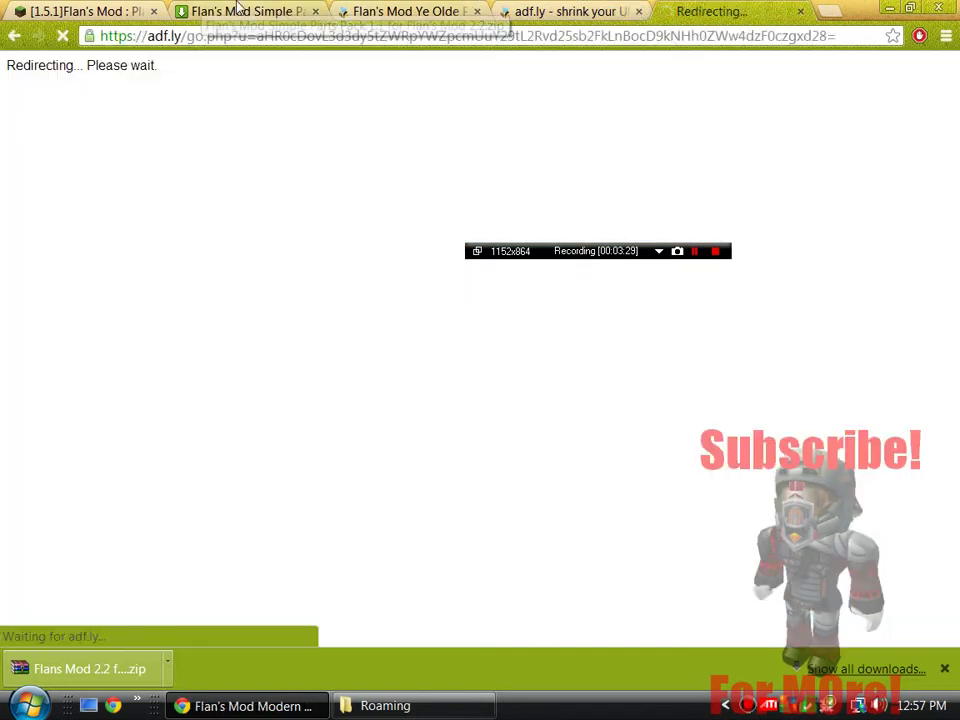
Download Simple Parts Pack 1.1 and Ye Olde Pack 1.1 from MediaFire, skipping the Ye Olde Pack's ad
{"action": "left_click", "coordinate": [251, 11]}
{"action": "left_click", "coordinate": [252, 360]}
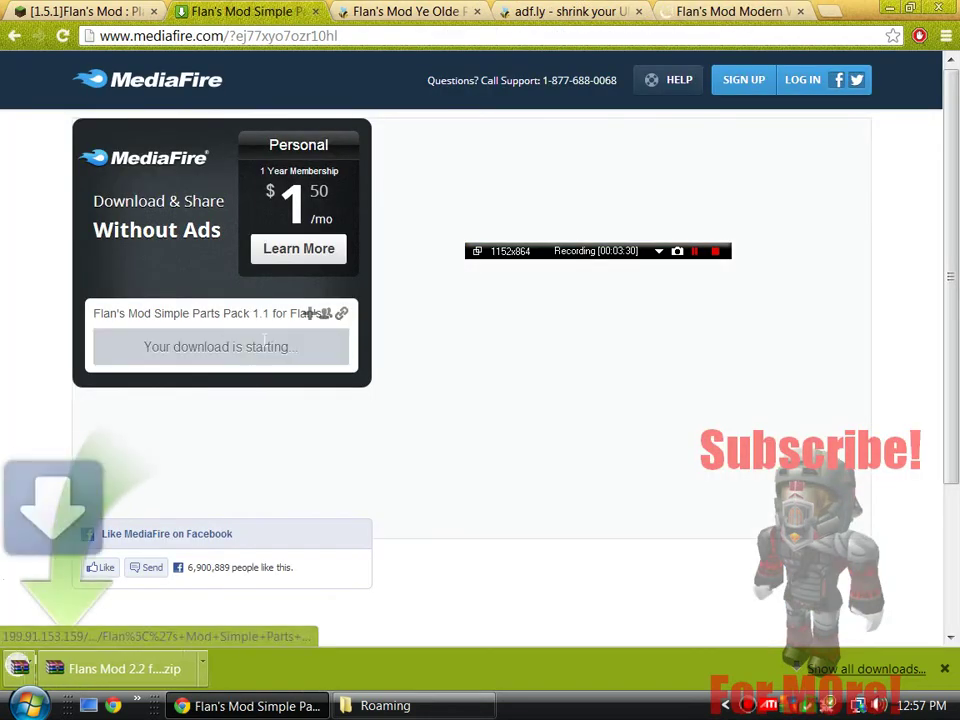
{"action": "left_click", "coordinate": [394, 11]}
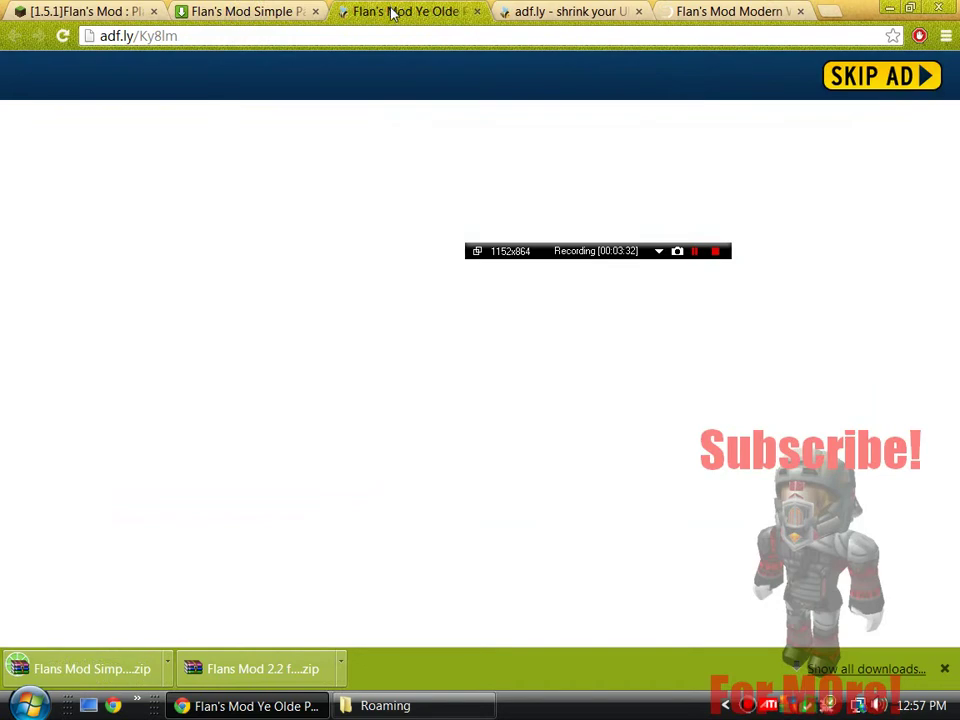
{"action": "left_click", "coordinate": [855, 78]}
{"action": "left_click", "coordinate": [600, 11]}
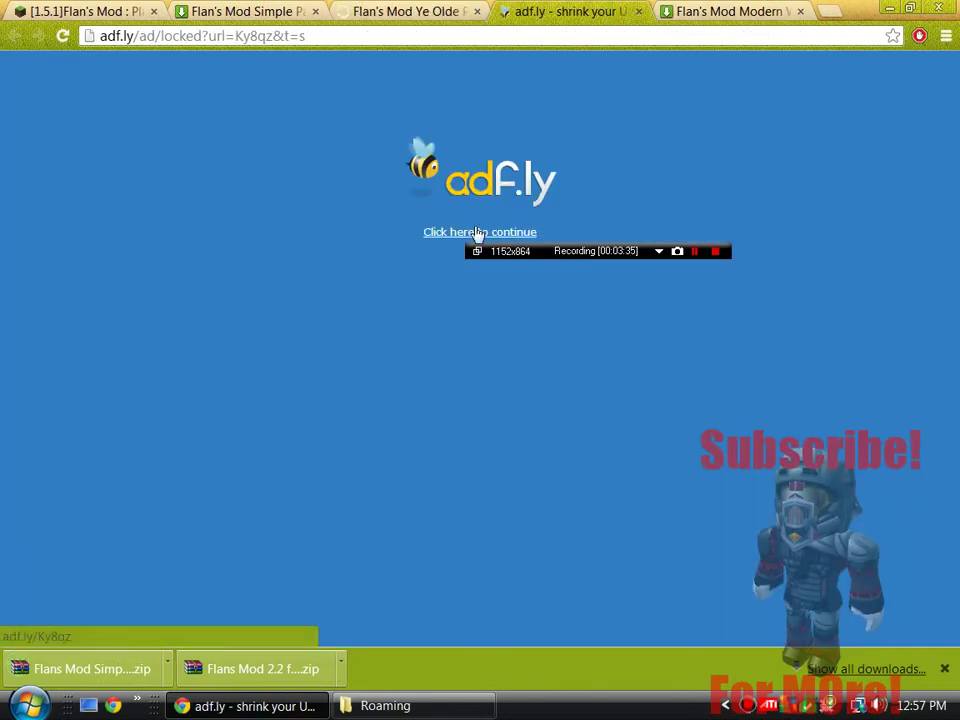
{"action": "left_click", "coordinate": [405, 11]}
{"action": "left_click", "coordinate": [221, 358]}
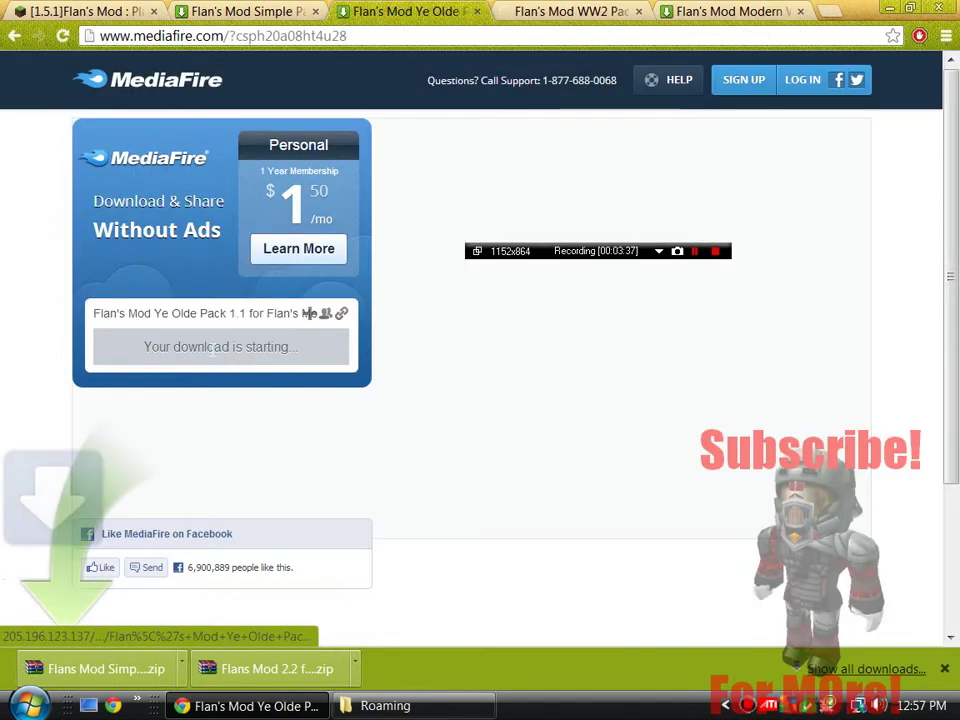
Download Modern Weapons Pack 1.1 and WW2 Pack 1.1 from MediaFire, skipping the WW2 Pack's ad
{"action": "left_click", "coordinate": [600, 11]}
{"action": "key", "text": "ctrl+Tab"}
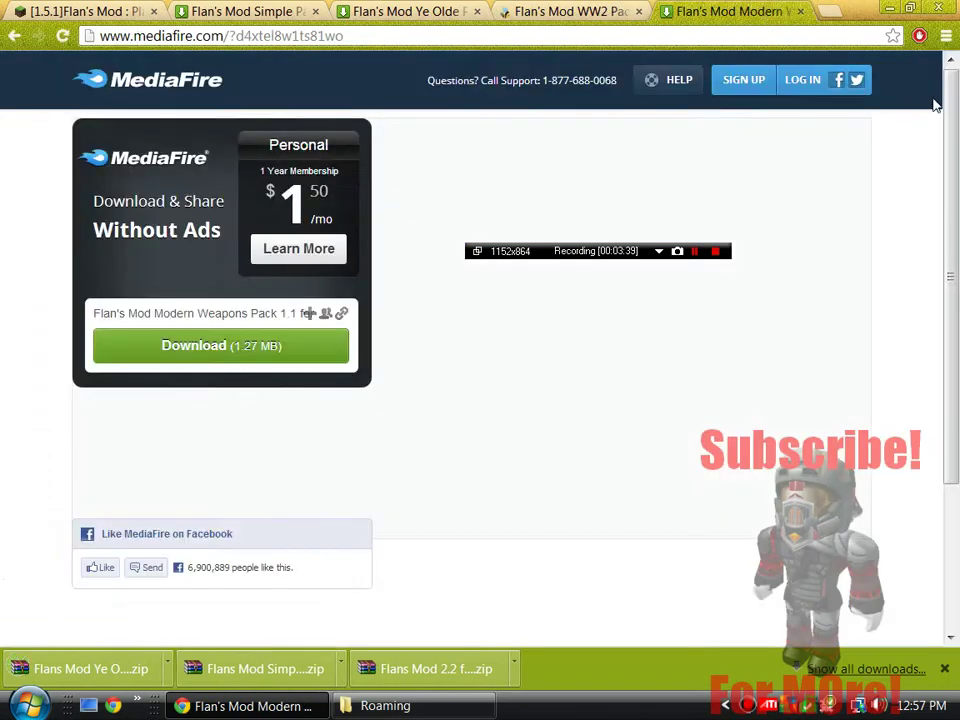
{"action": "left_click", "coordinate": [300, 353]}
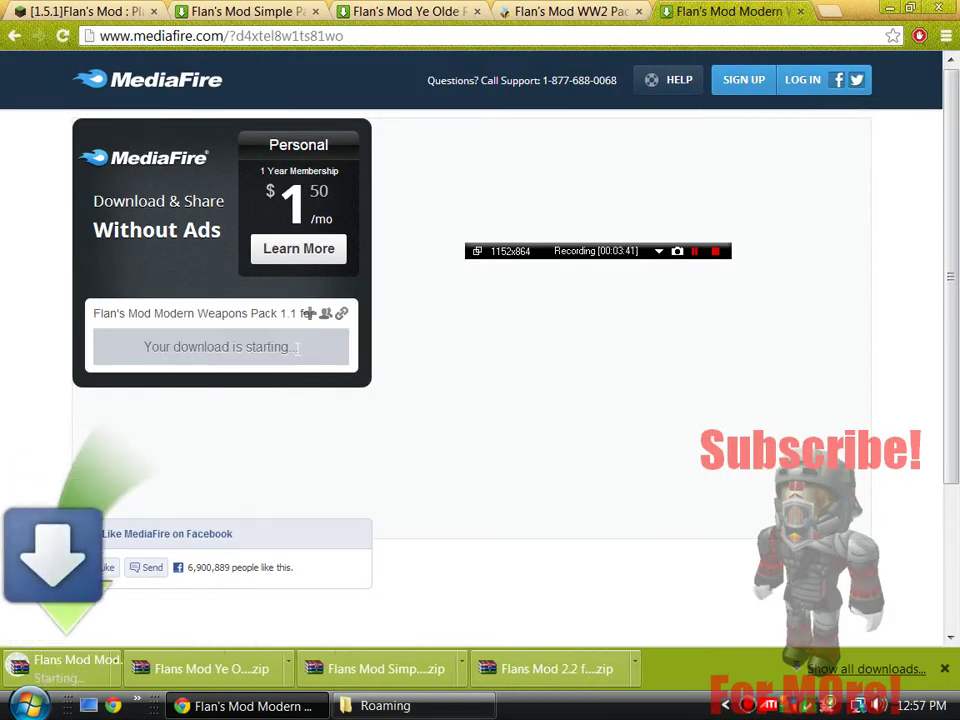
{"action": "left_click", "coordinate": [594, 10]}
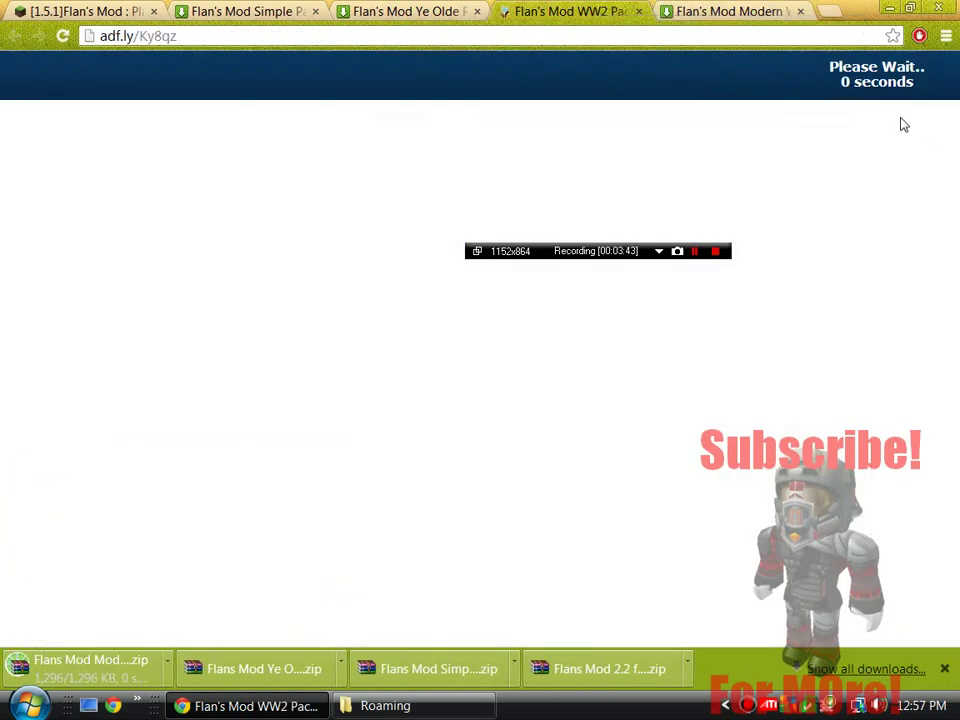
{"action": "left_click", "coordinate": [881, 87]}
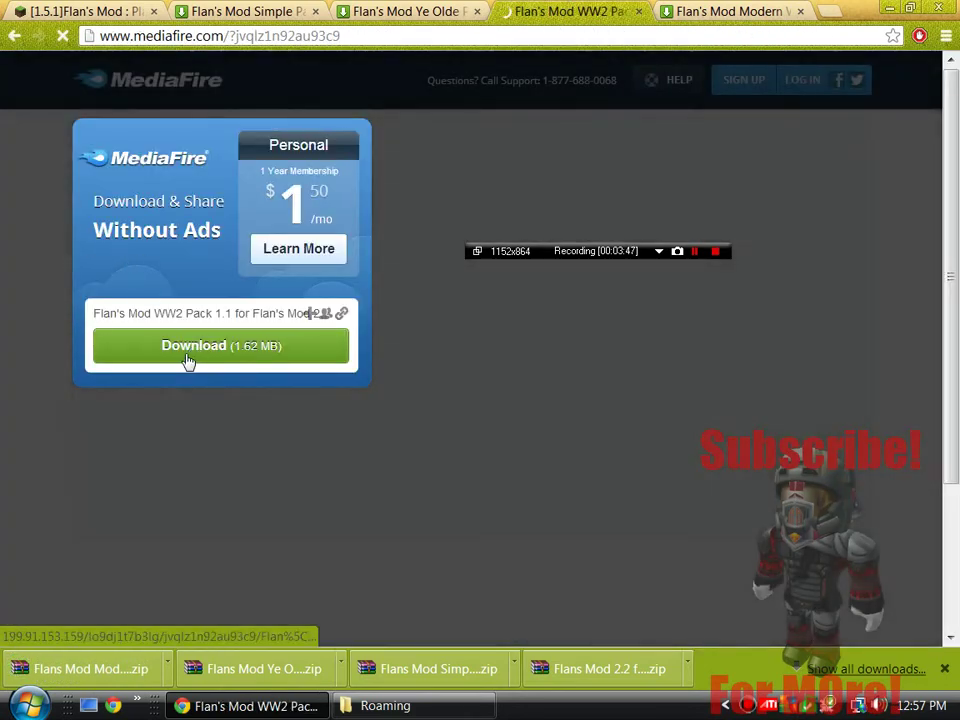
{"action": "left_click", "coordinate": [190, 362]}
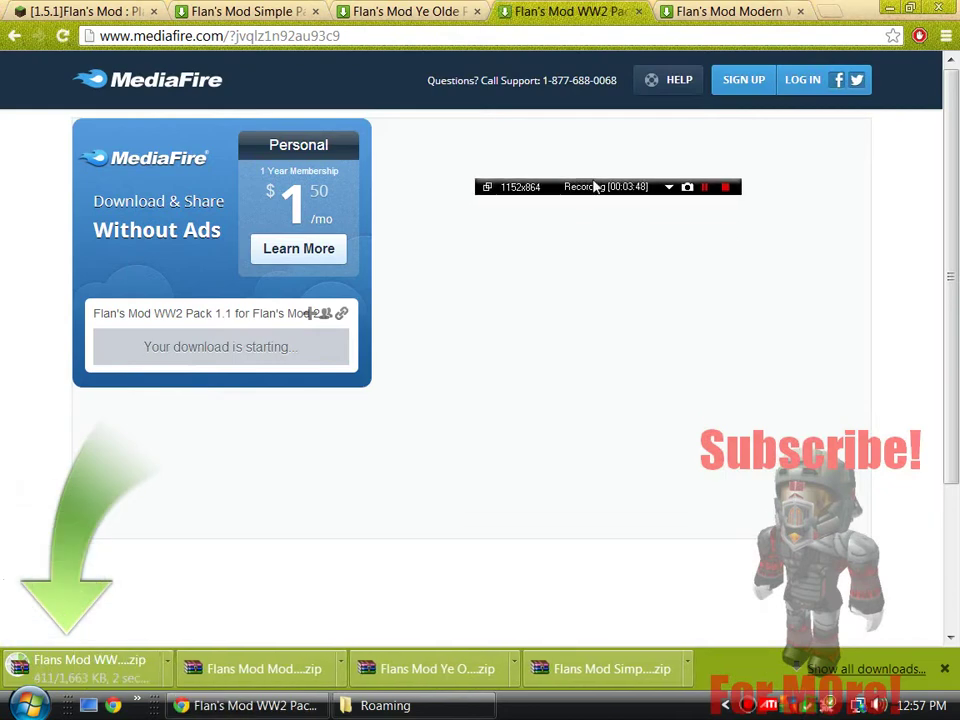
Close the four MediaFire download tabs, keeping only the Flan's Mod forum topic open
{"action": "left_click_drag", "start_coordinate": [595, 160], "coordinate": [573, 78]}
{"action": "left_click", "coordinate": [314, 12]}
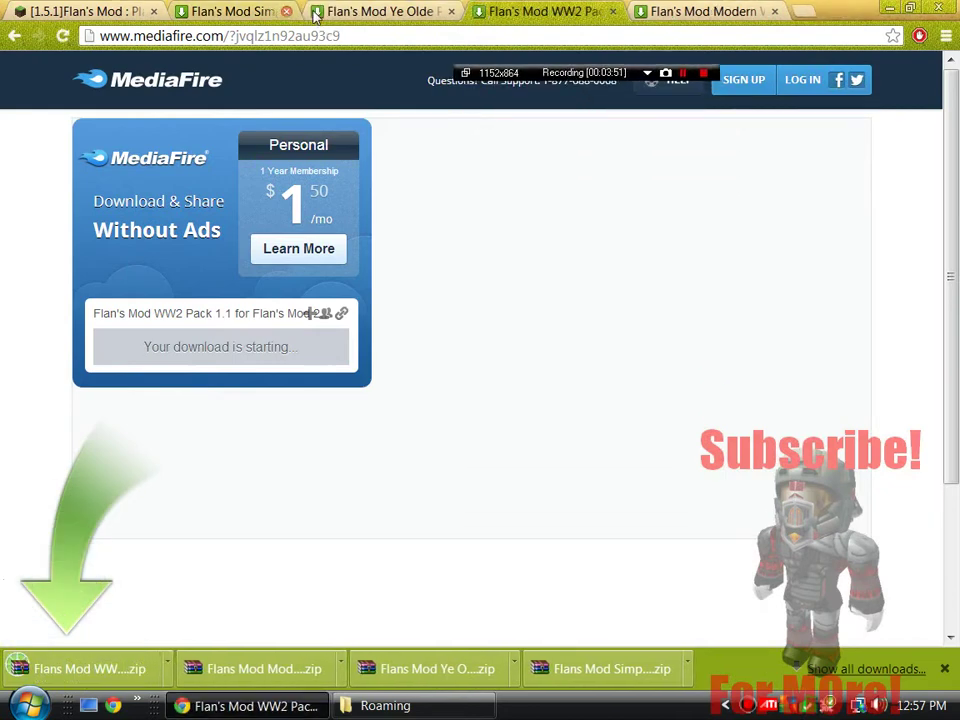
{"action": "left_click", "coordinate": [314, 12]}
{"action": "left_click", "coordinate": [314, 12]}
{"action": "left_click", "coordinate": [314, 12]}
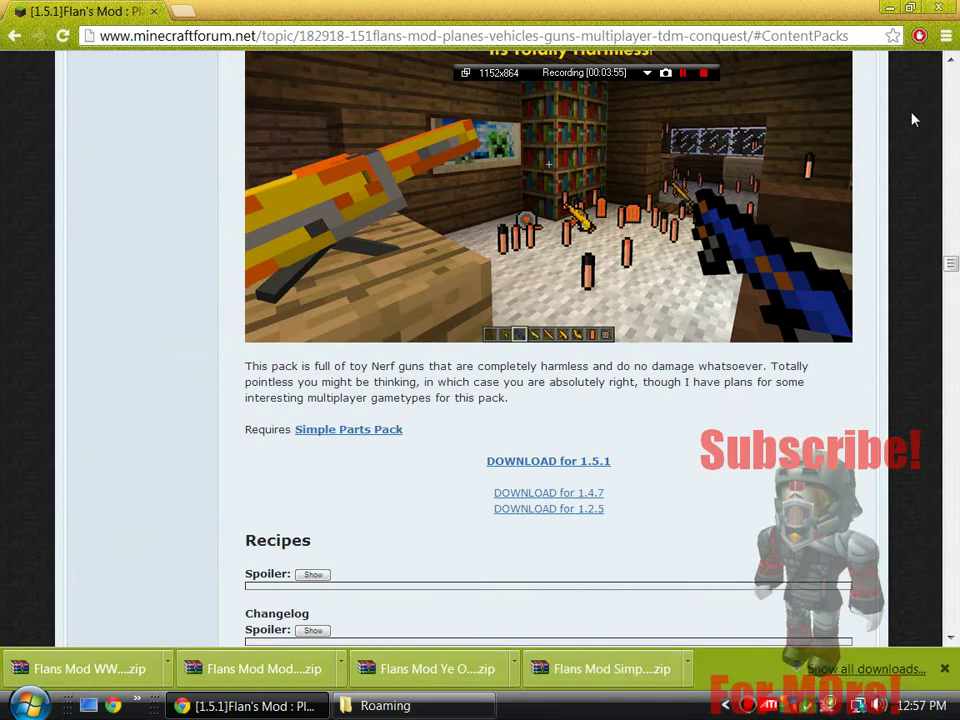
Minimize the browser and create a new folder on the desktop, keeping the default name New Folder
{"action": "left_click", "coordinate": [888, 7]}
{"action": "right_click", "coordinate": [599, 253]}
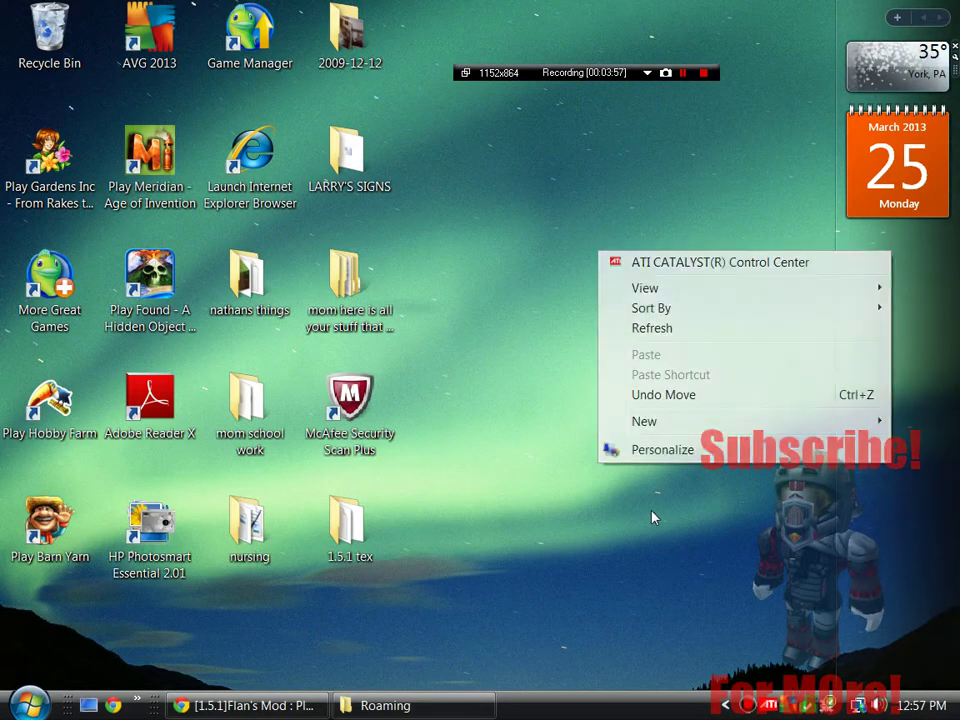
{"action": "mouse_move", "coordinate": [678, 430]}
{"action": "left_click", "coordinate": [550, 424]}
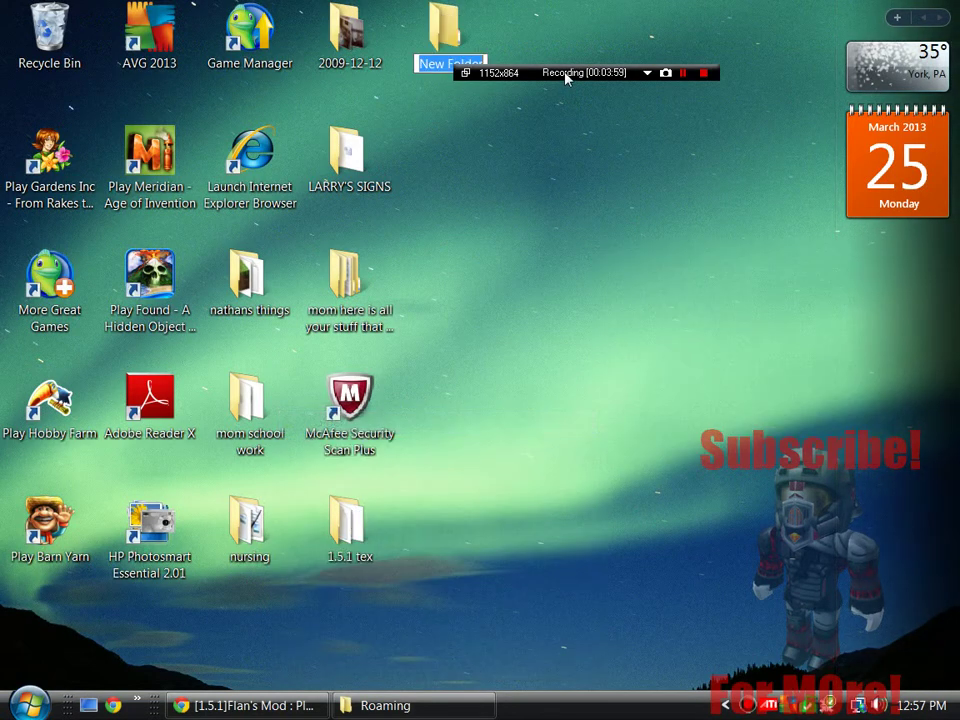
{"action": "left_click_drag", "start_coordinate": [569, 73], "coordinate": [686, 12]}
{"action": "right_click", "coordinate": [484, 47]}
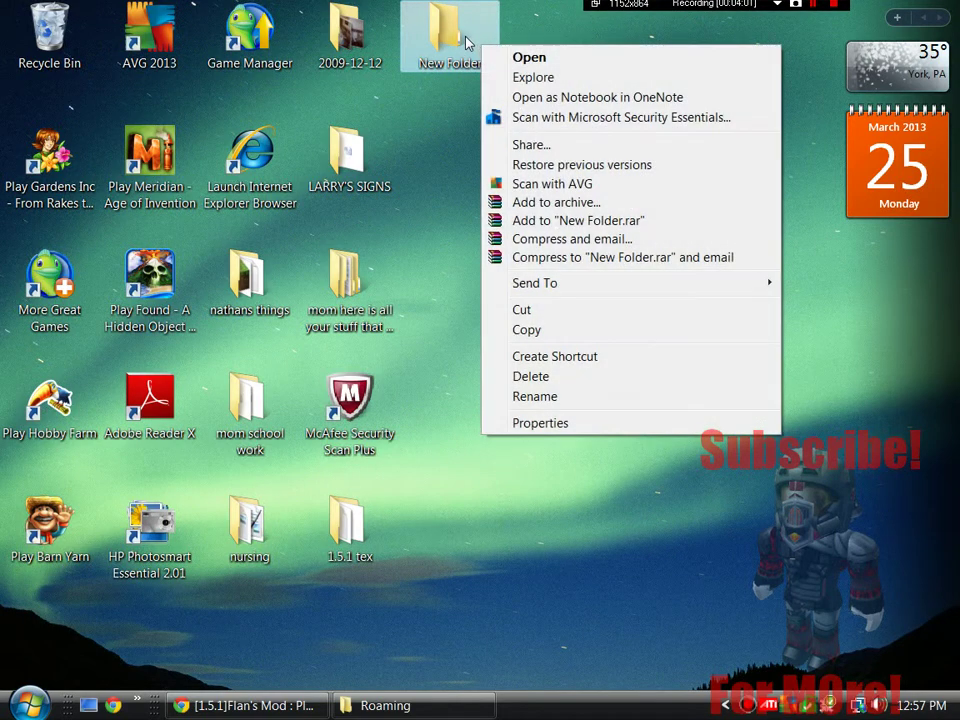
{"action": "left_click", "coordinate": [453, 38]}
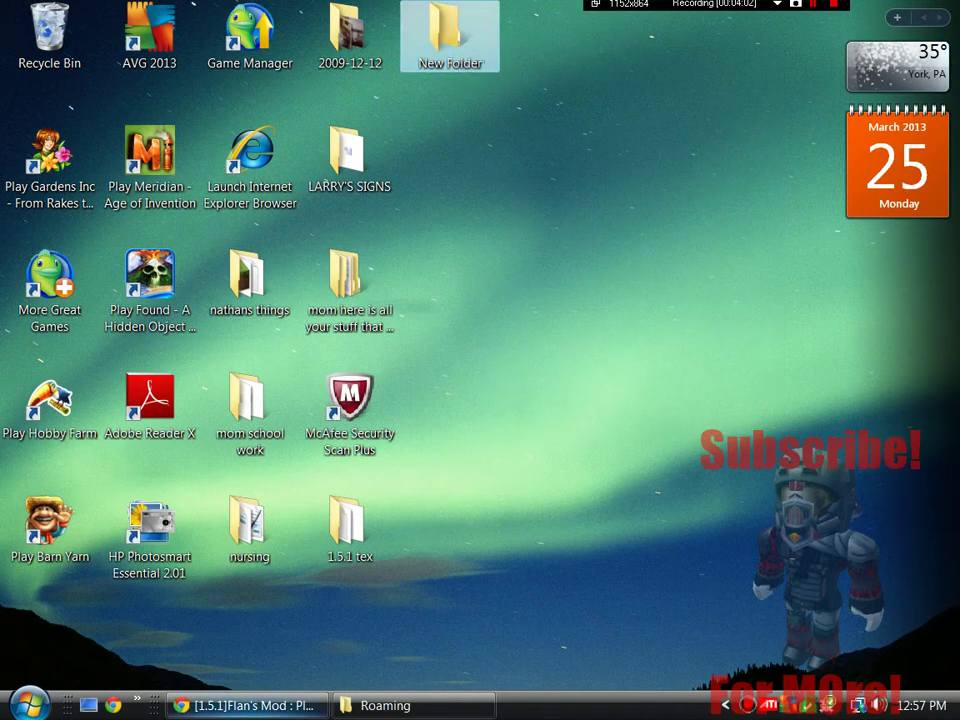
Shrink the Chrome window beside the desktop icons and put the downloaded WW2 and Modern Weapons zips into New Folder
{"action": "key", "text": "alt+Tab"}
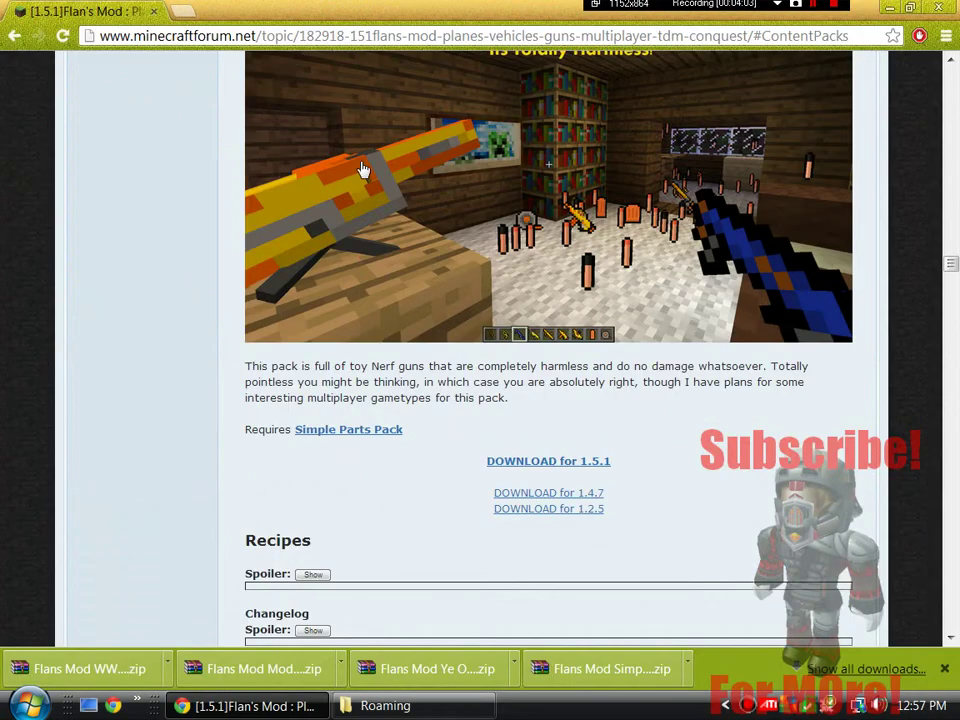
{"action": "left_click", "coordinate": [912, 8]}
{"action": "left_click_drag", "start_coordinate": [505, 115], "coordinate": [959, 121]}
{"action": "left_click_drag", "start_coordinate": [632, 538], "coordinate": [448, 40]}
{"action": "left_click", "coordinate": [756, 526]}
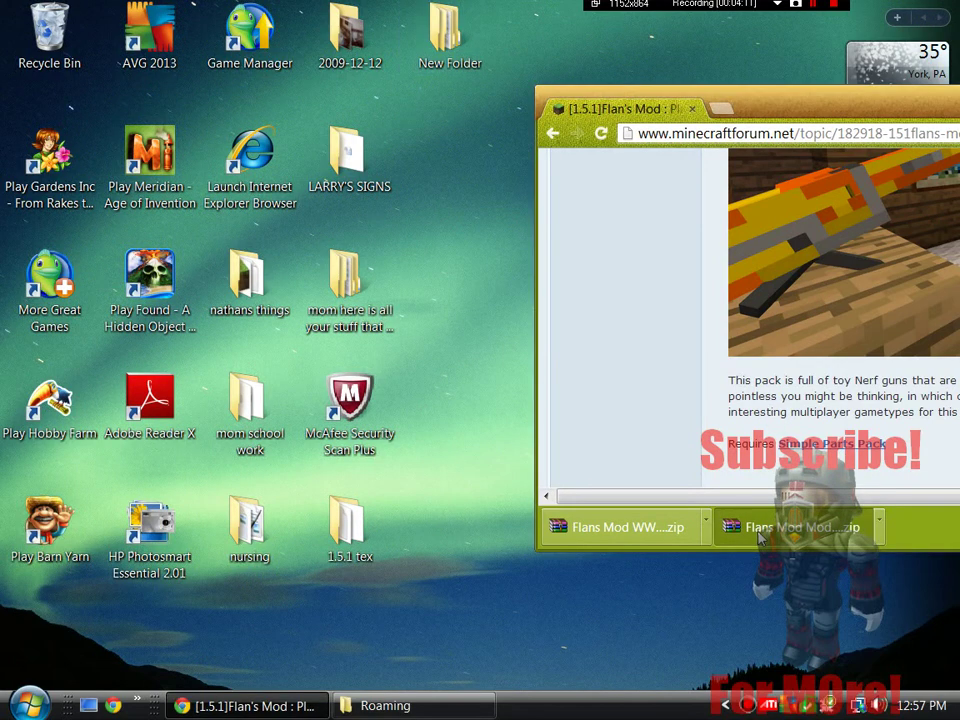
{"action": "left_click_drag", "start_coordinate": [758, 538], "coordinate": [455, 45]}
Try to move the Ye Olde Pack zip from the maximized browser to the desktop, then restore the smaller window
{"action": "left_click_drag", "start_coordinate": [790, 108], "coordinate": [700, 2]}
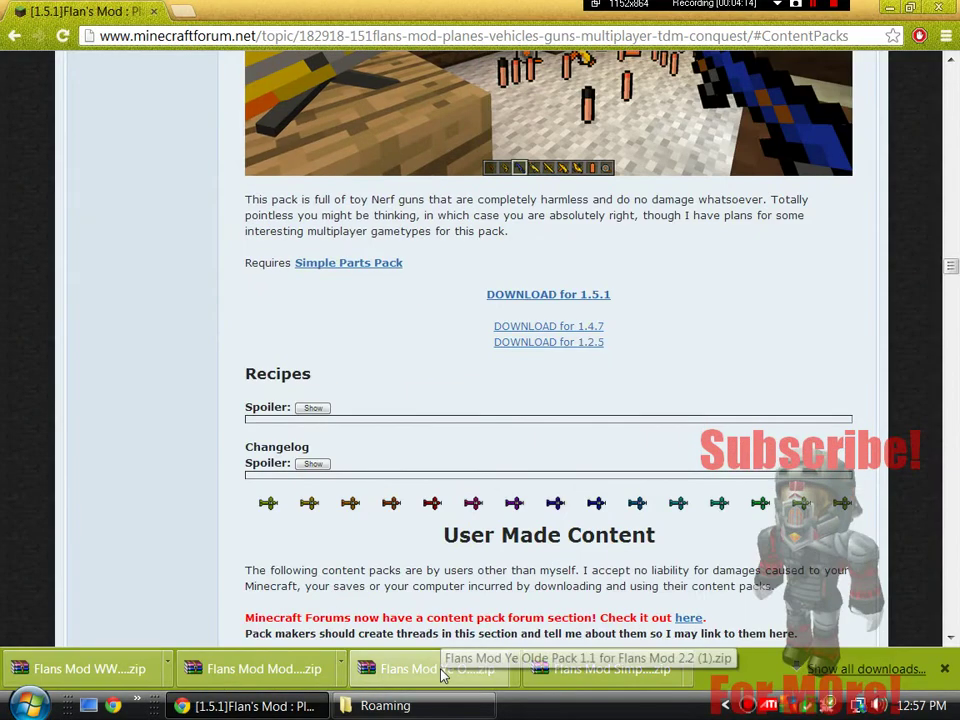
{"action": "left_click_drag", "start_coordinate": [442, 676], "coordinate": [95, 712]}
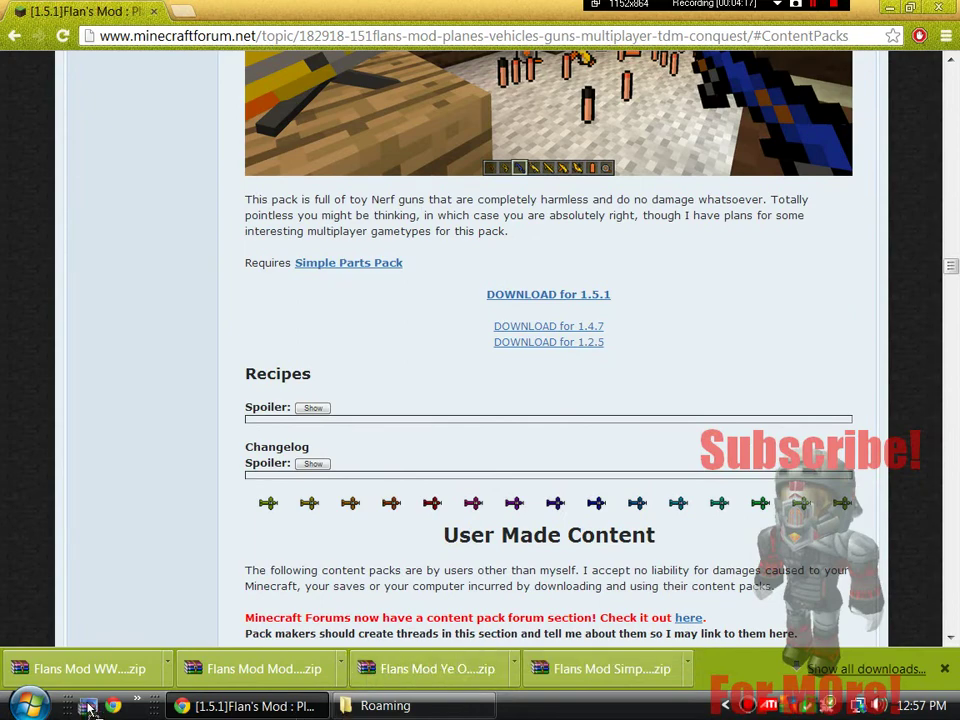
{"action": "left_click_drag", "start_coordinate": [226, 715], "coordinate": [848, 8]}
{"action": "double_click", "coordinate": [590, 16]}
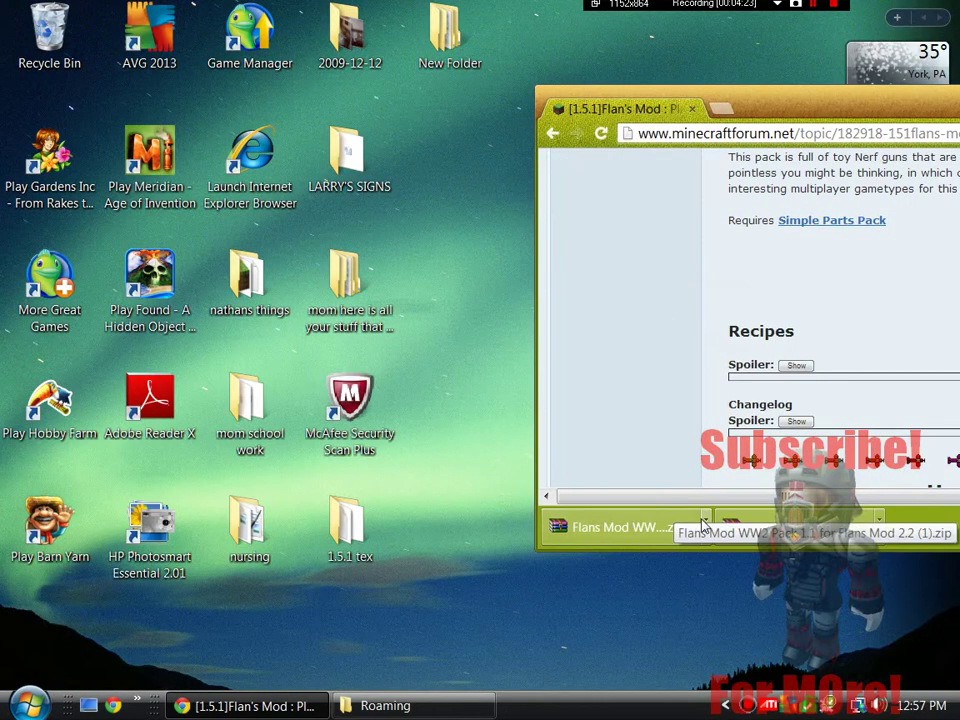
{"action": "left_click", "coordinate": [670, 532]}
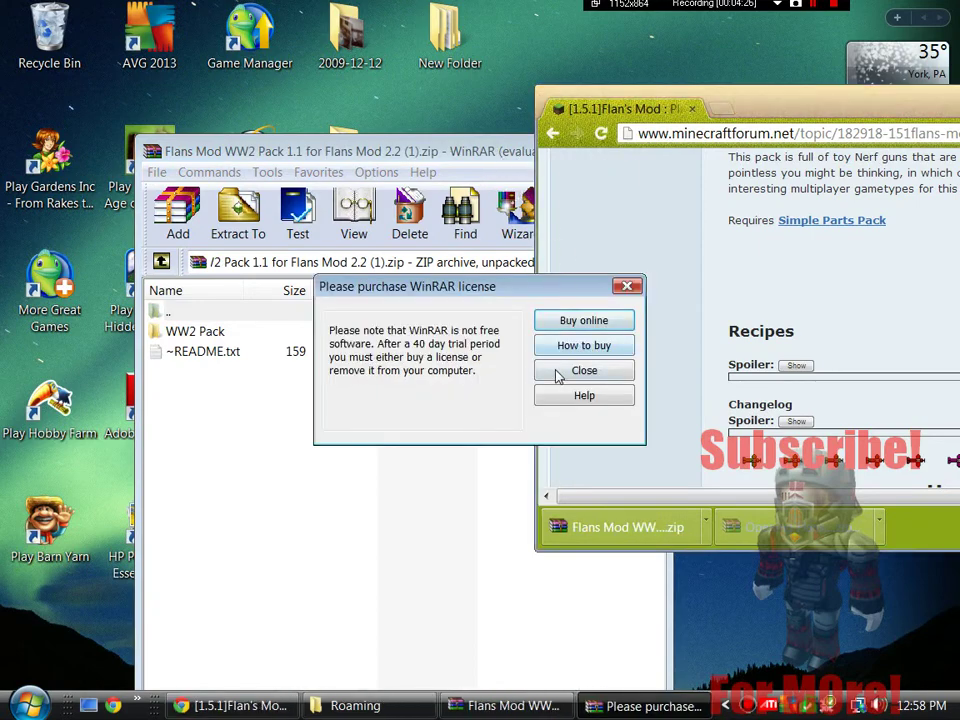
{"action": "left_click", "coordinate": [584, 370]}
{"action": "left_click_drag", "start_coordinate": [443, 138], "coordinate": [236, 152]}
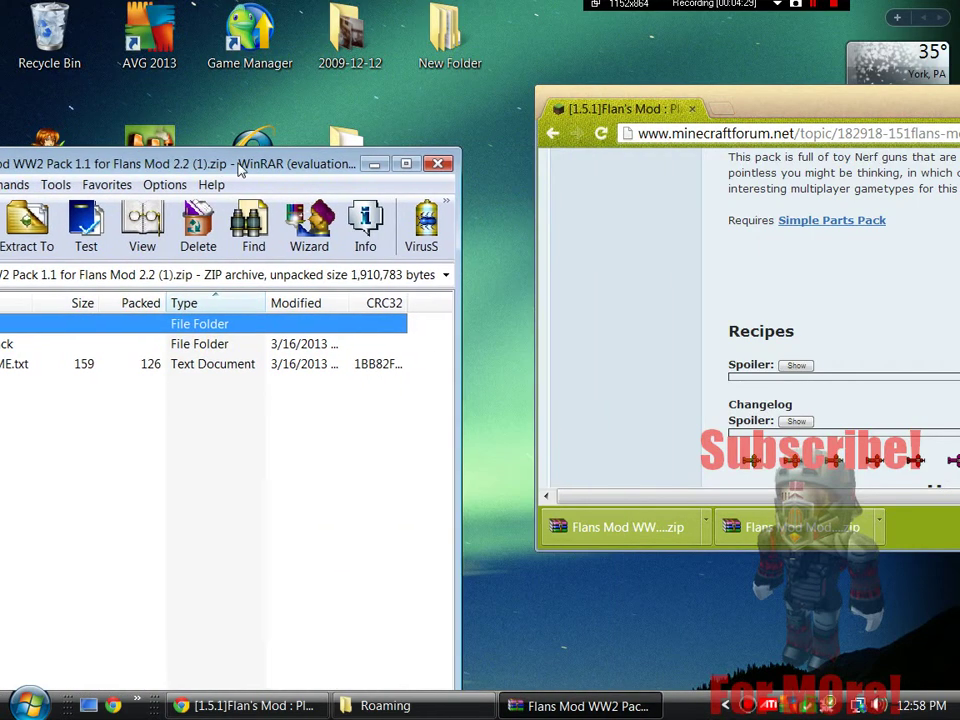
{"action": "left_click", "coordinate": [441, 161]}
Reposition and widen the restored browser window, then put the Ye Olde Pack and Simple Parts Pack zips into New Folder
{"action": "double_click", "coordinate": [770, 121]}
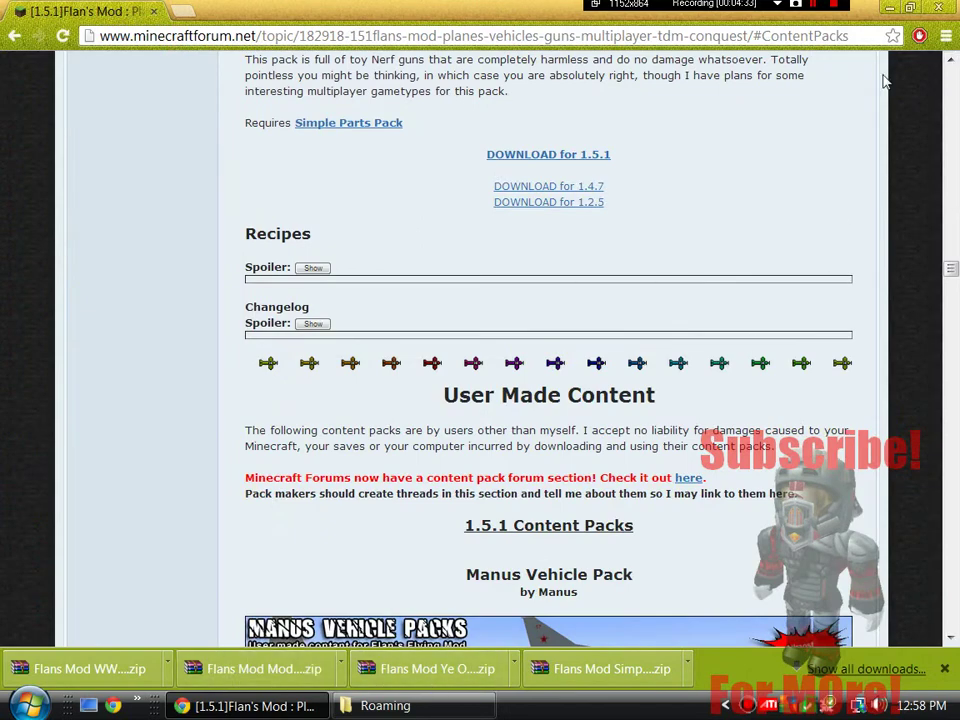
{"action": "left_click", "coordinate": [912, 9]}
{"action": "left_click_drag", "start_coordinate": [857, 110], "coordinate": [248, 110]}
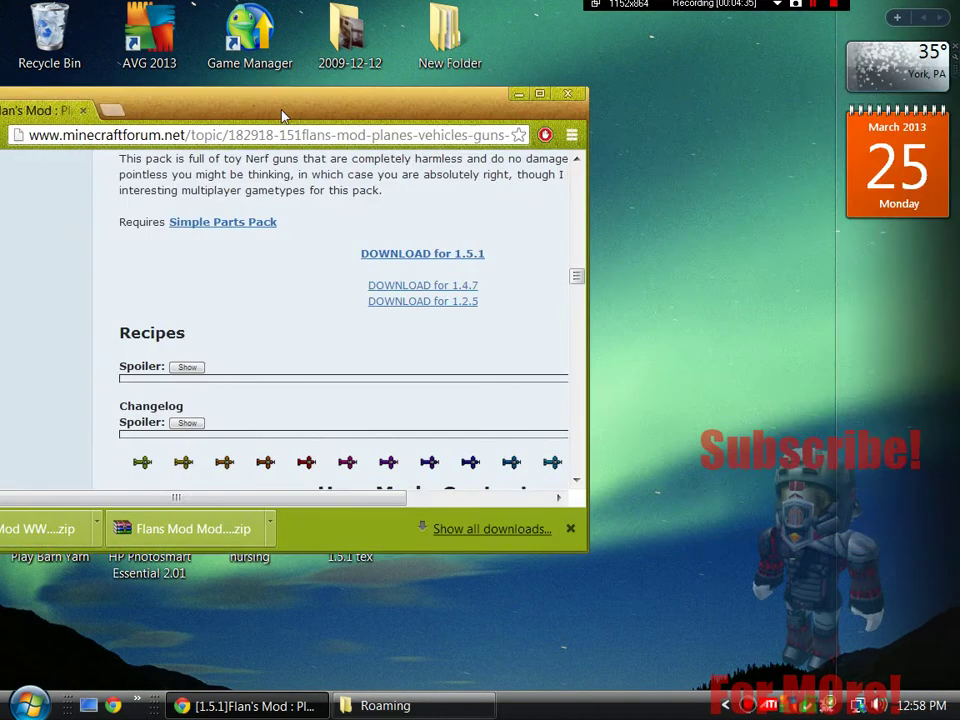
{"action": "left_click_drag", "start_coordinate": [593, 293], "coordinate": [869, 294]}
{"action": "scroll", "coordinate": [262, 403], "scroll_direction": "down", "scroll_amount": 1}
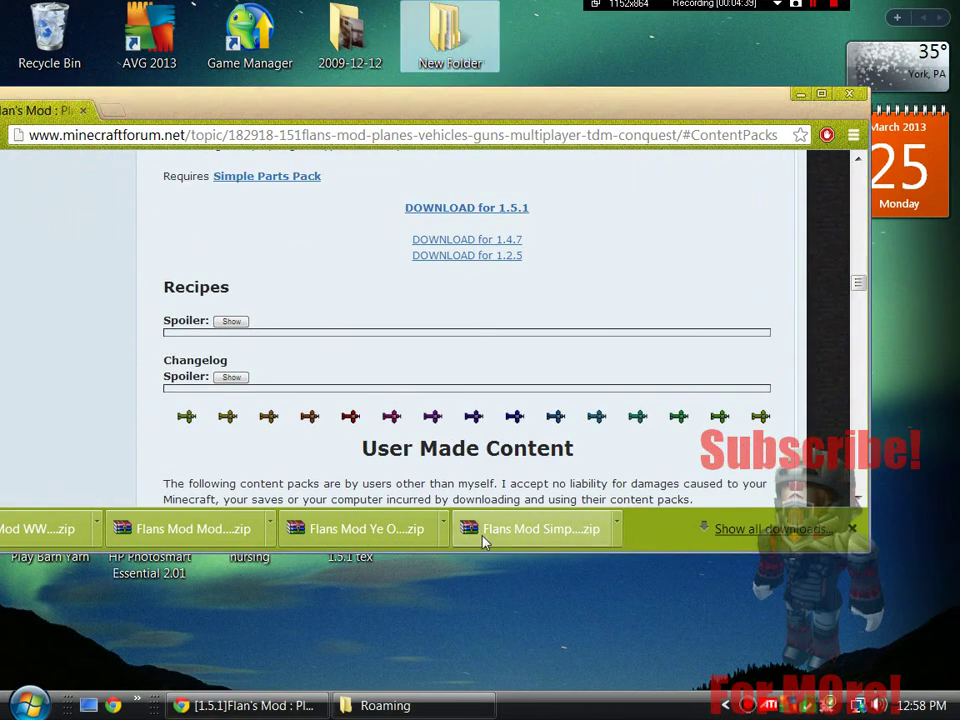
{"action": "scroll", "coordinate": [480, 400], "scroll_direction": "down", "scroll_amount": 1}
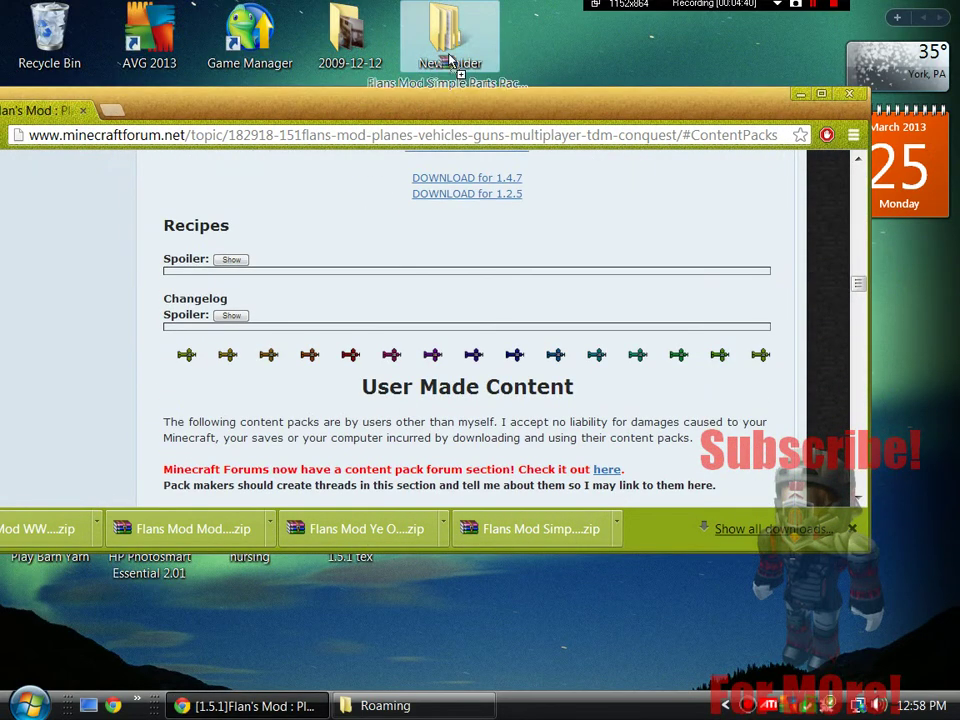
Open the Nerf Pack's 1.5.1 download link from the maximized forum topic in a new tab and dismiss the downloads bar
{"action": "double_click", "coordinate": [463, 121]}
{"action": "scroll", "coordinate": [480, 340], "scroll_direction": "up", "scroll_amount": 3}
{"action": "scroll", "coordinate": [634, 591], "scroll_direction": "up", "scroll_amount": 7}
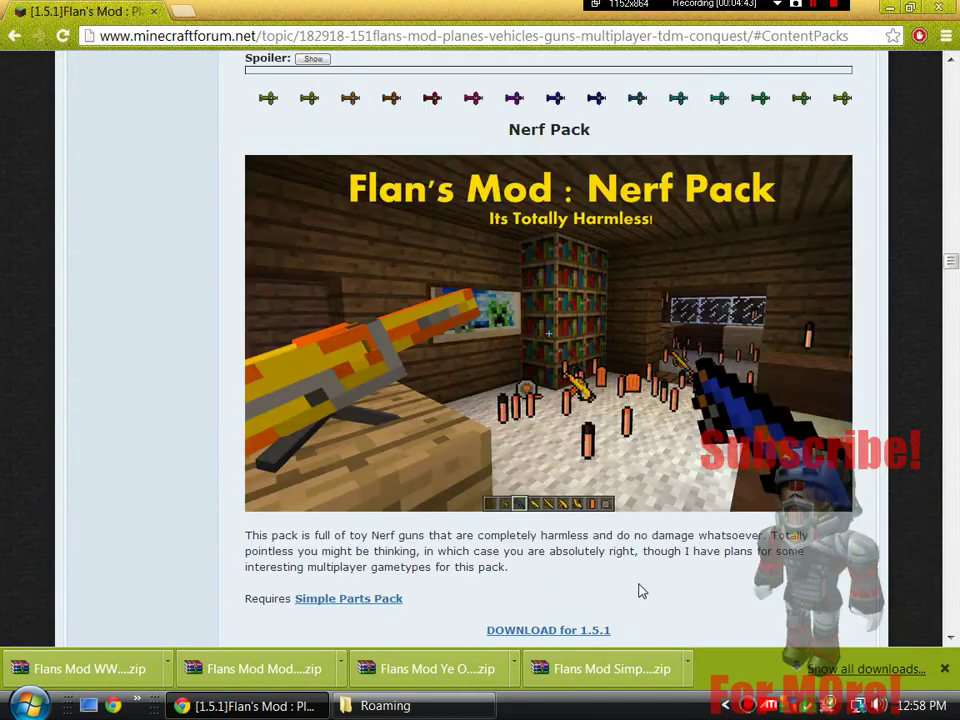
{"action": "scroll", "coordinate": [517, 395], "scroll_direction": "down", "scroll_amount": 6}
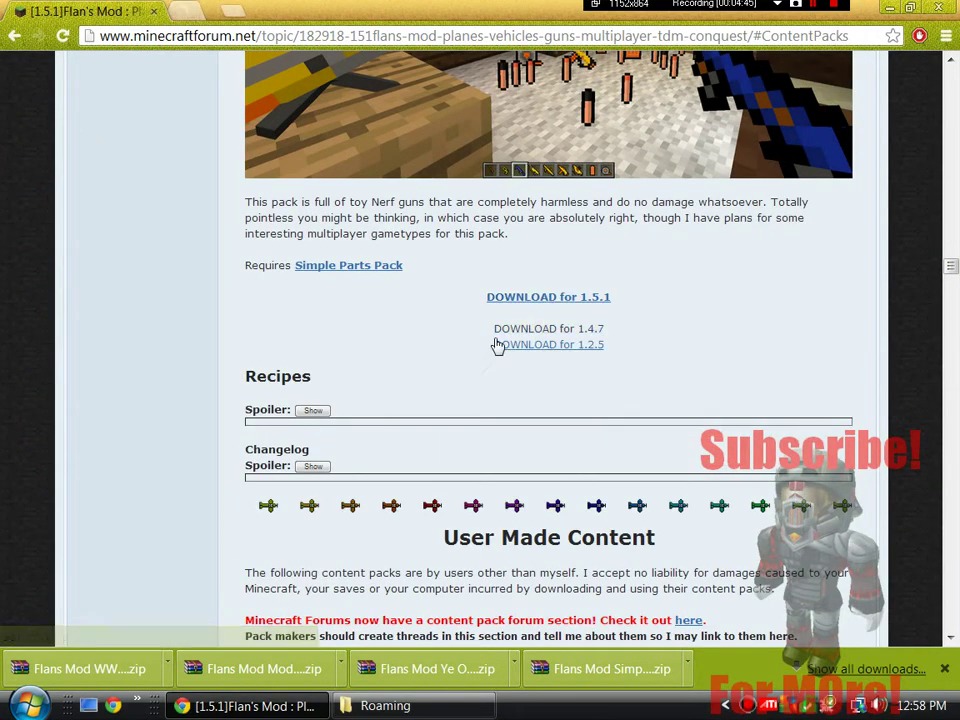
{"action": "middle_click", "coordinate": [497, 343]}
{"action": "left_click", "coordinate": [944, 674]}
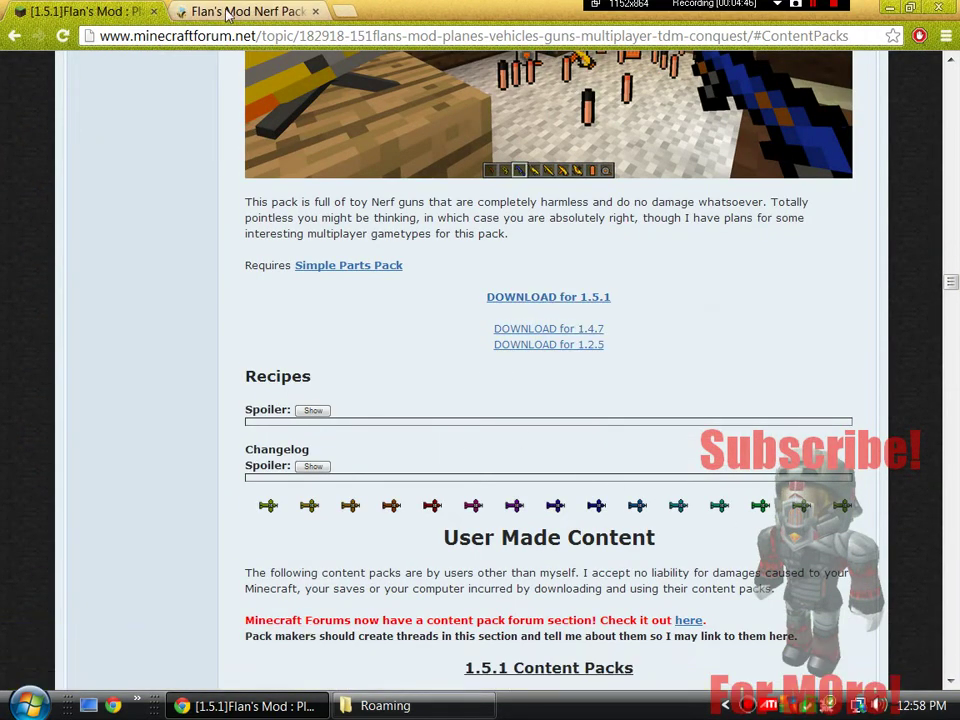
Skip the adf.ly page and download Nerf Pack 1.1 from MediaFire, retrying the download
{"action": "key", "text": "ctrl+Tab"}
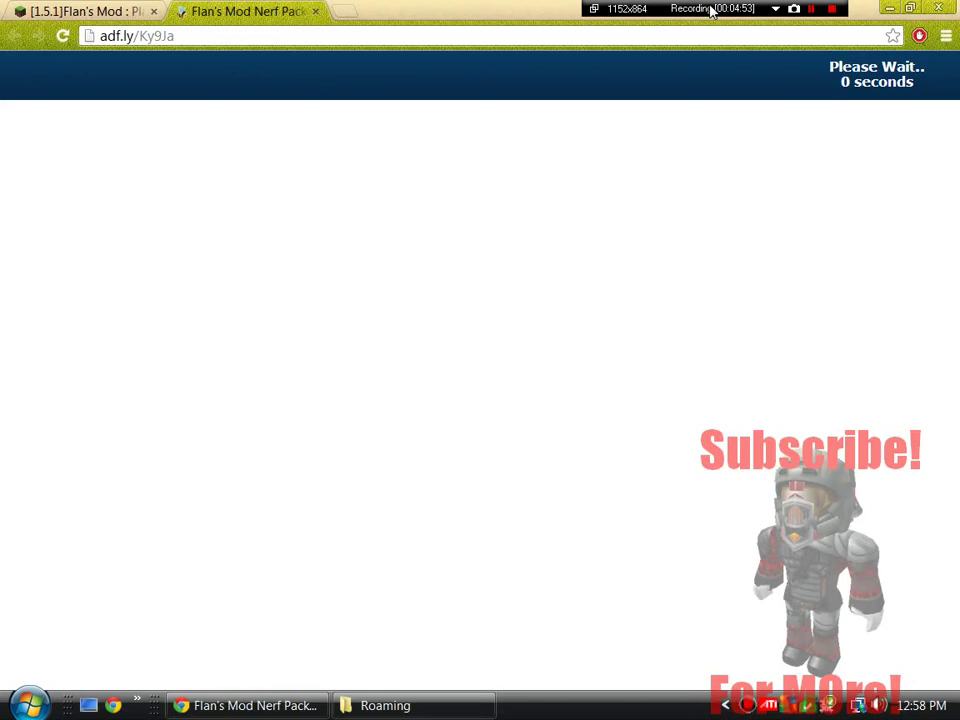
{"action": "left_click", "coordinate": [921, 80]}
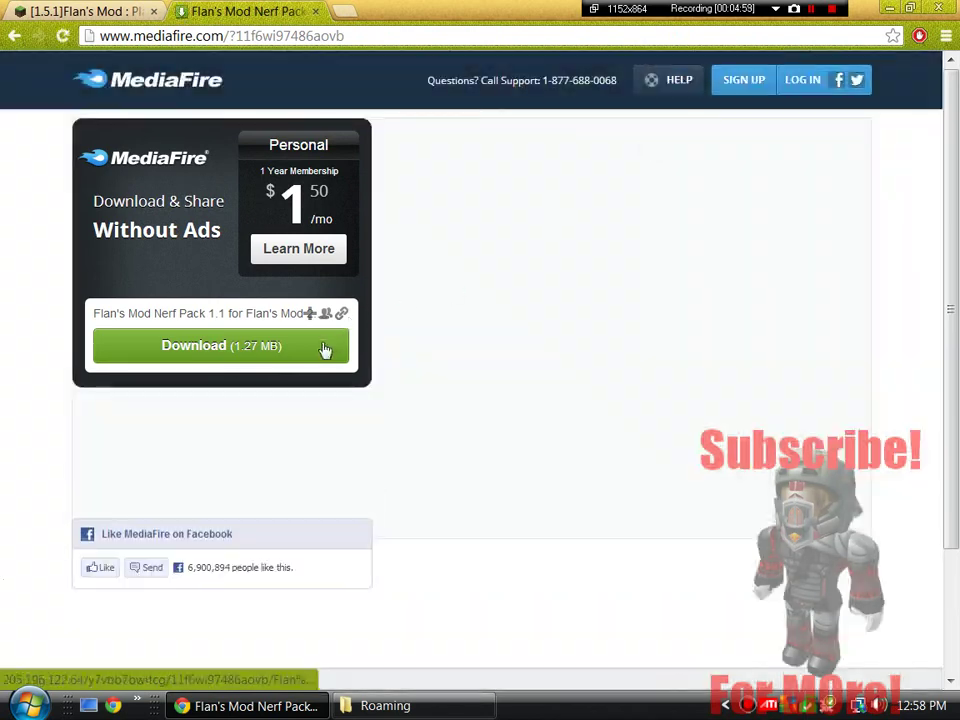
{"action": "left_click", "coordinate": [327, 347]}
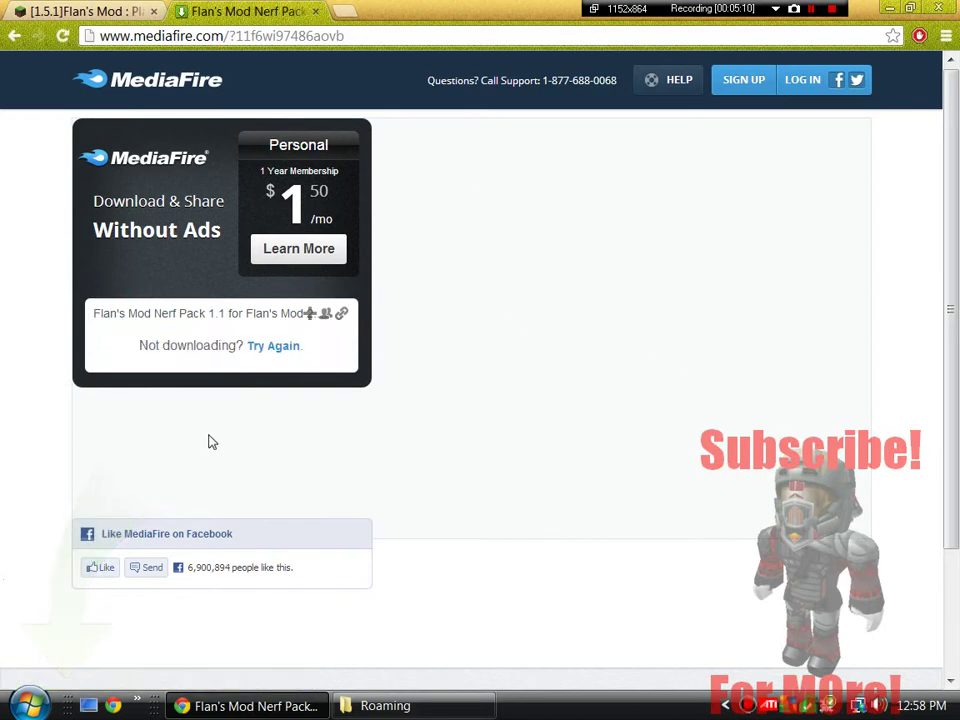
{"action": "left_click", "coordinate": [274, 346]}
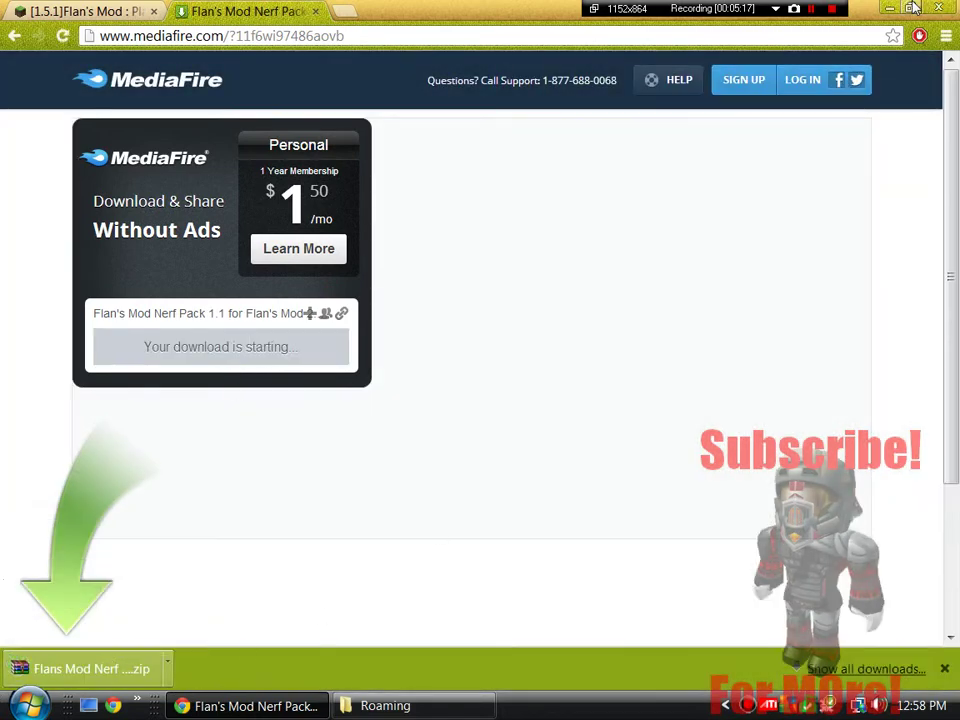
Put the Nerf Pack zip into New Folder on the desktop, close the MediaFire tab and minimize the browser
{"action": "left_click", "coordinate": [911, 8]}
{"action": "left_click_drag", "start_coordinate": [40, 530], "coordinate": [487, 43]}
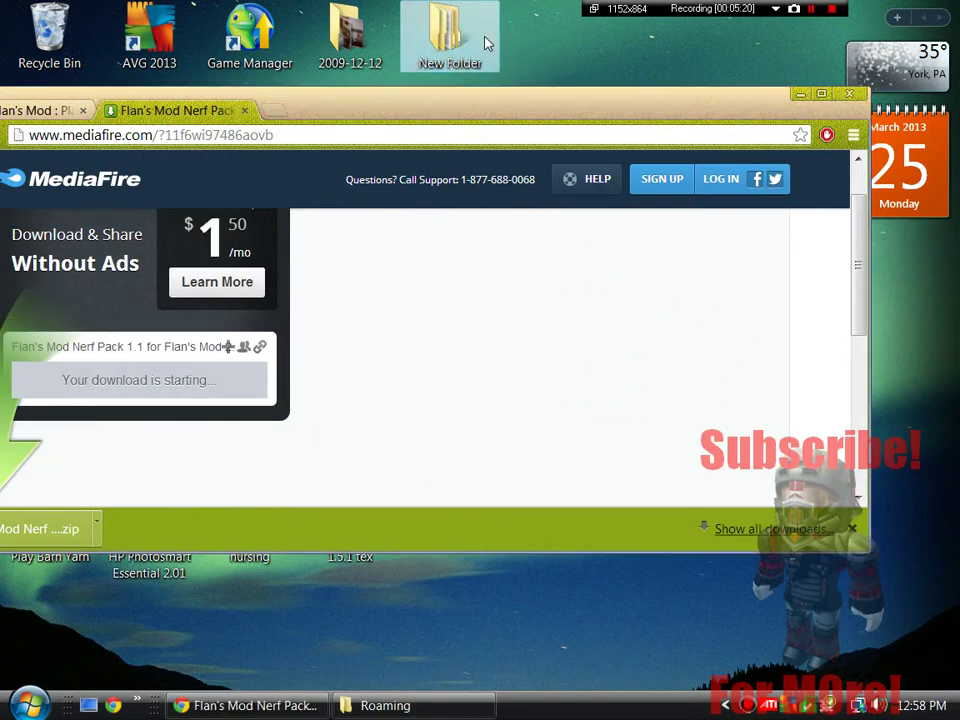
{"action": "left_click", "coordinate": [245, 110]}
{"action": "left_click", "coordinate": [800, 95]}
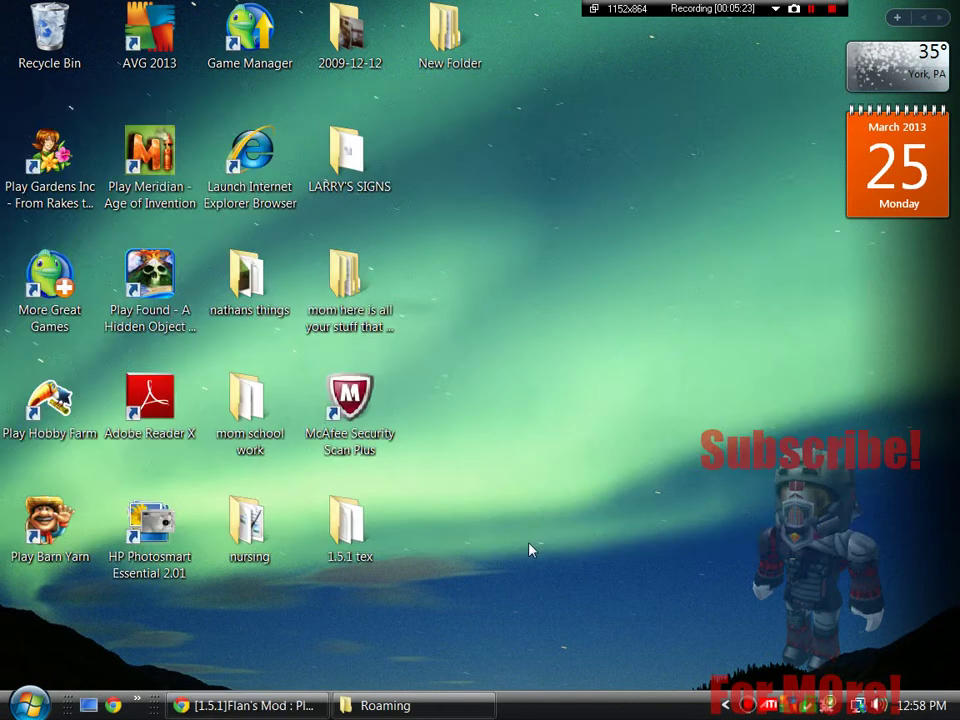
Bring up the Roaming folder window, move it aside and open the Flan folder inside .minecraft
{"action": "left_click", "coordinate": [375, 703]}
{"action": "left_click_drag", "start_coordinate": [401, 56], "coordinate": [700, 64]}
{"action": "double_click", "coordinate": [612, 182]}
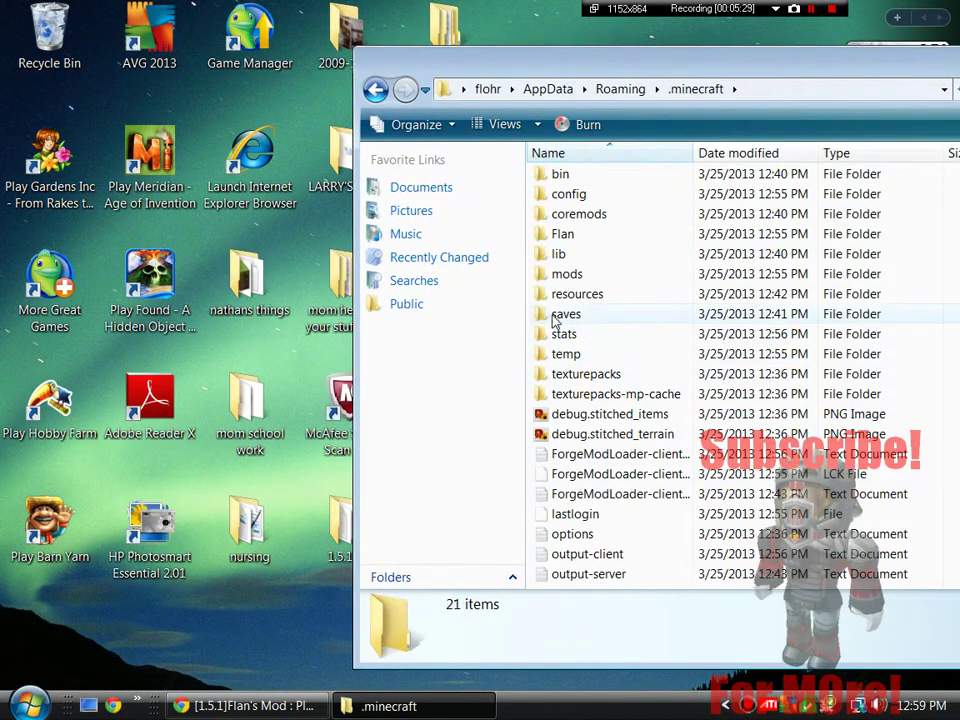
{"action": "double_click", "coordinate": [561, 236]}
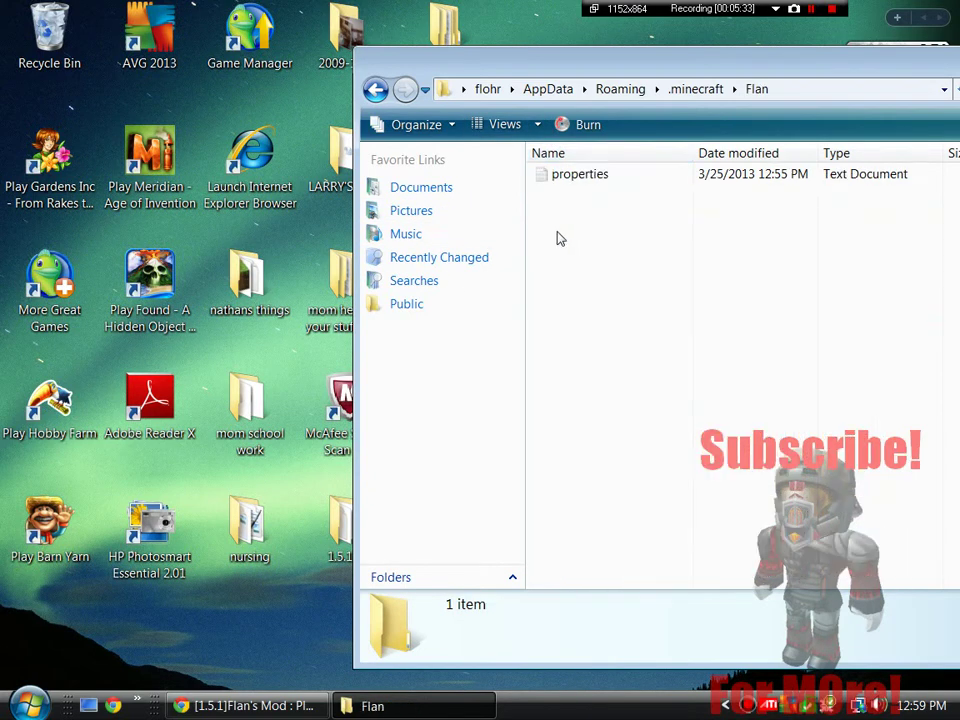
Open the Modern Weapons Pack zip from New Folder and fit its archive window beside the Flan folder window
{"action": "double_click", "coordinate": [445, 30]}
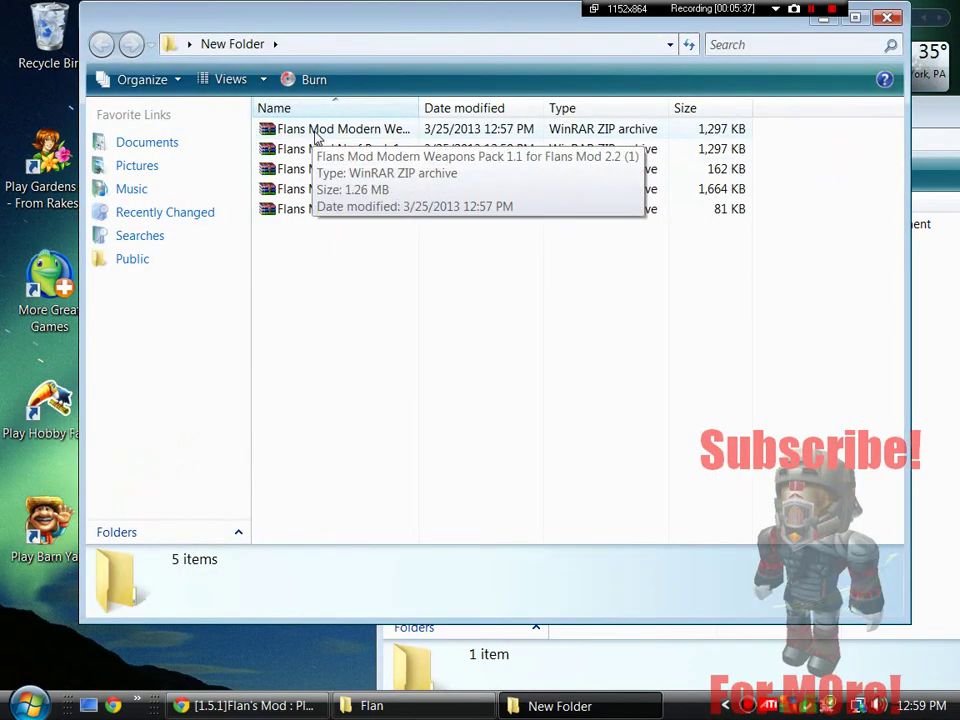
{"action": "double_click", "coordinate": [315, 130]}
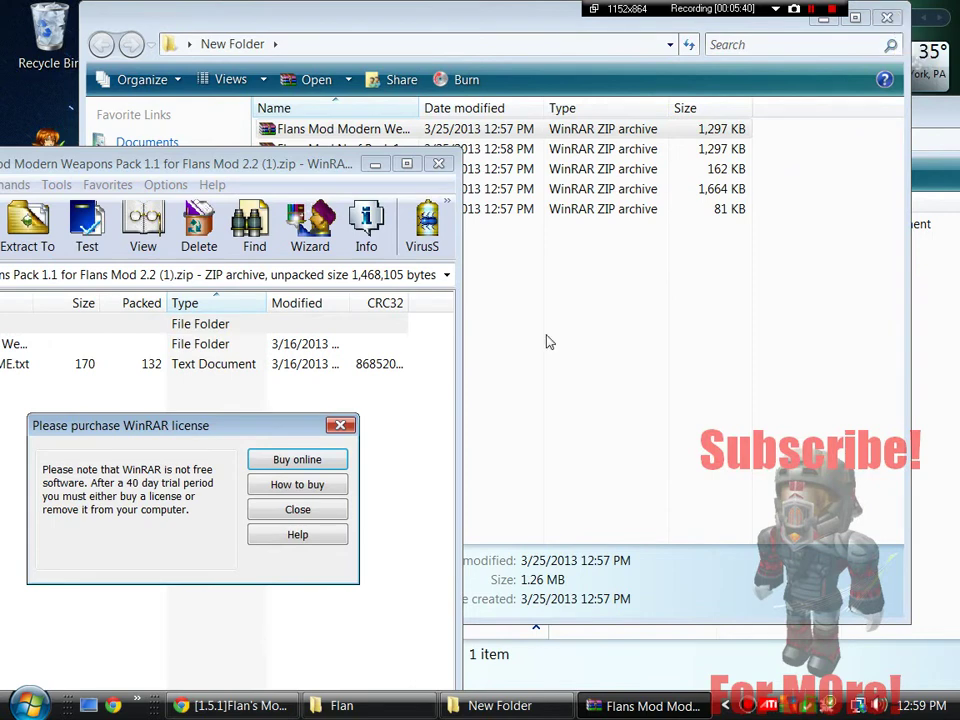
{"action": "left_click", "coordinate": [341, 427]}
{"action": "left_click", "coordinate": [896, 18]}
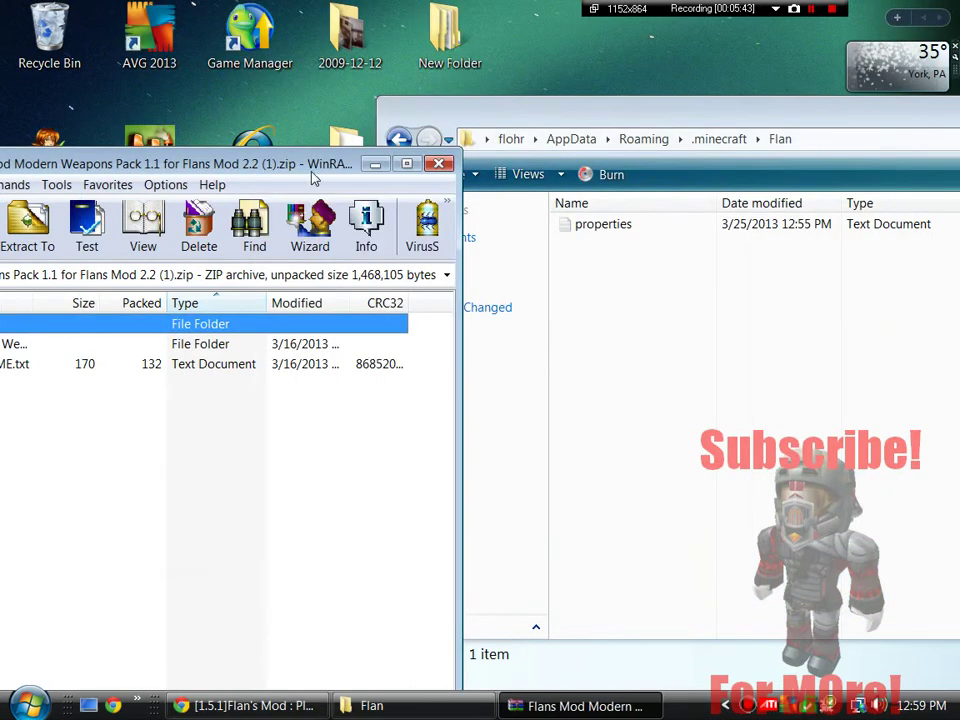
{"action": "left_click_drag", "start_coordinate": [270, 172], "coordinate": [448, 96]}
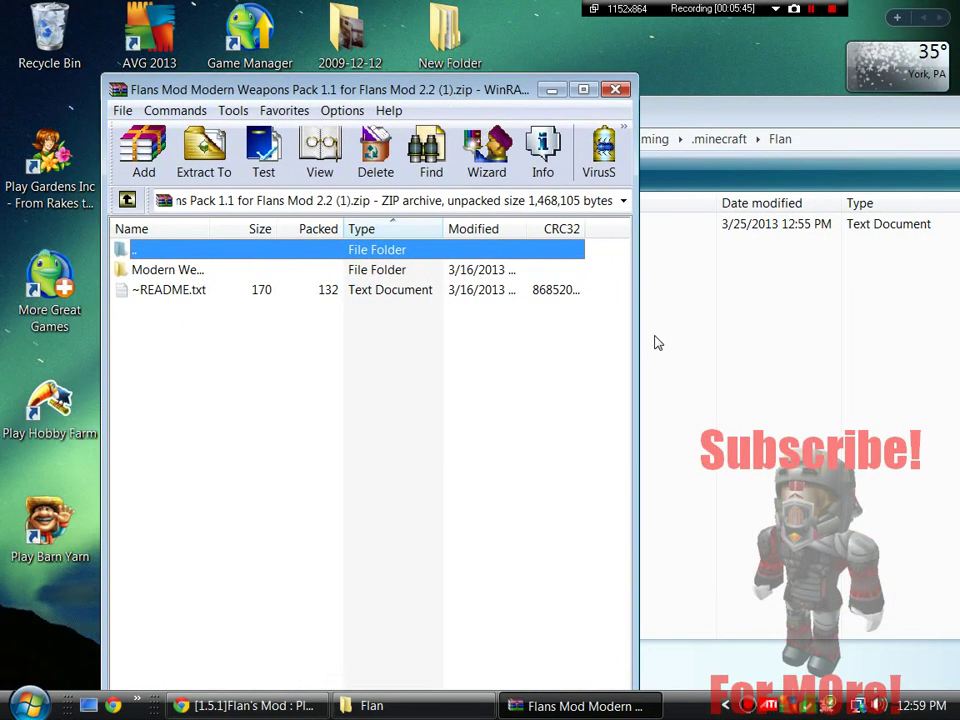
{"action": "left_click_drag", "start_coordinate": [635, 332], "coordinate": [484, 326]}
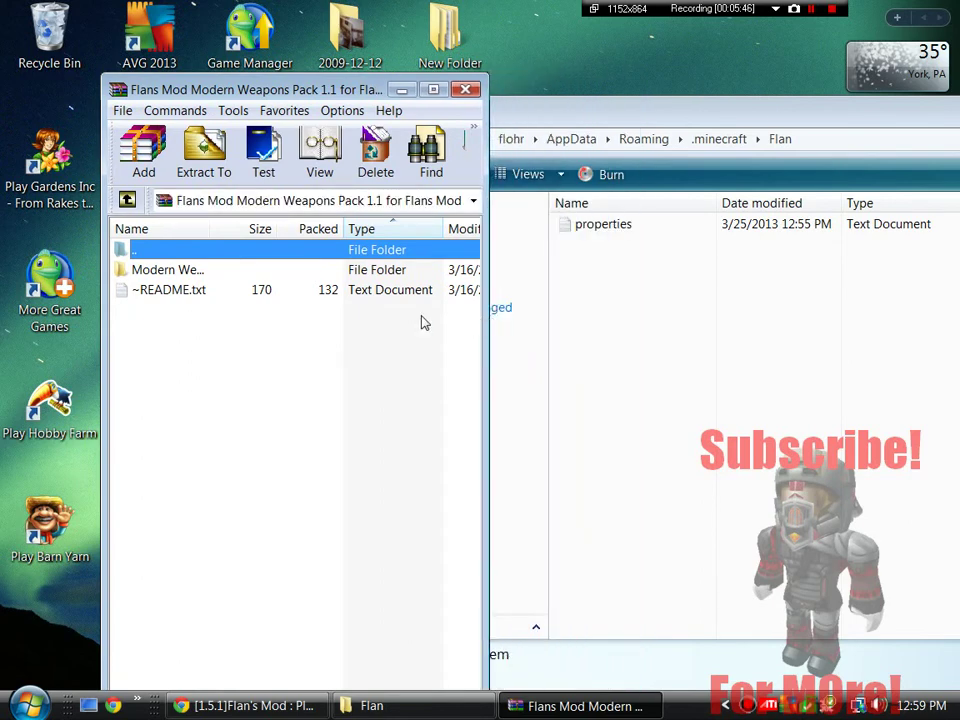
Extract the Modern Weapons Pack folder into the Flan folder and close its archive
{"action": "left_click", "coordinate": [190, 271]}
{"action": "left_click_drag", "start_coordinate": [614, 385], "coordinate": [633, 341]}
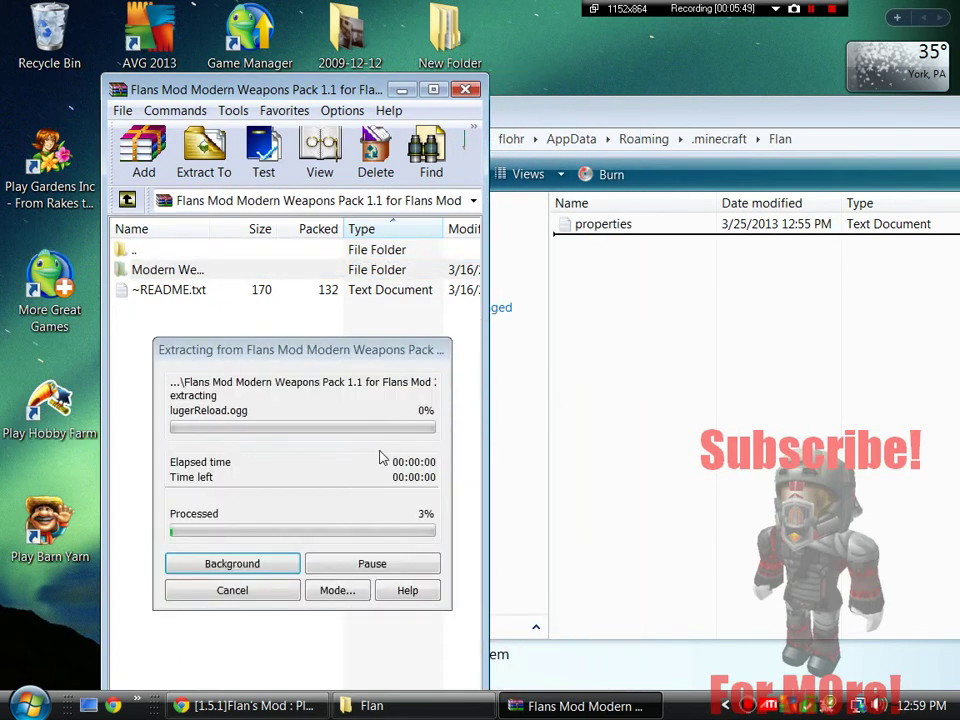
{"action": "left_click", "coordinate": [378, 273]}
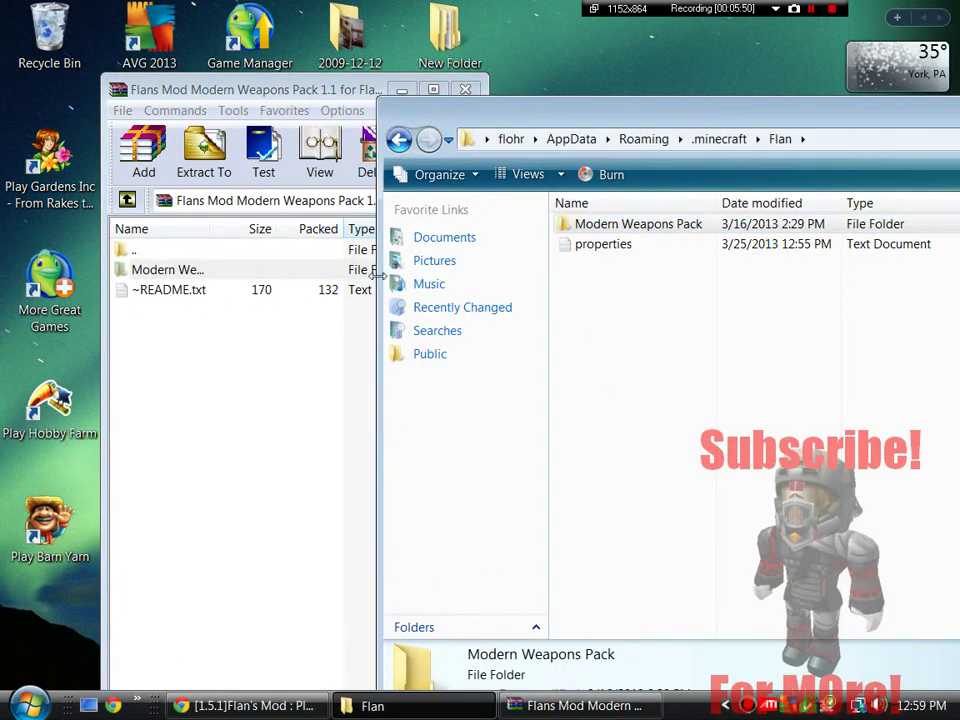
{"action": "left_click", "coordinate": [362, 92]}
{"action": "left_click", "coordinate": [468, 91]}
Open the Nerf Pack zip from New Folder, extract its Nerf Pack folder into the Flan folder and close the archive
{"action": "double_click", "coordinate": [448, 35]}
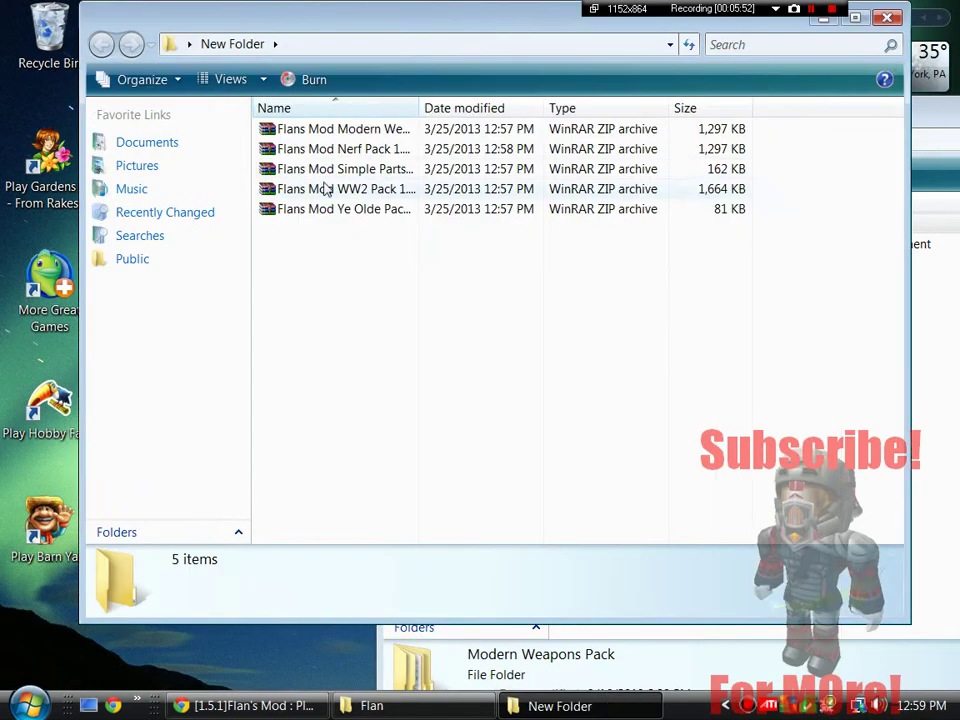
{"action": "double_click", "coordinate": [292, 150]}
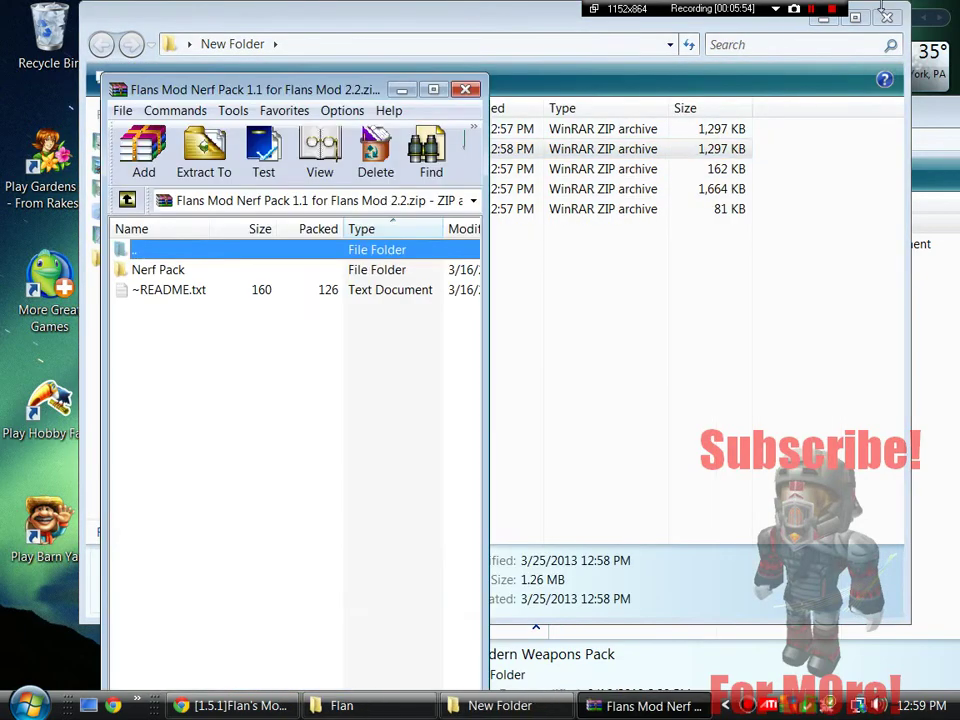
{"action": "left_click", "coordinate": [887, 17]}
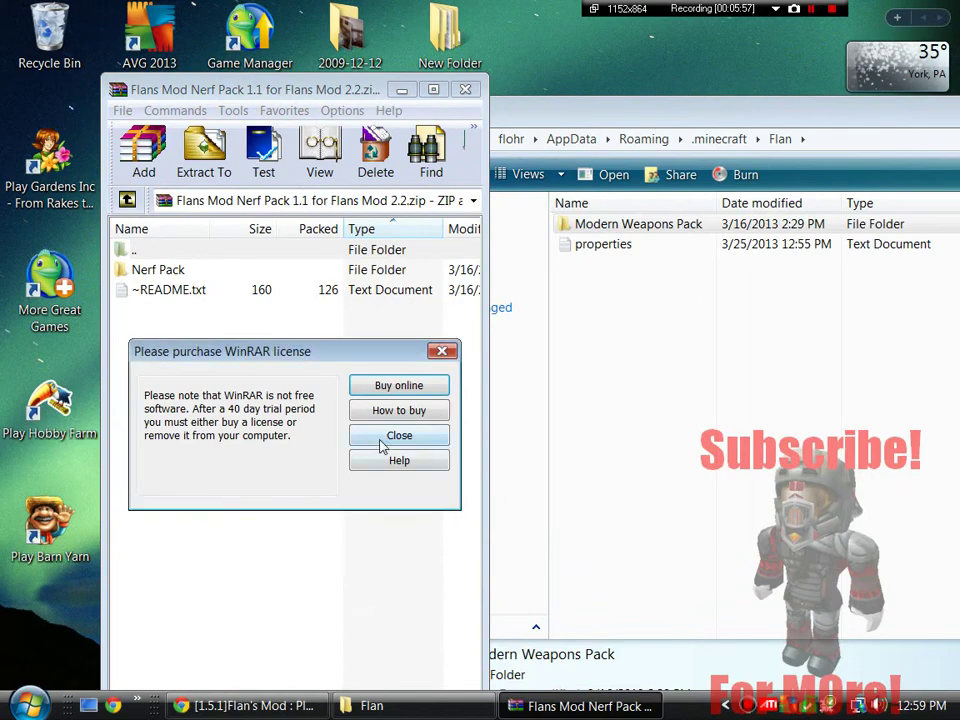
{"action": "left_click", "coordinate": [392, 437]}
{"action": "left_click_drag", "start_coordinate": [236, 274], "coordinate": [650, 330]}
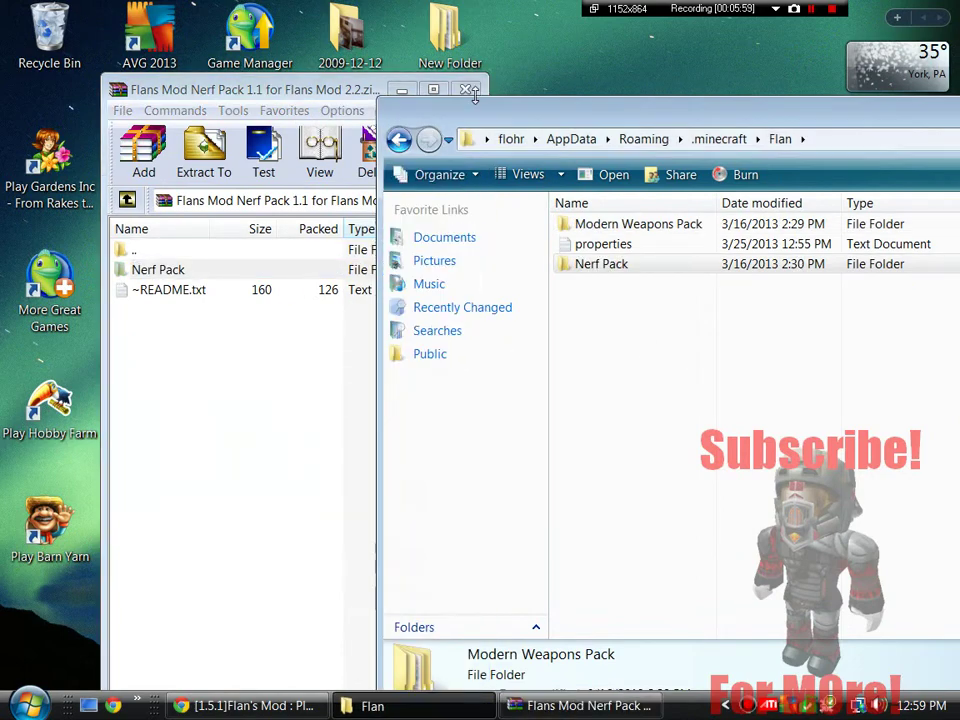
{"action": "left_click", "coordinate": [466, 90]}
Open the Simple Parts Pack zip from New Folder, extract its Parts Pack folder into the Flan folder and close the archive
{"action": "double_click", "coordinate": [447, 35]}
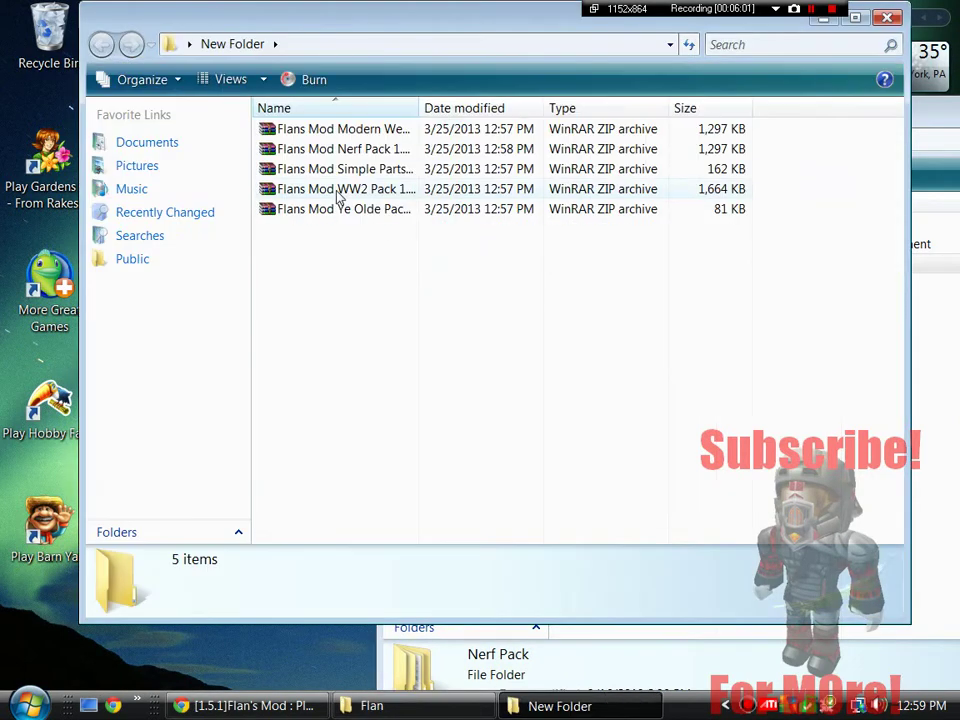
{"action": "double_click", "coordinate": [335, 170]}
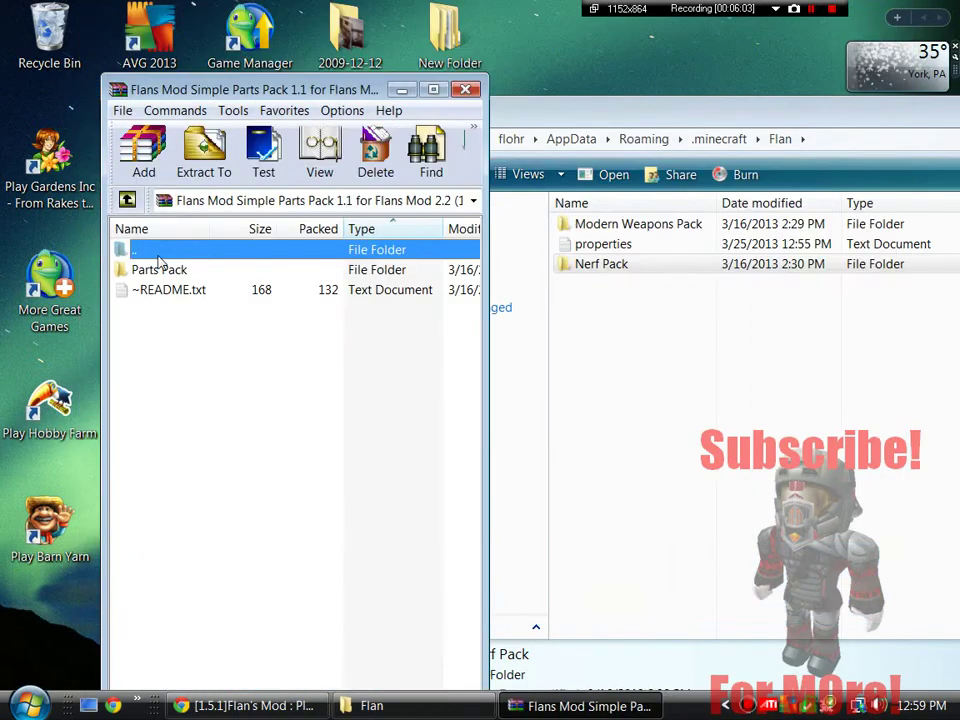
{"action": "left_click", "coordinate": [160, 270]}
{"action": "left_click_drag", "start_coordinate": [557, 340], "coordinate": [558, 340]}
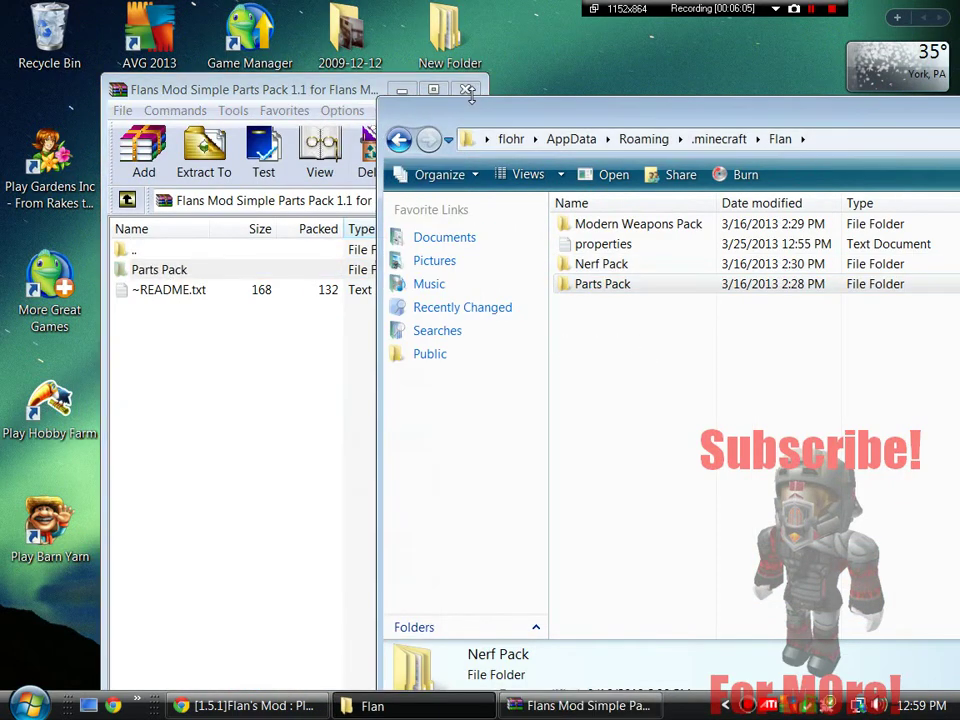
{"action": "left_click", "coordinate": [466, 90]}
Open the WW2 Pack zip from New Folder, extract its WW2 Pack folder into the Flan folder and close the archive
{"action": "double_click", "coordinate": [443, 38]}
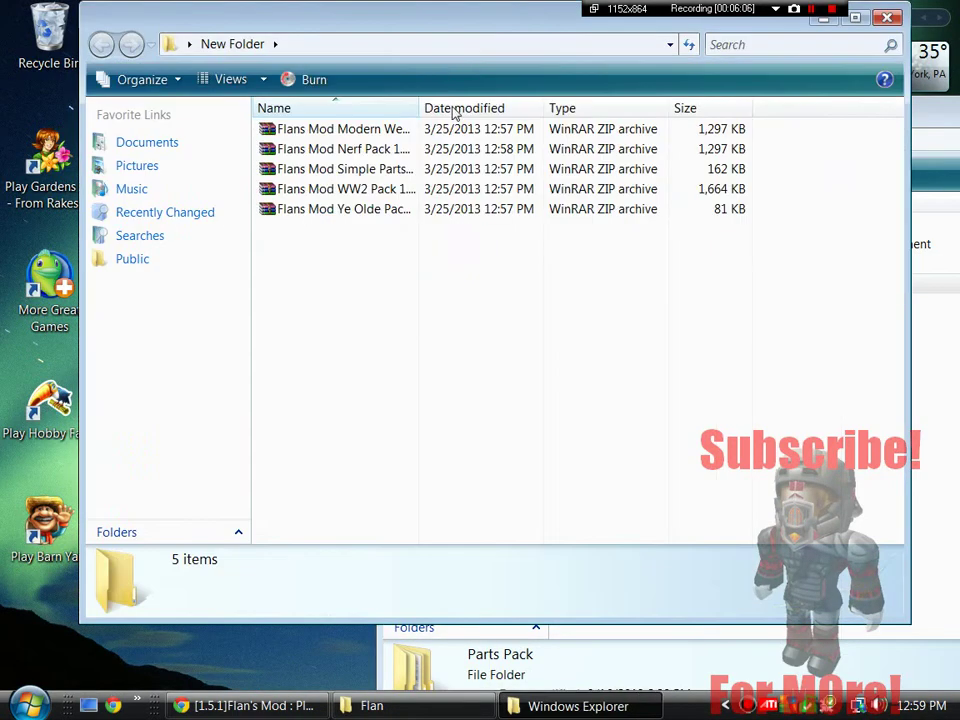
{"action": "double_click", "coordinate": [370, 189]}
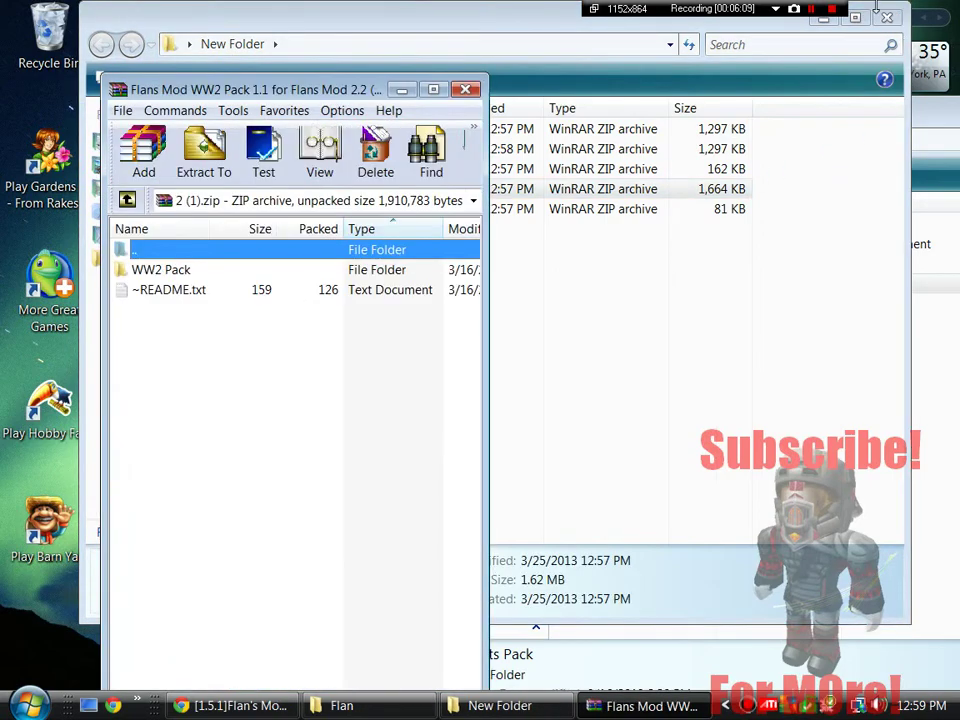
{"action": "left_click", "coordinate": [884, 16]}
{"action": "left_click", "coordinate": [380, 435]}
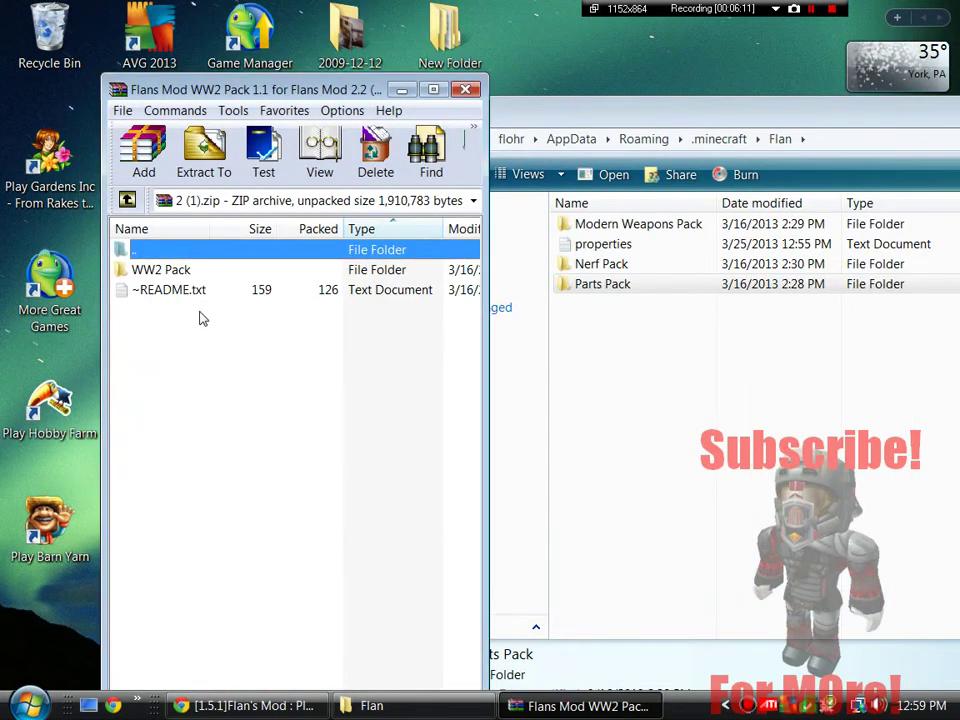
{"action": "left_click_drag", "start_coordinate": [195, 278], "coordinate": [611, 354]}
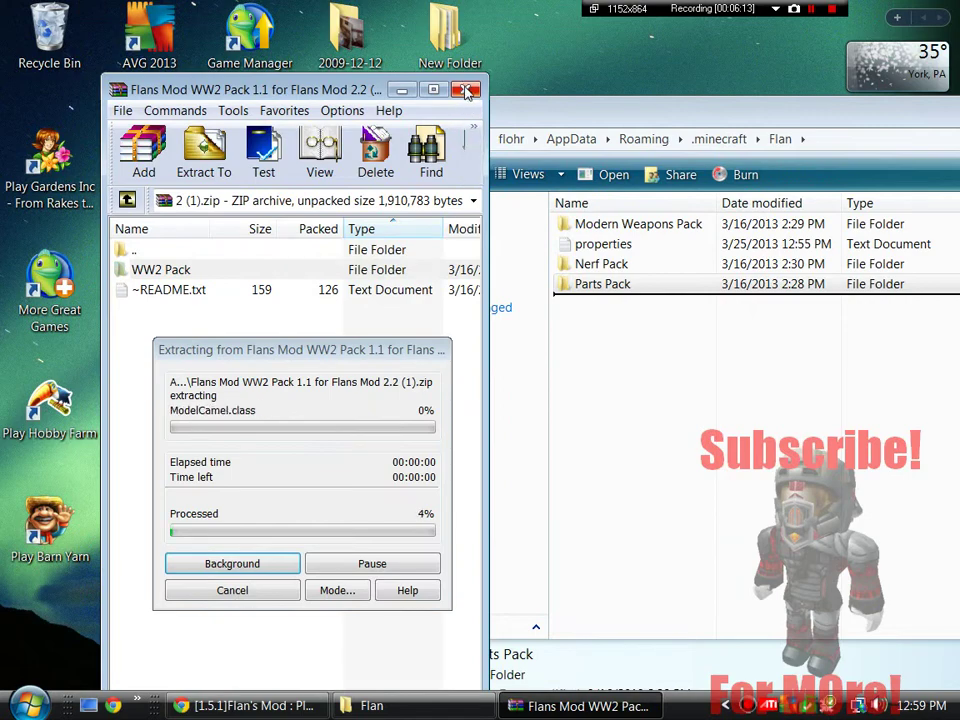
{"action": "left_click", "coordinate": [467, 91]}
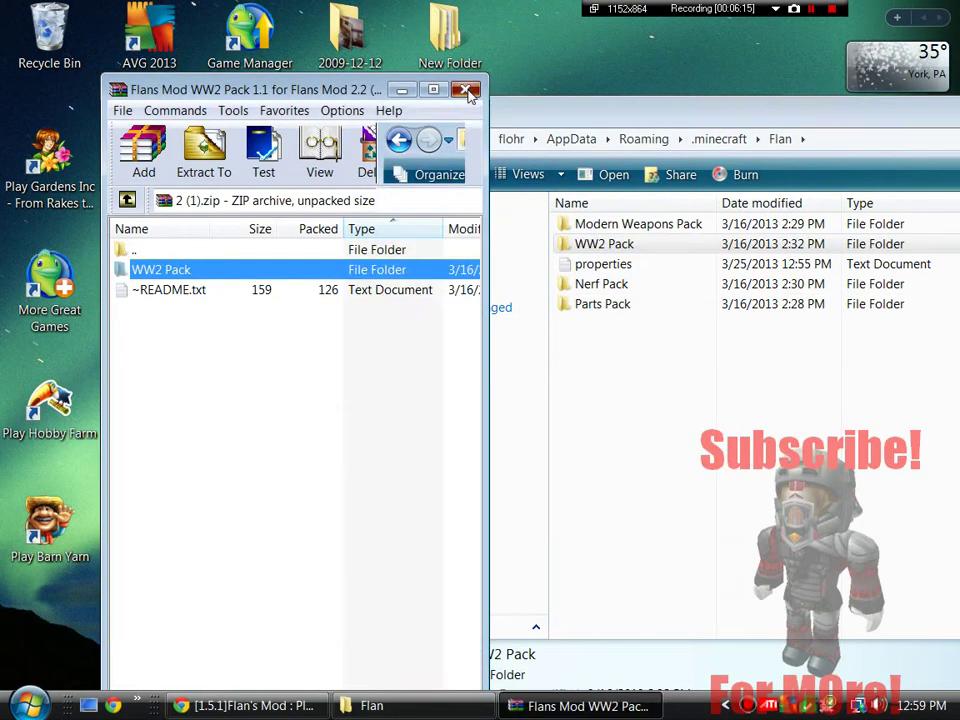
Extract the Ye Olde Pack folder from its zip in New Folder into the Flan folder, and close the archive and folder windows
{"action": "double_click", "coordinate": [447, 38]}
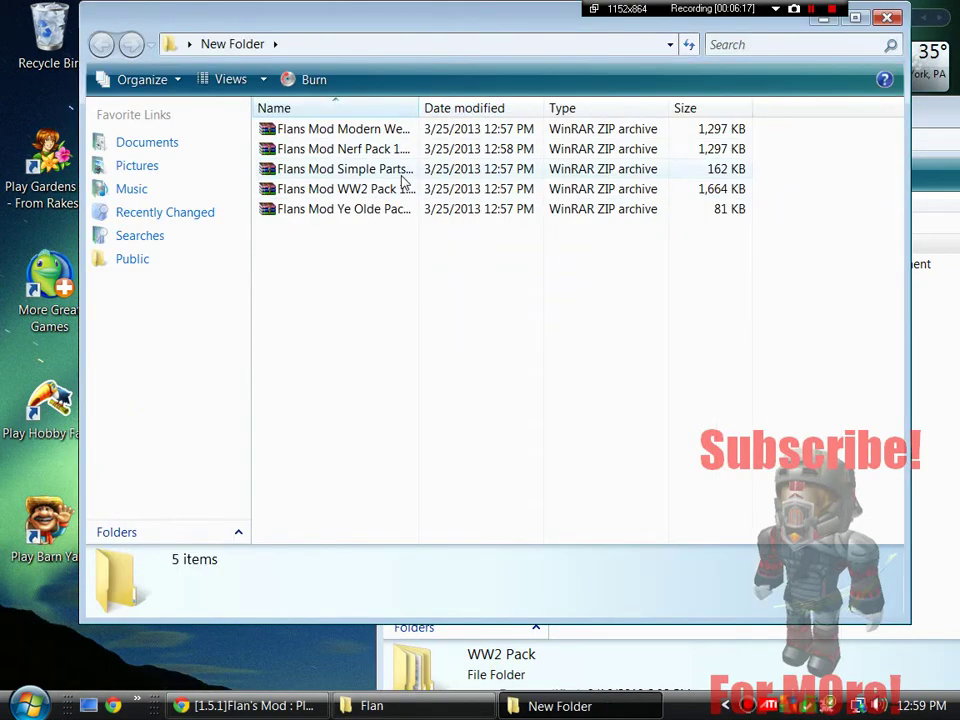
{"action": "double_click", "coordinate": [403, 209]}
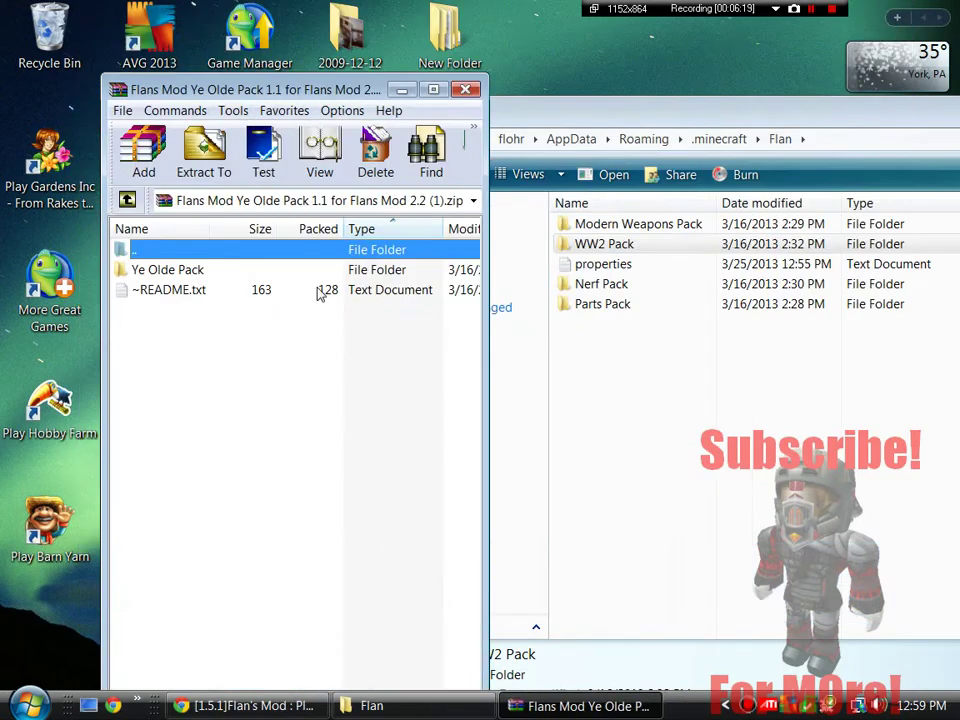
{"action": "left_click_drag", "start_coordinate": [167, 270], "coordinate": [615, 388]}
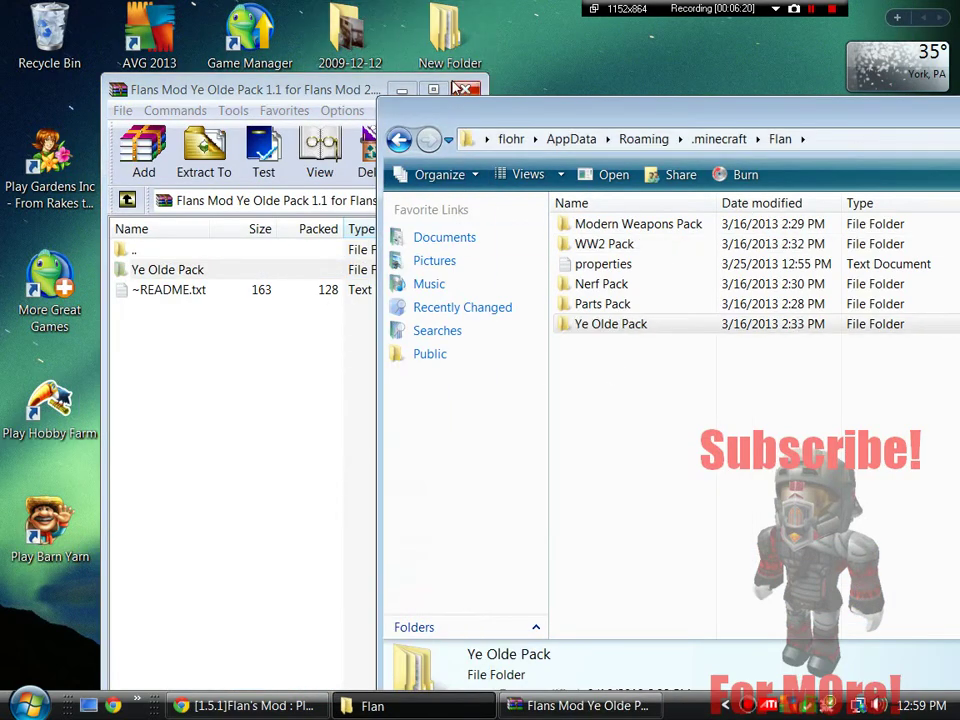
{"action": "left_click", "coordinate": [463, 90]}
{"action": "left_click_drag", "start_coordinate": [600, 106], "coordinate": [297, 79]}
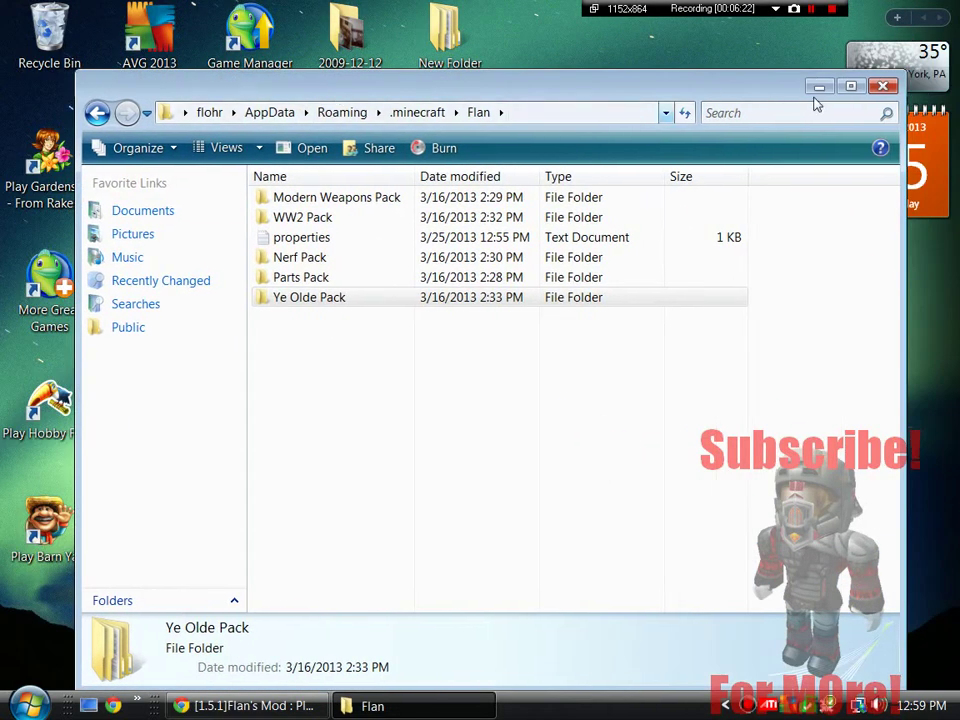
{"action": "left_click", "coordinate": [884, 88]}
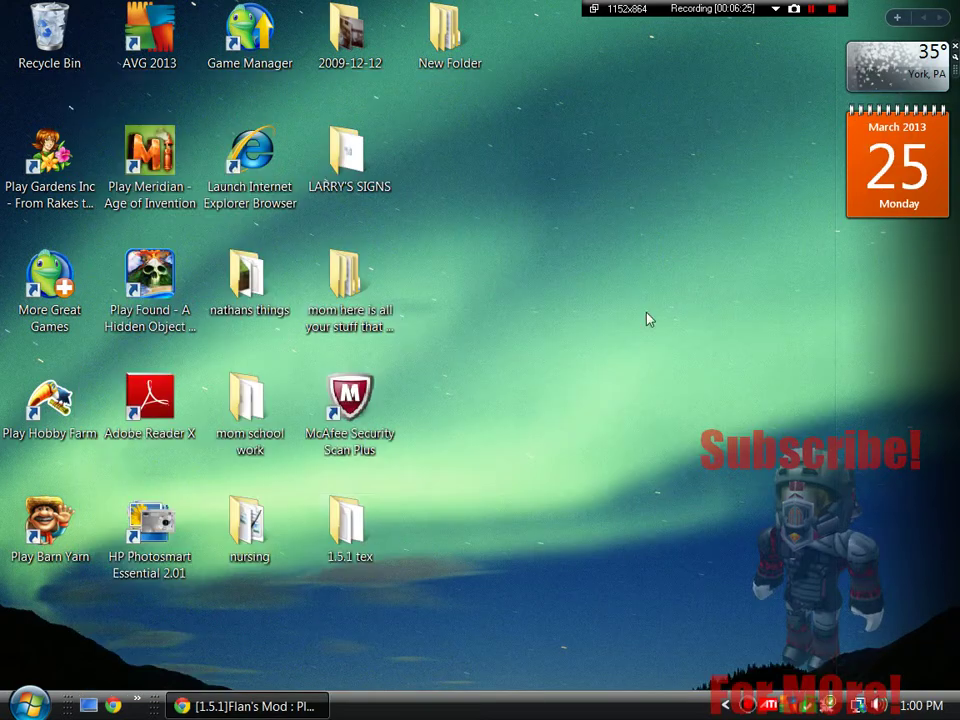
Start Minecraft from the desktop folder holding its launcher and log in with the account password
{"action": "double_click", "coordinate": [264, 313]}
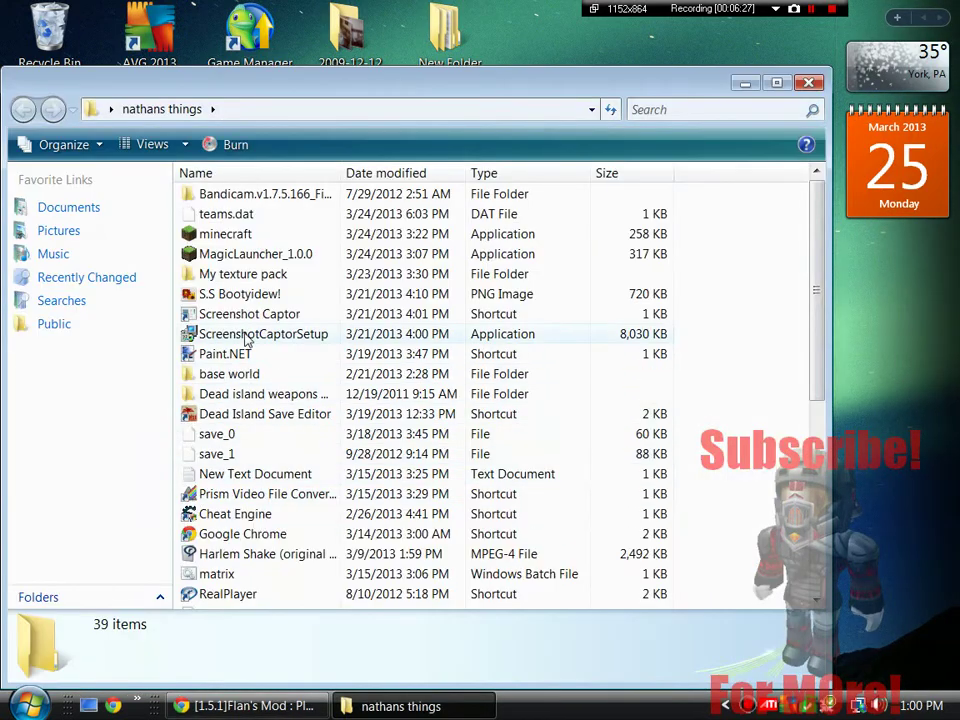
{"action": "double_click", "coordinate": [221, 233]}
{"action": "left_click", "coordinate": [534, 378]}
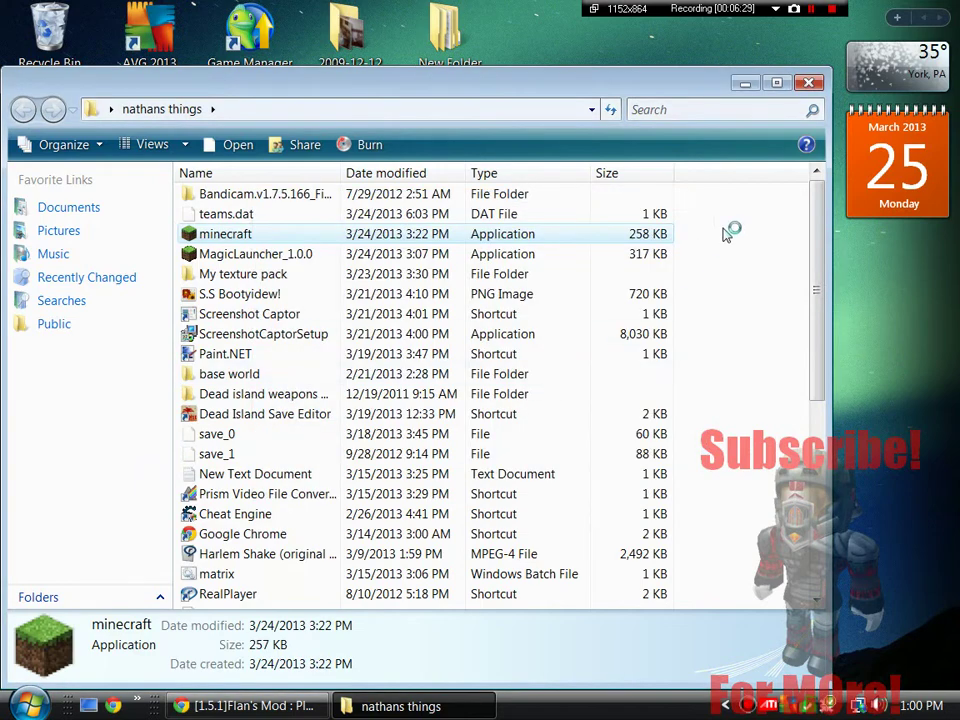
{"action": "left_click", "coordinate": [810, 82]}
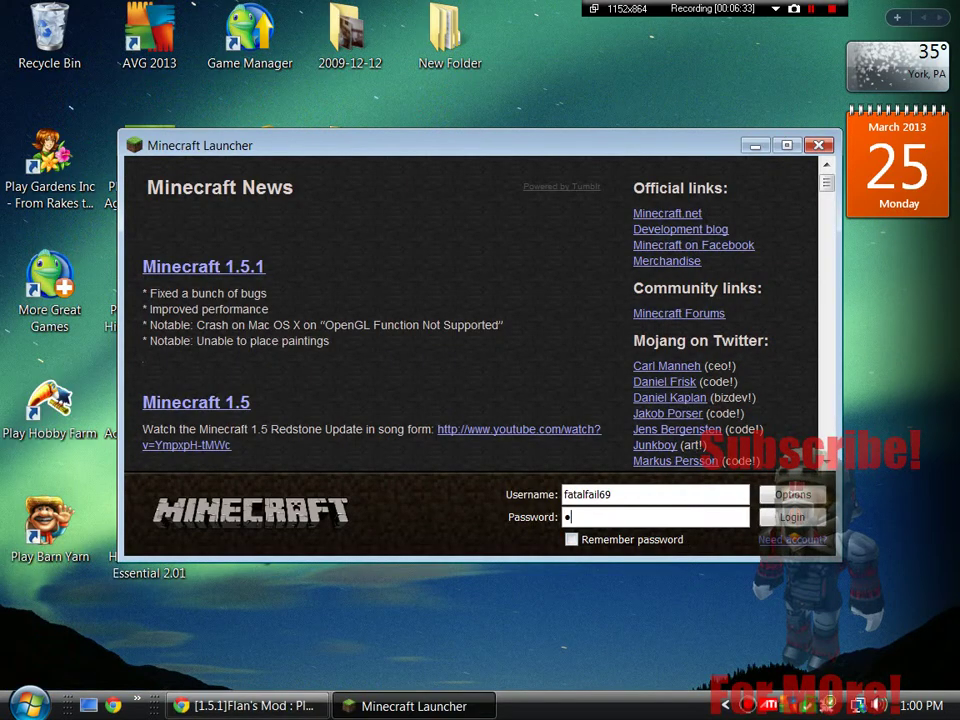
{"action": "key", "text": "Return"}
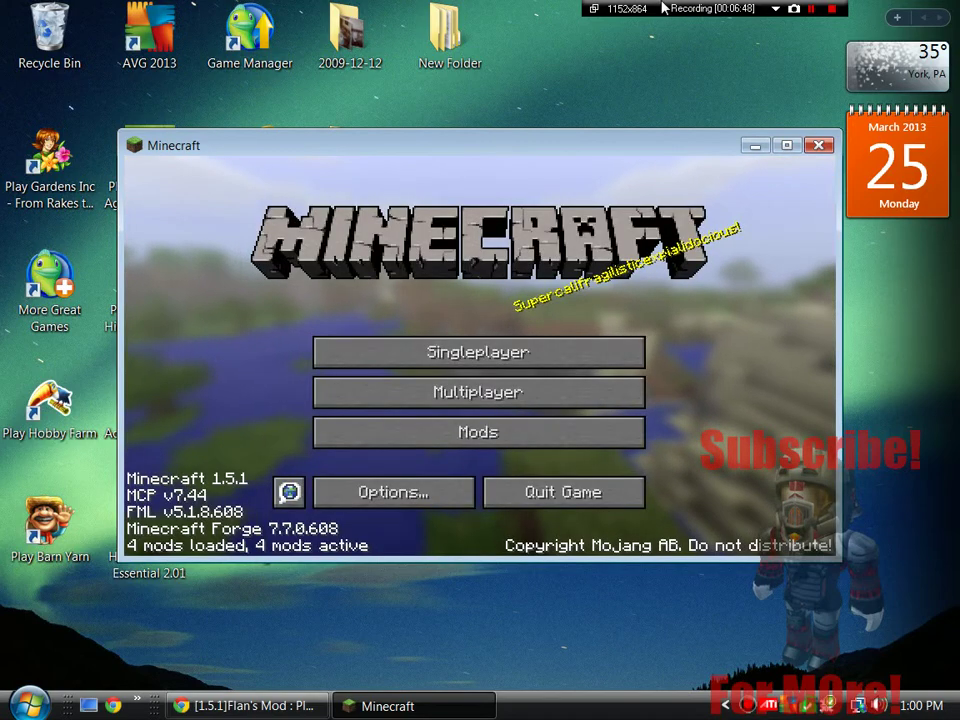
Maximize the game window and check the Mod List for Flan's Mod
{"action": "left_click", "coordinate": [787, 146]}
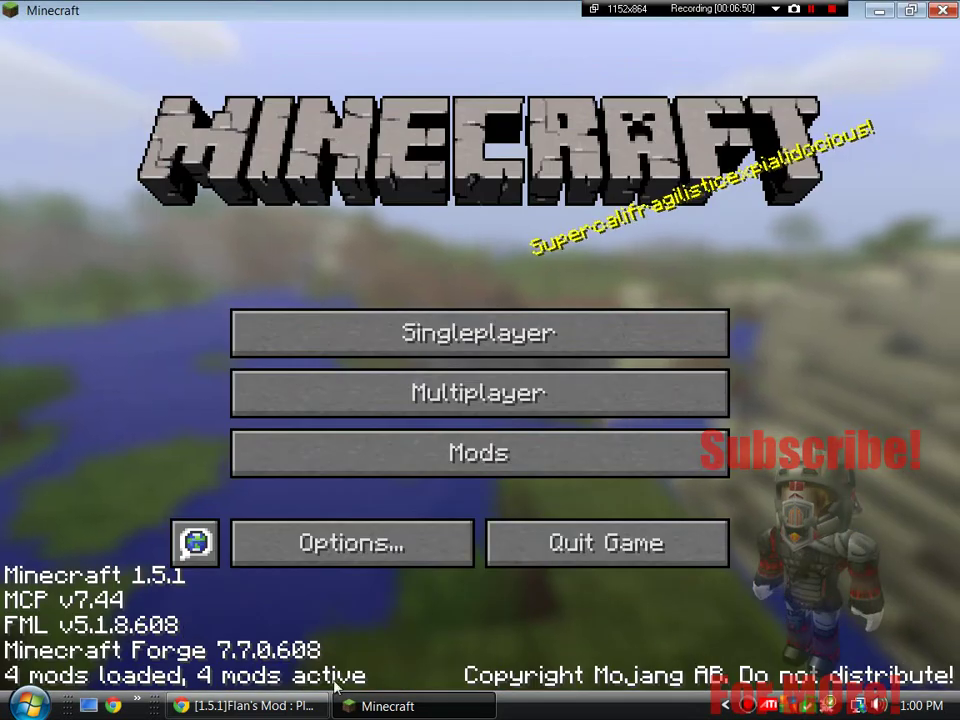
{"action": "left_click", "coordinate": [373, 470]}
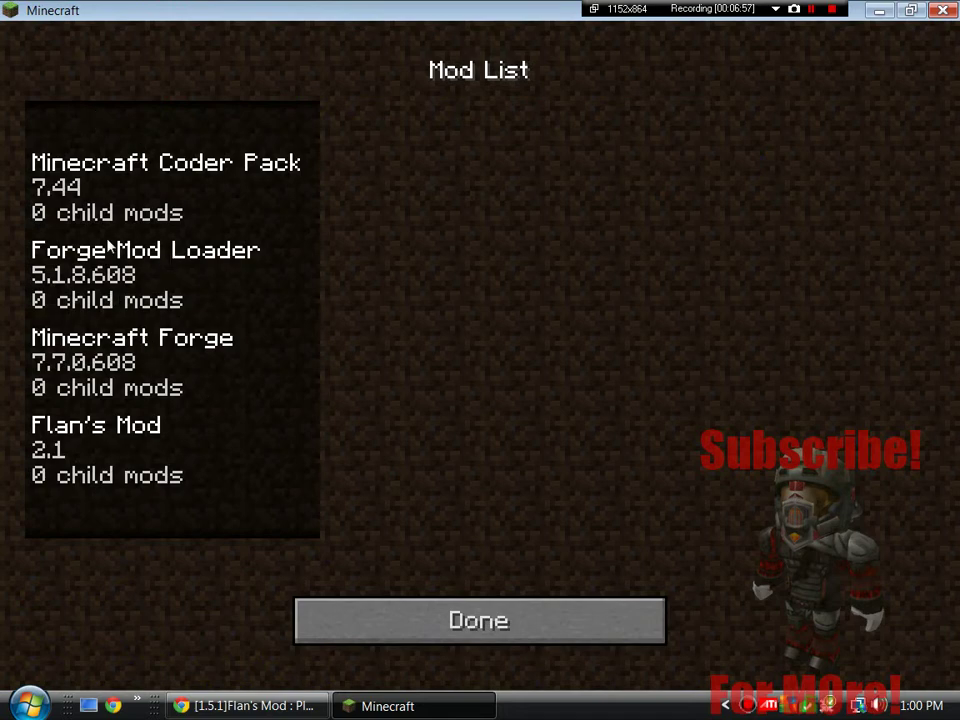
{"action": "left_click", "coordinate": [414, 638]}
Open a saved singleplayer world and clear all items from the survival inventory
{"action": "left_click", "coordinate": [446, 358]}
{"action": "double_click", "coordinate": [395, 305]}
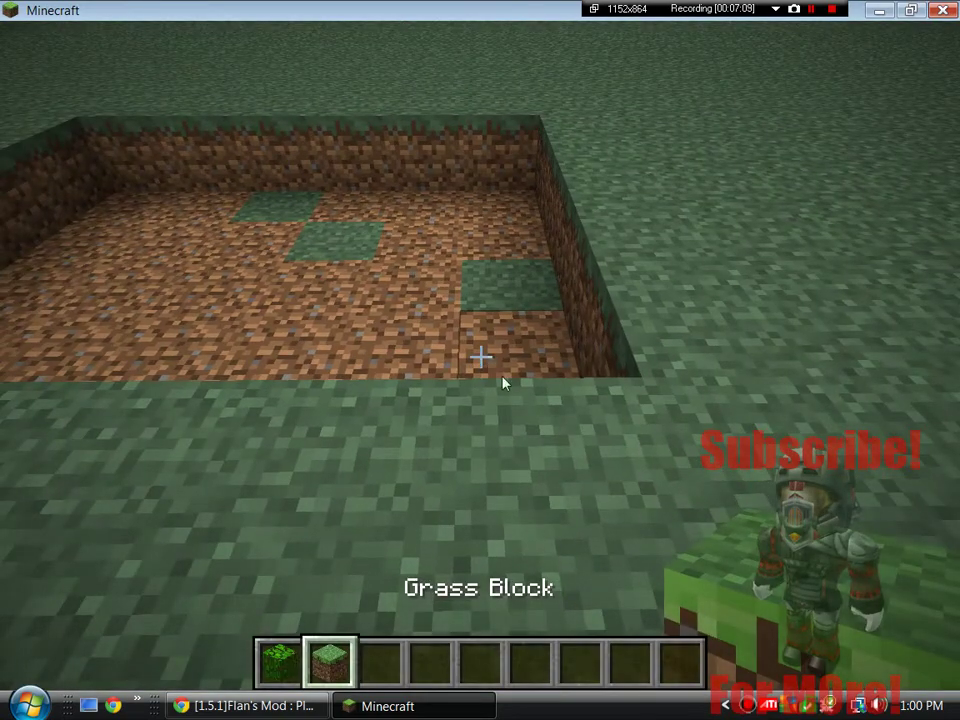
{"action": "key", "text": "e"}
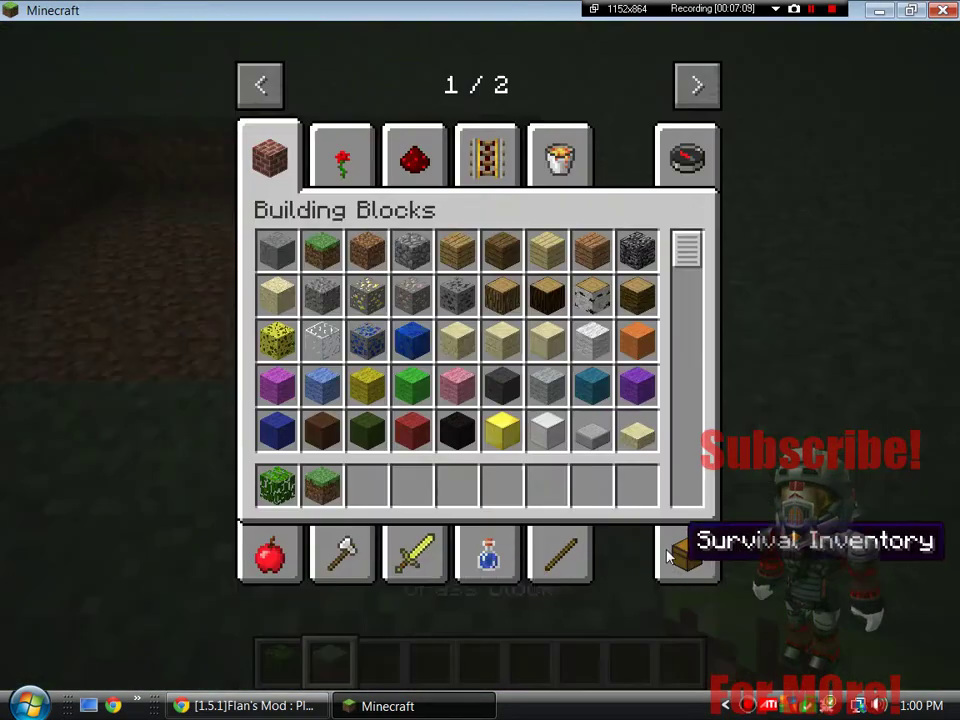
{"action": "left_click", "coordinate": [687, 552]}
{"action": "left_click", "coordinate": [686, 487], "text": "shift"}
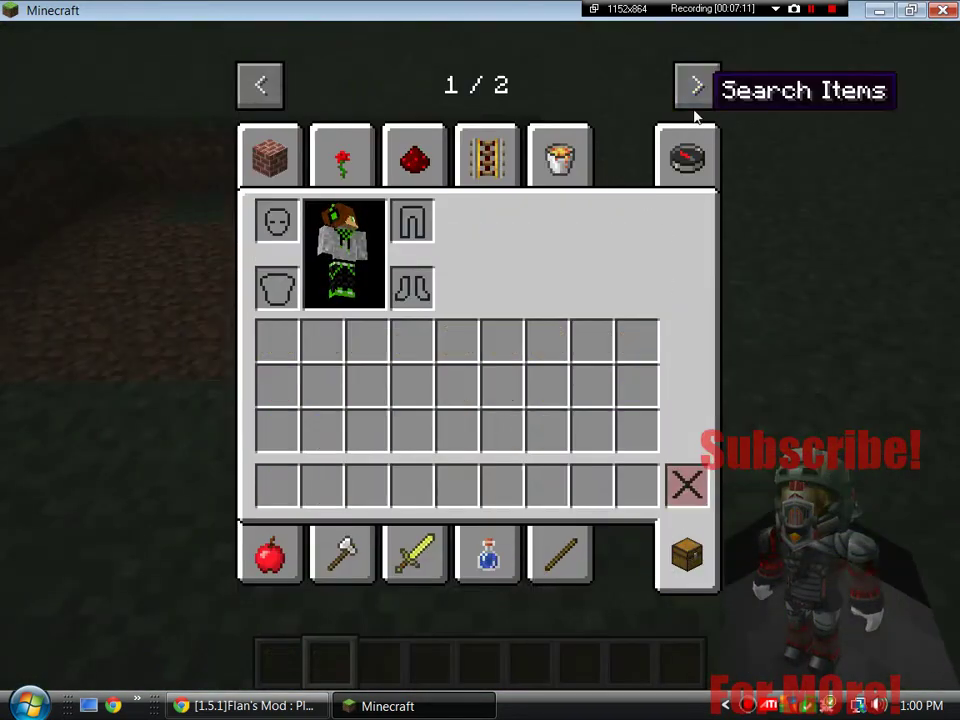
Examine the creative inventory's second page: Flan's Mod Team Stuff, Parts, Vehicles and the full Guns list, including the Nerf items
{"action": "left_click", "coordinate": [697, 86]}
{"action": "left_click", "coordinate": [512, 172]}
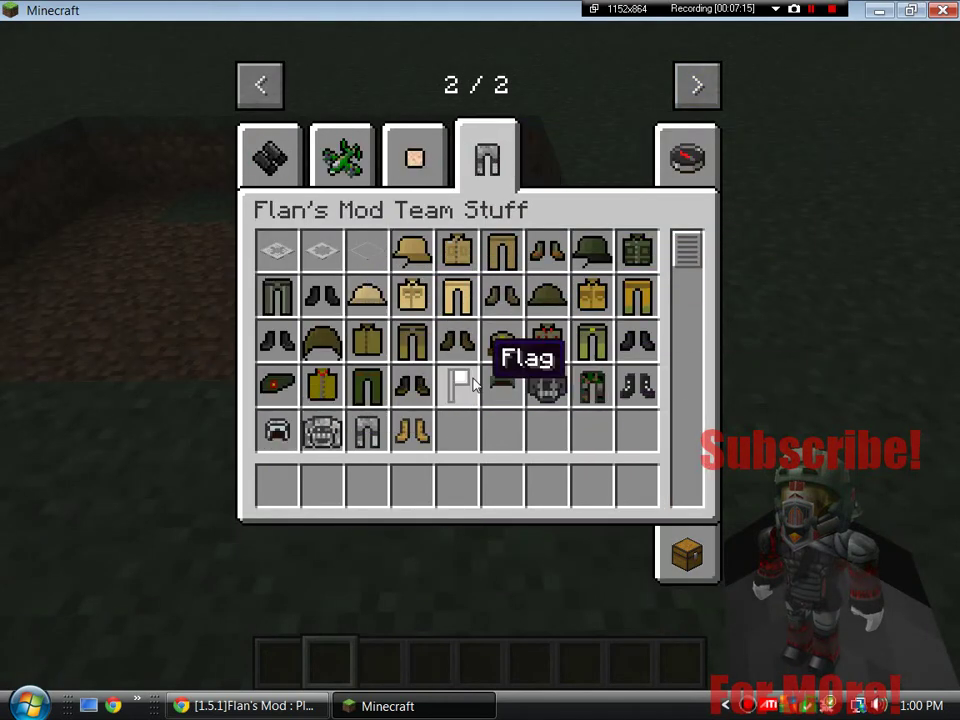
{"action": "left_click", "coordinate": [419, 166]}
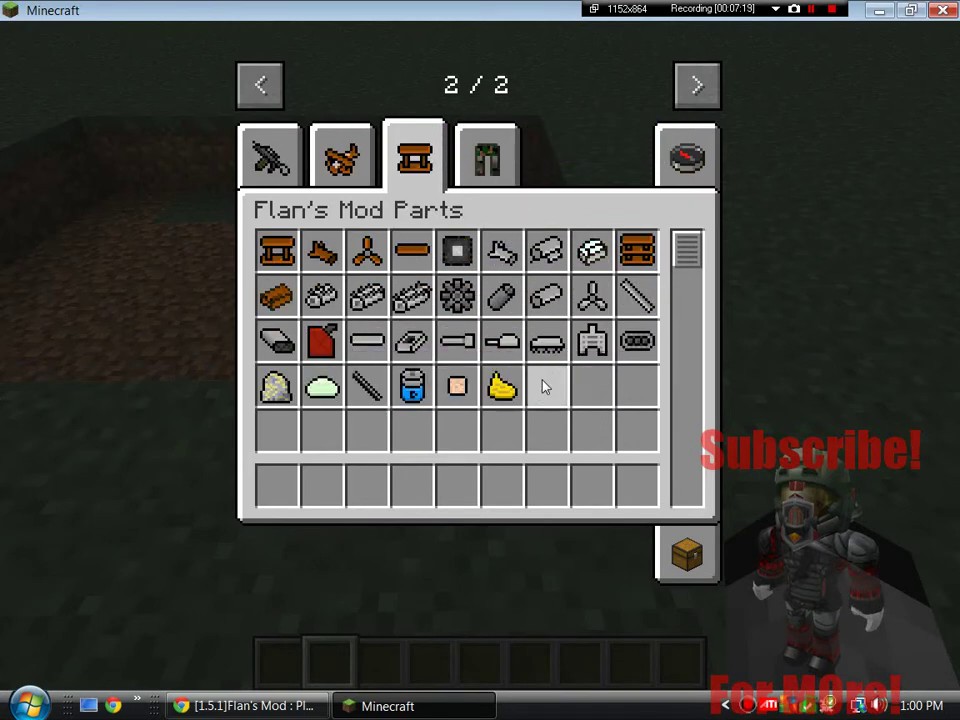
{"action": "left_click", "coordinate": [338, 160]}
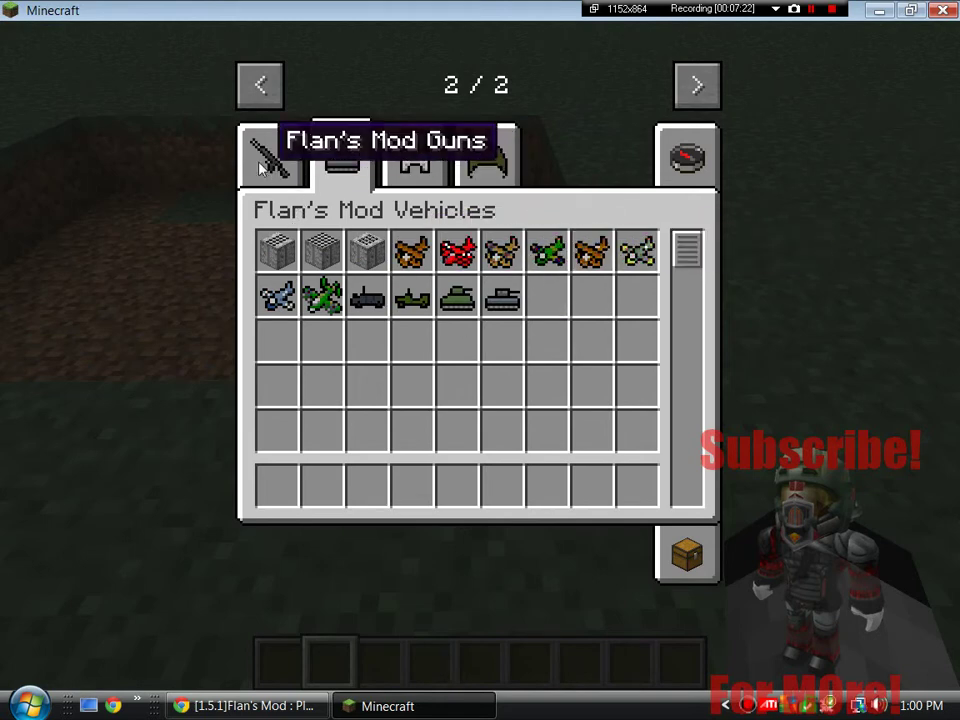
{"action": "left_click", "coordinate": [265, 155]}
{"action": "left_click_drag", "start_coordinate": [685, 263], "coordinate": [665, 505]}
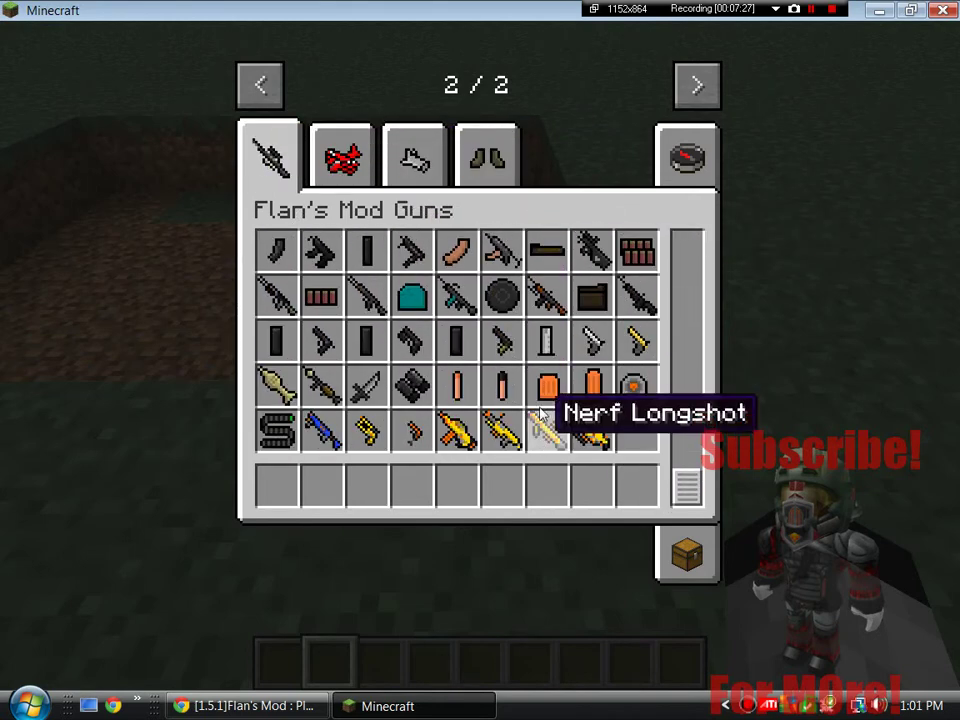
{"action": "scroll", "coordinate": [478, 312], "scroll_direction": "up", "scroll_amount": 10}
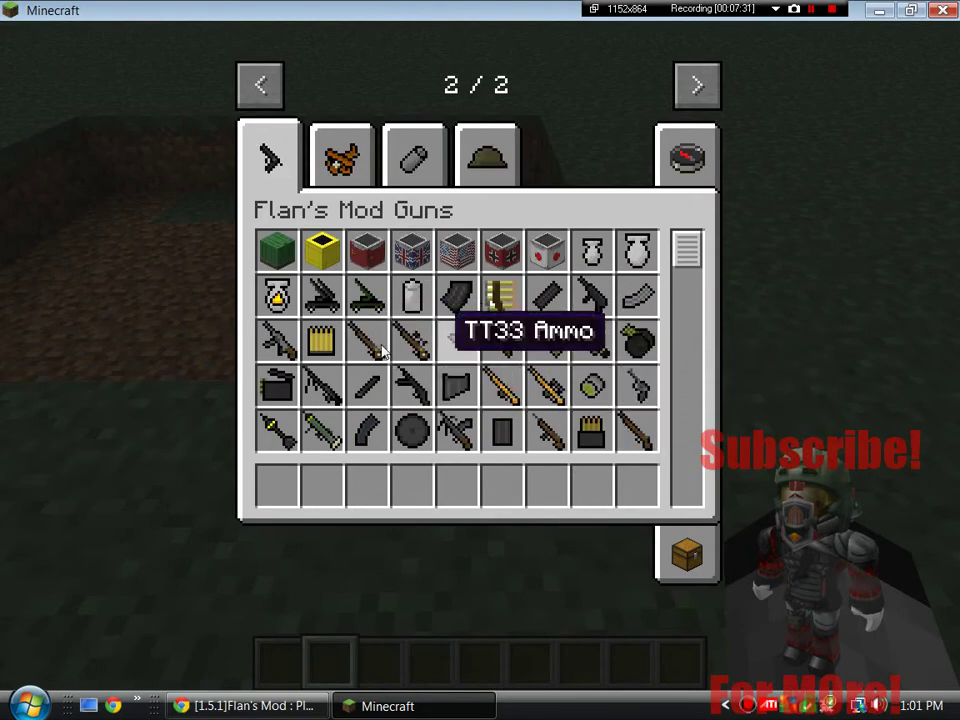
{"action": "scroll", "coordinate": [385, 343], "scroll_direction": "down", "scroll_amount": 10}
{"action": "scroll", "coordinate": [385, 343], "scroll_direction": "down", "scroll_amount": 1}
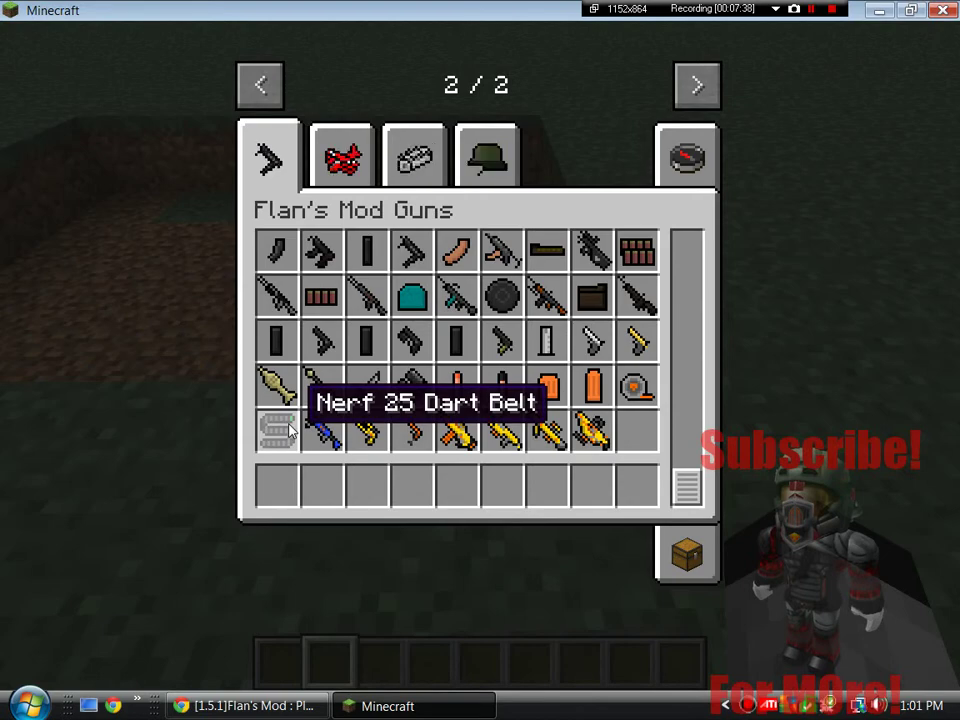
Switch to Chrome and review the Flan's Mod forum thread from its content pack downloads to its opening post, and return to Minecraft
{"action": "left_click", "coordinate": [250, 706]}
{"action": "scroll", "coordinate": [279, 242], "scroll_direction": "down", "scroll_amount": 3}
{"action": "scroll", "coordinate": [272, 272], "scroll_direction": "up", "scroll_amount": 2}
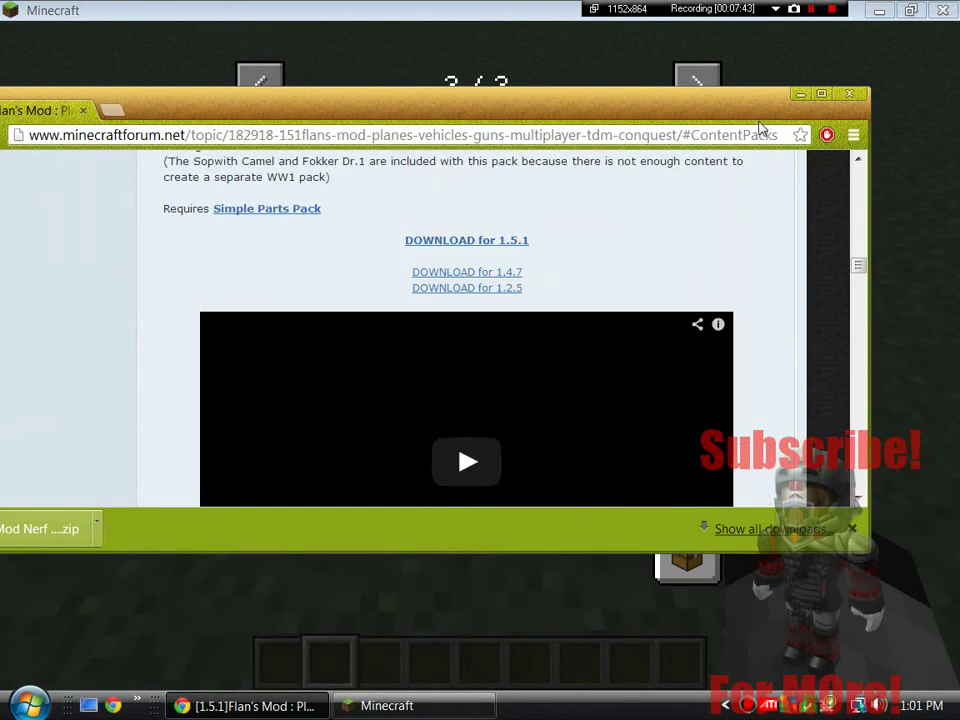
{"action": "left_click", "coordinate": [821, 95]}
{"action": "left_click_drag", "start_coordinate": [952, 245], "coordinate": [955, 62]}
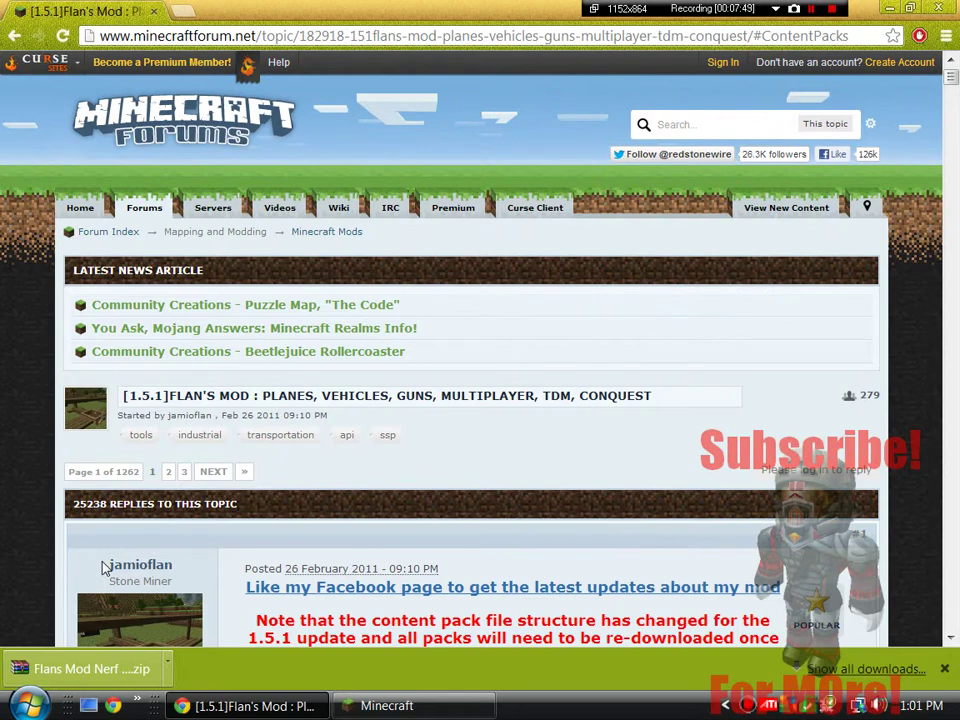
{"action": "left_click", "coordinate": [885, 8]}
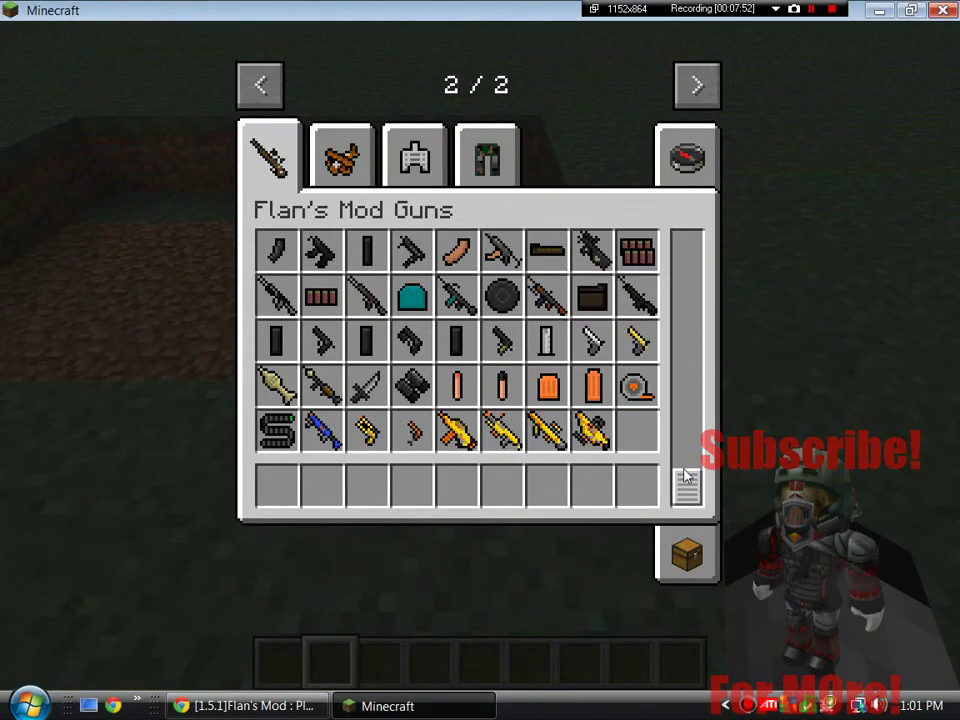
Review the start of the Flan's Mod Guns list and the Vehicles, Parts and Team Stuff categories
{"action": "left_click_drag", "start_coordinate": [690, 487], "coordinate": [679, 243]}
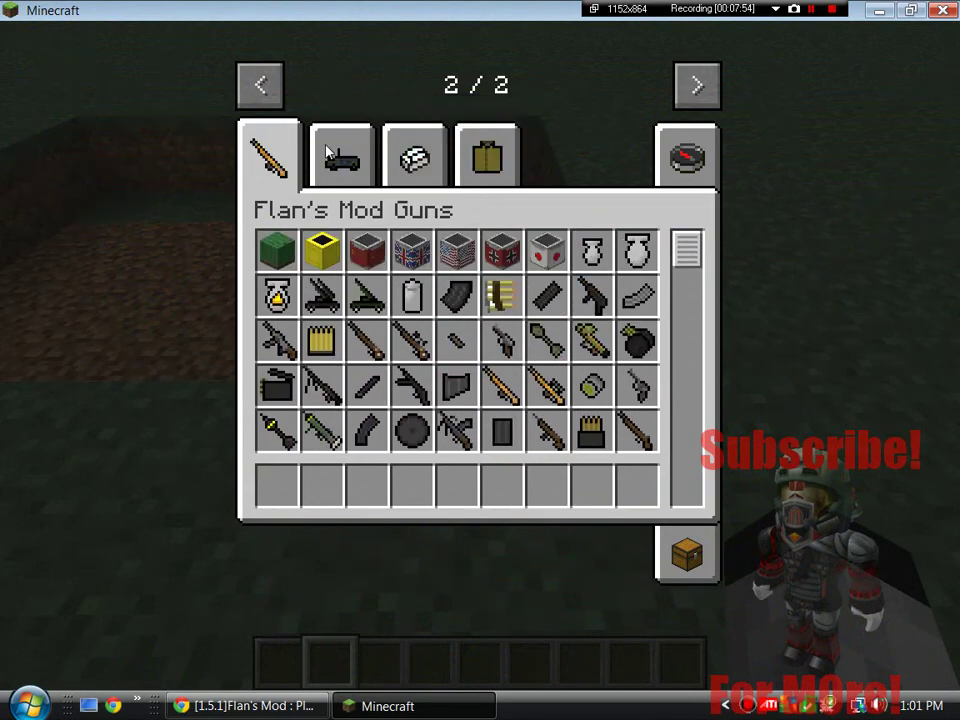
{"action": "left_click", "coordinate": [341, 152]}
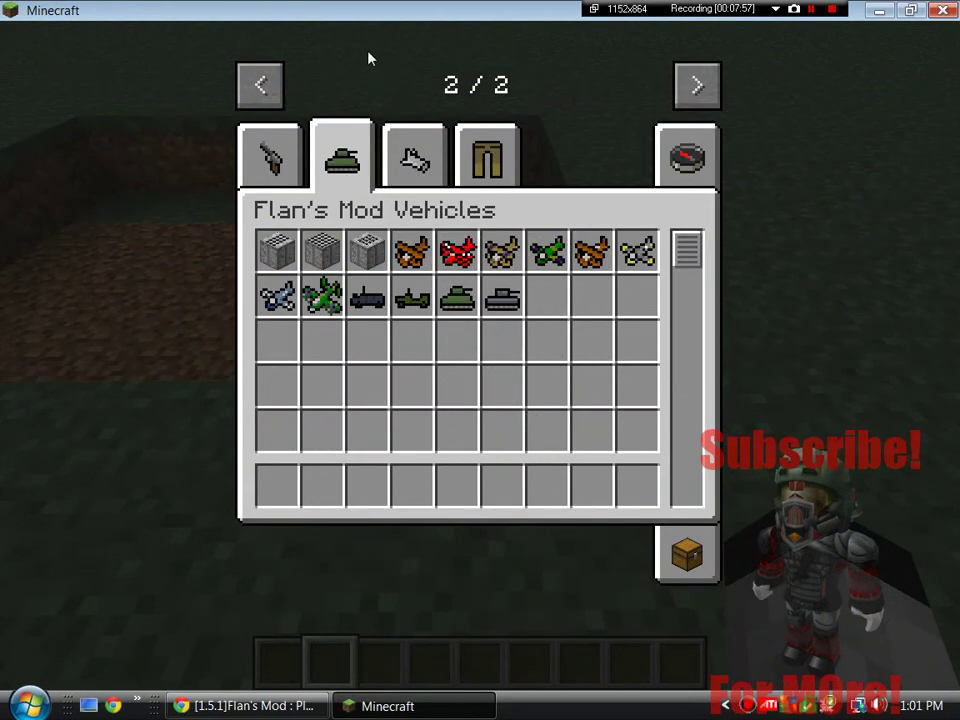
{"action": "left_click", "coordinate": [416, 150]}
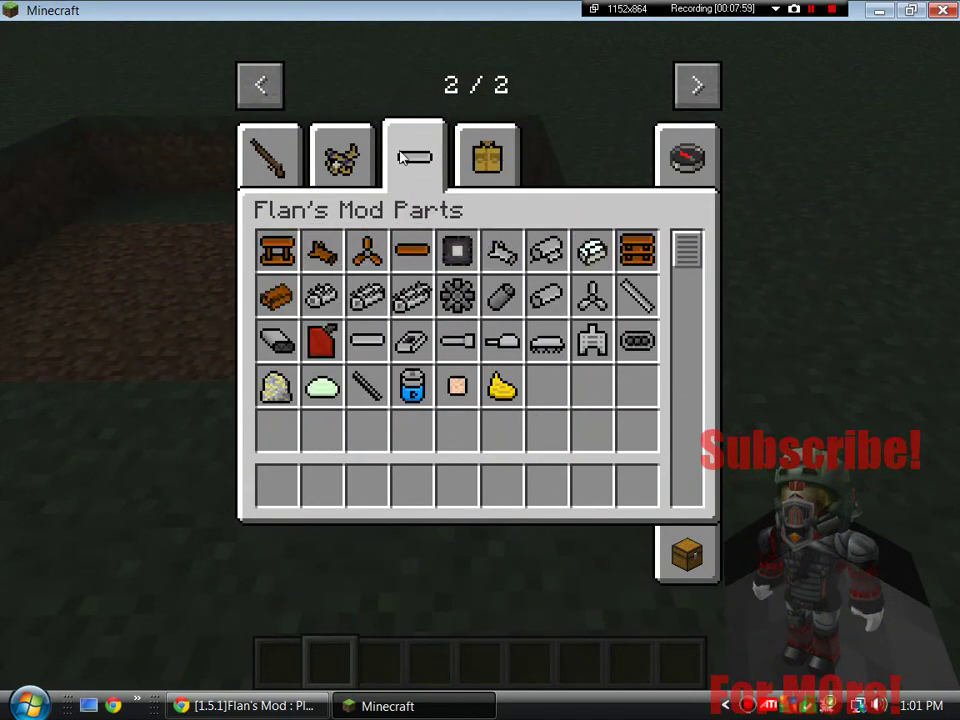
{"action": "left_click", "coordinate": [490, 158]}
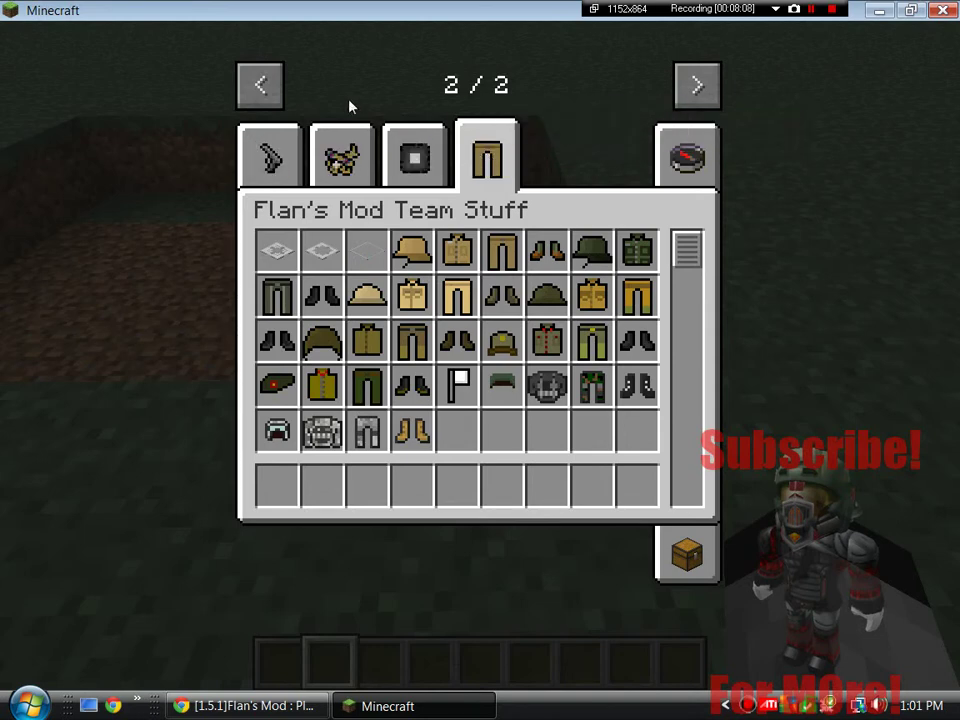
Examine individual items in Flan's Mod Vehicles, Guns and Parts, such as the jeep, ammo, engines and Modern Weapons Box
{"action": "left_click", "coordinate": [342, 155]}
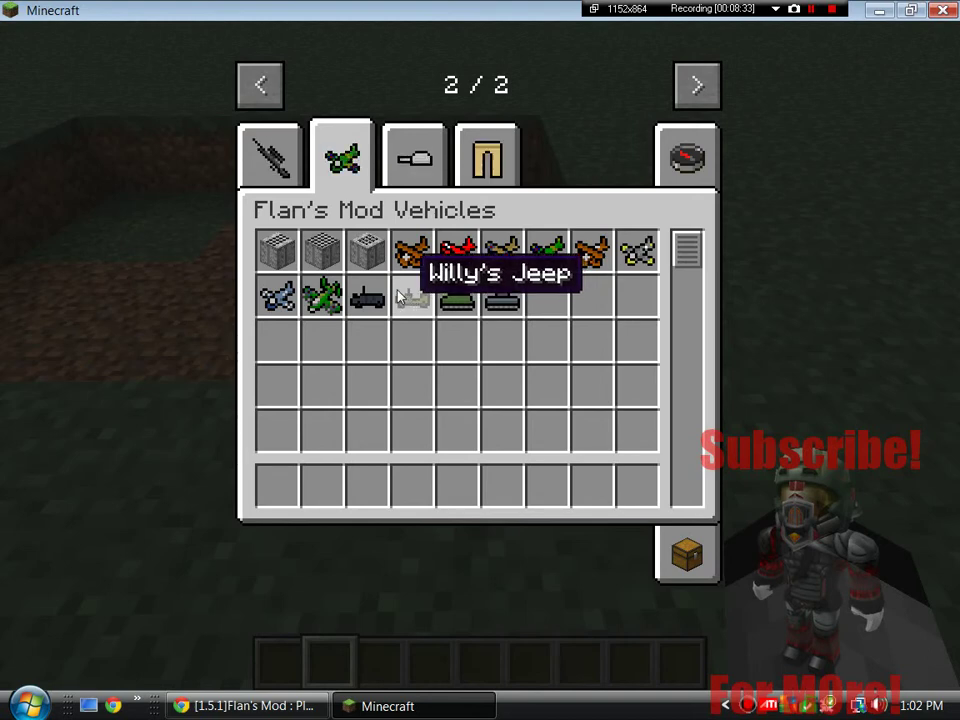
{"action": "left_click", "coordinate": [267, 181]}
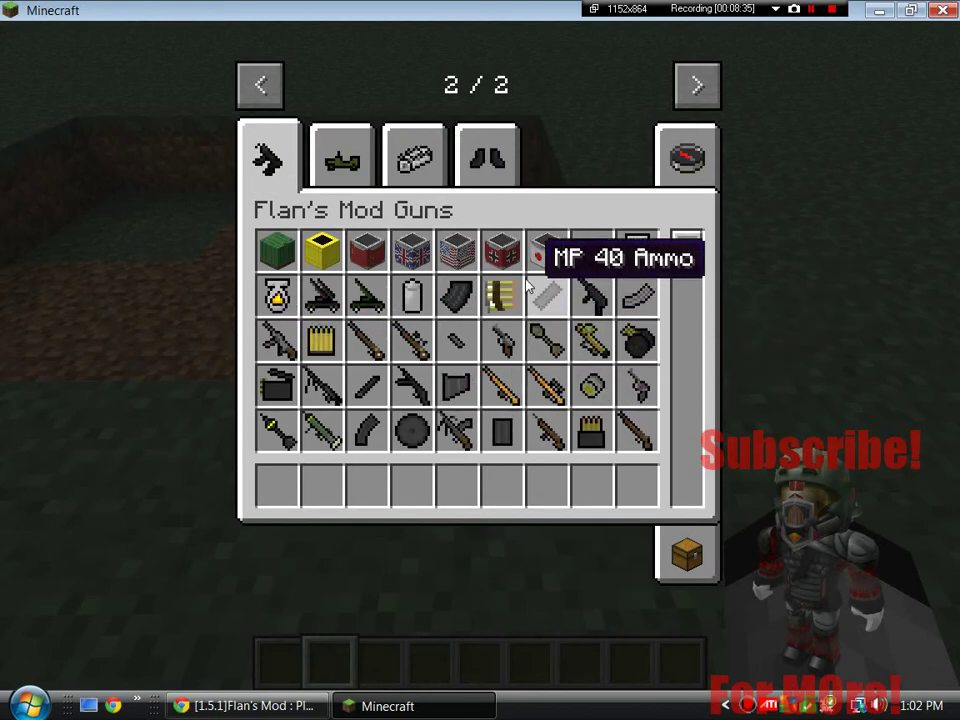
{"action": "scroll", "coordinate": [553, 400], "scroll_direction": "down", "scroll_amount": 3}
{"action": "scroll", "coordinate": [548, 390], "scroll_direction": "down", "scroll_amount": 5}
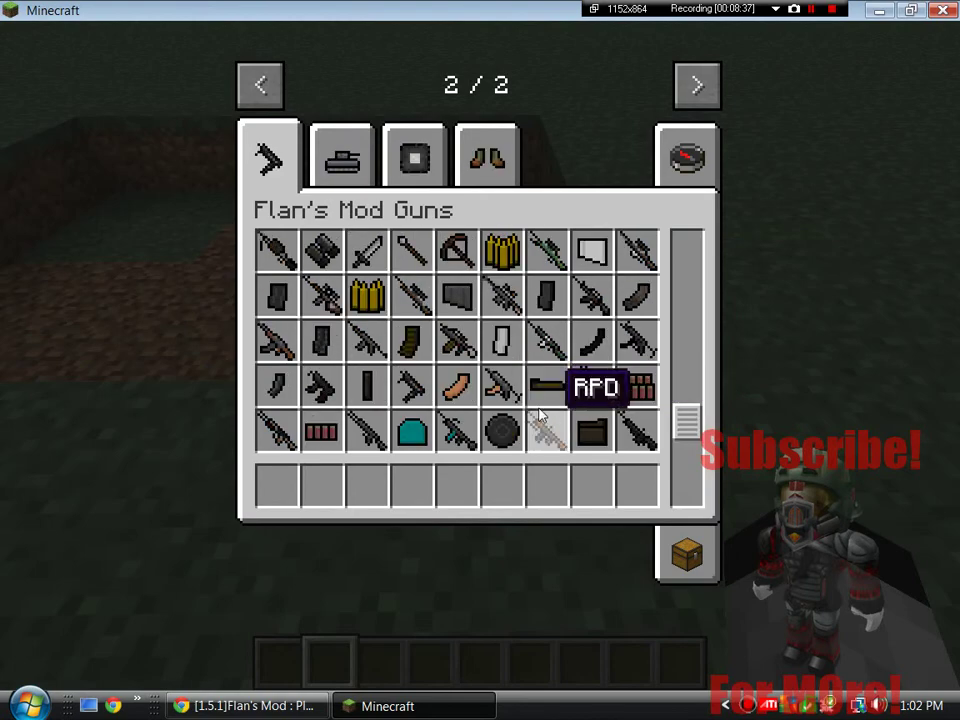
{"action": "scroll", "coordinate": [346, 412], "scroll_direction": "up", "scroll_amount": 3}
{"action": "scroll", "coordinate": [360, 410], "scroll_direction": "up", "scroll_amount": 5}
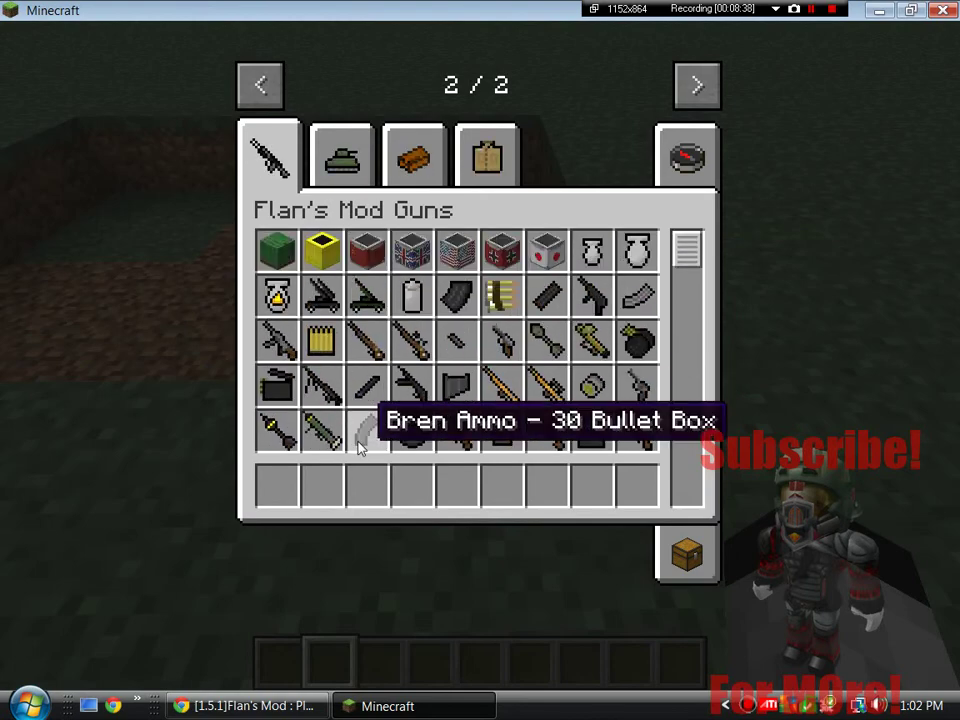
{"action": "left_click", "coordinate": [416, 150]}
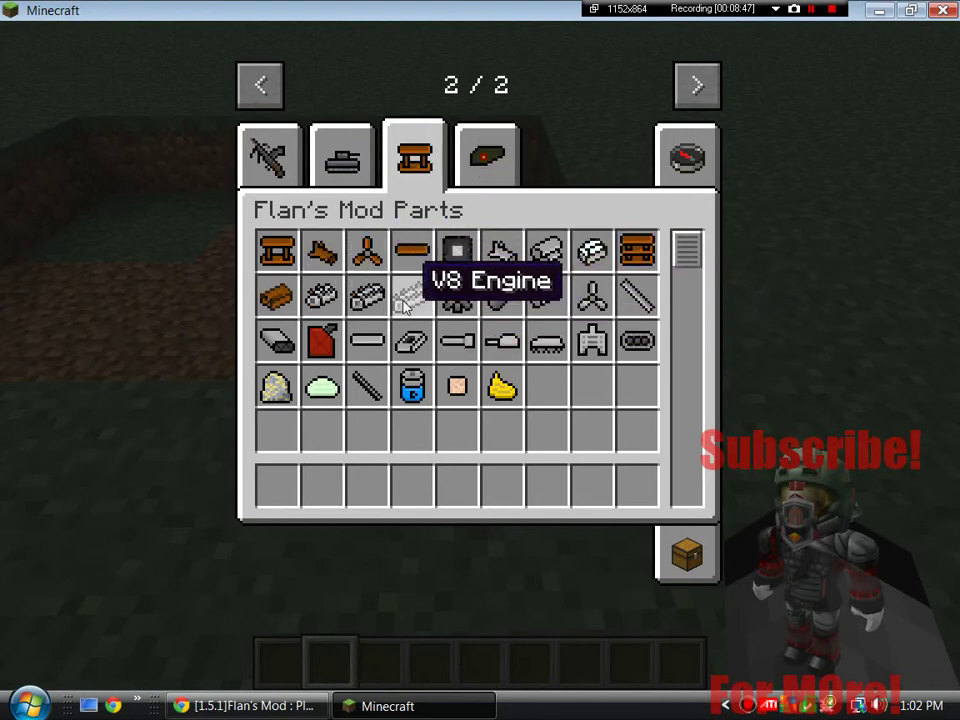
{"action": "left_click", "coordinate": [316, 142]}
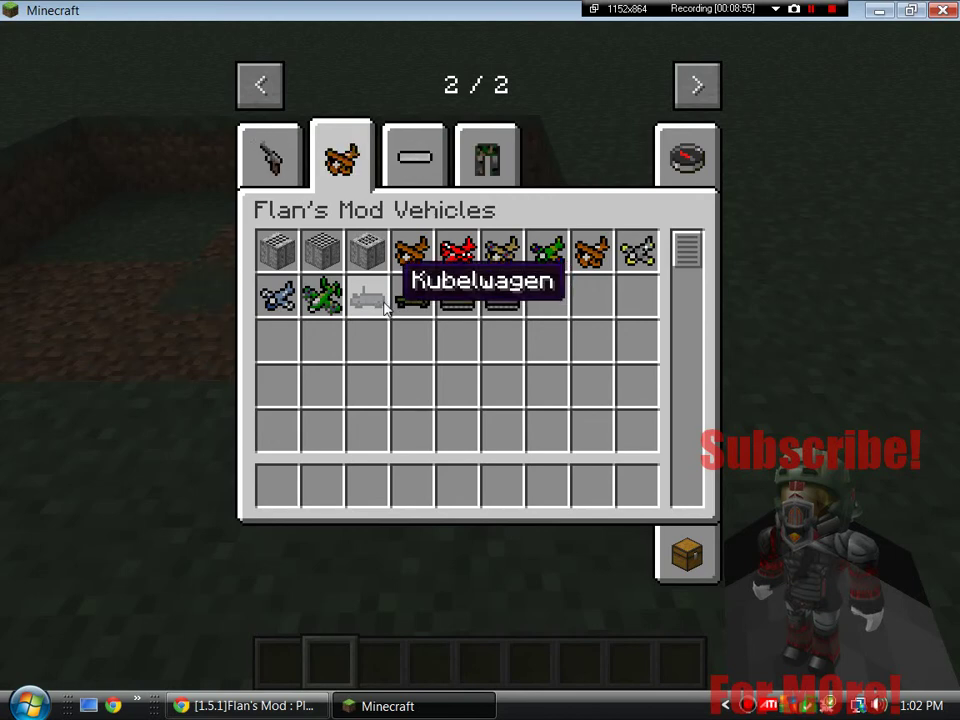
{"action": "left_click", "coordinate": [285, 150]}
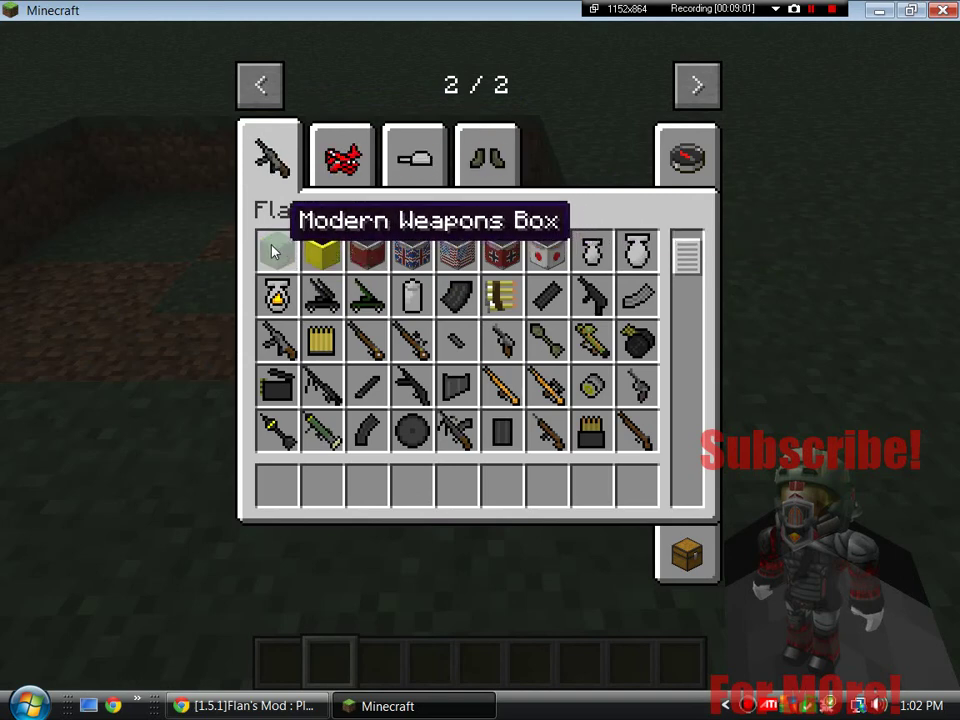
{"action": "left_click", "coordinate": [355, 152]}
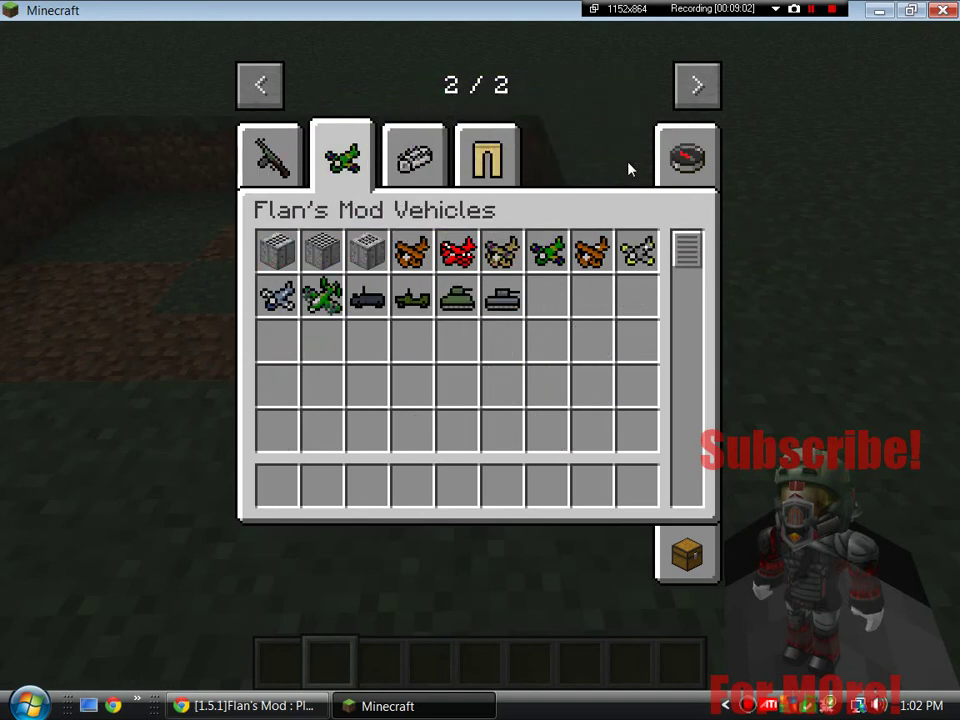